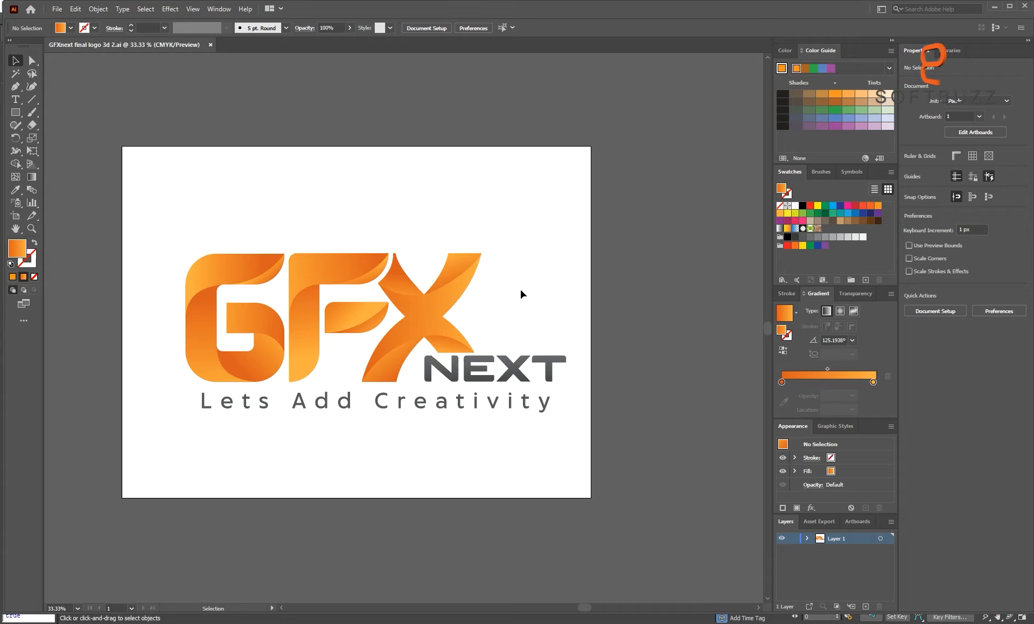
- Select the complete GFX NEXT logo artwork and ungroup it
drag(522, 294, 586, 243)
drag(227, 151, 657, 412)
click(657, 409)
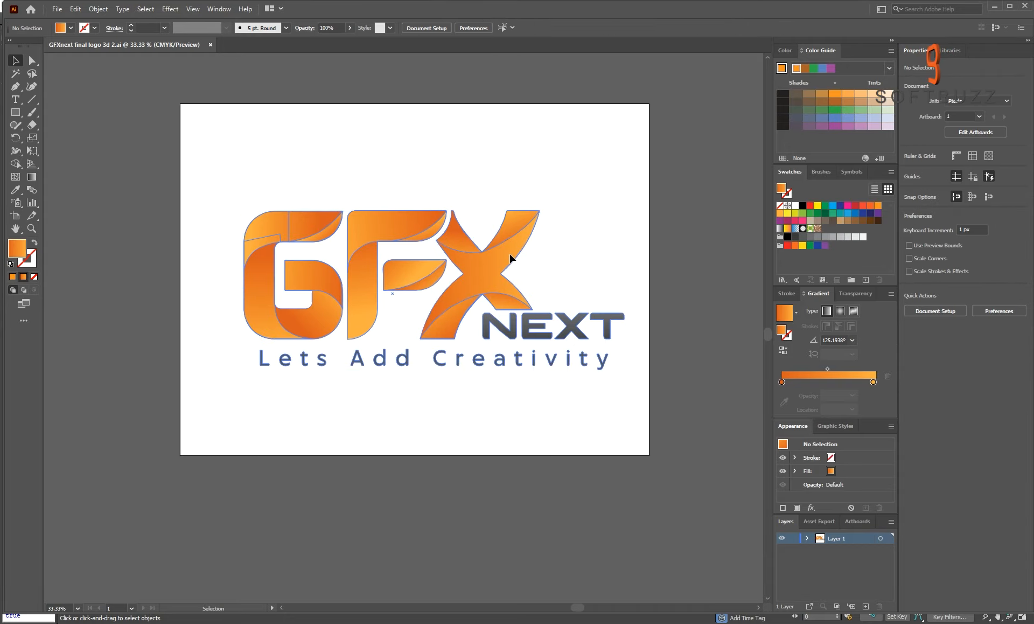
drag(508, 253, 454, 160)
key(ctrl+z)
right_click(513, 311)
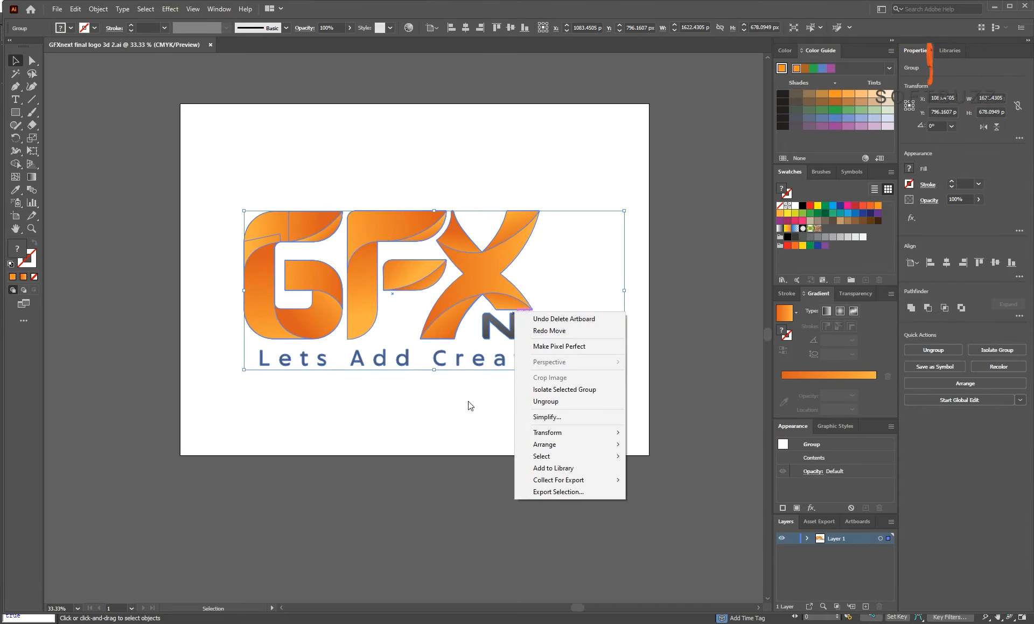
click(544, 402)
- Try moving the GFX NEXT lettering away from the tagline, and reselect the entire logo artwork
click(502, 301)
click(498, 282)
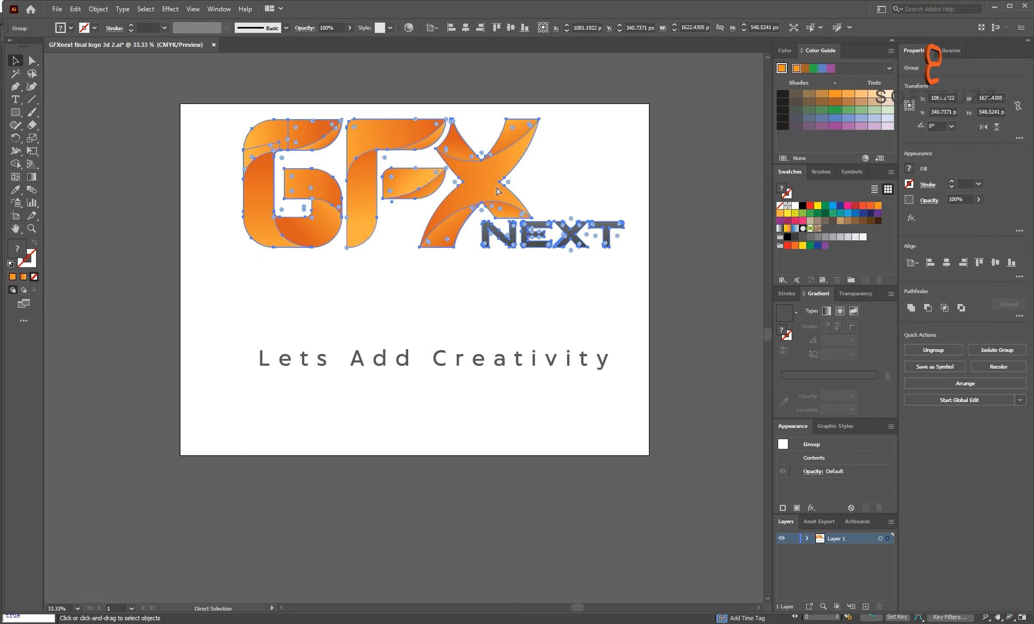
click(536, 360)
drag(214, 186, 649, 402)
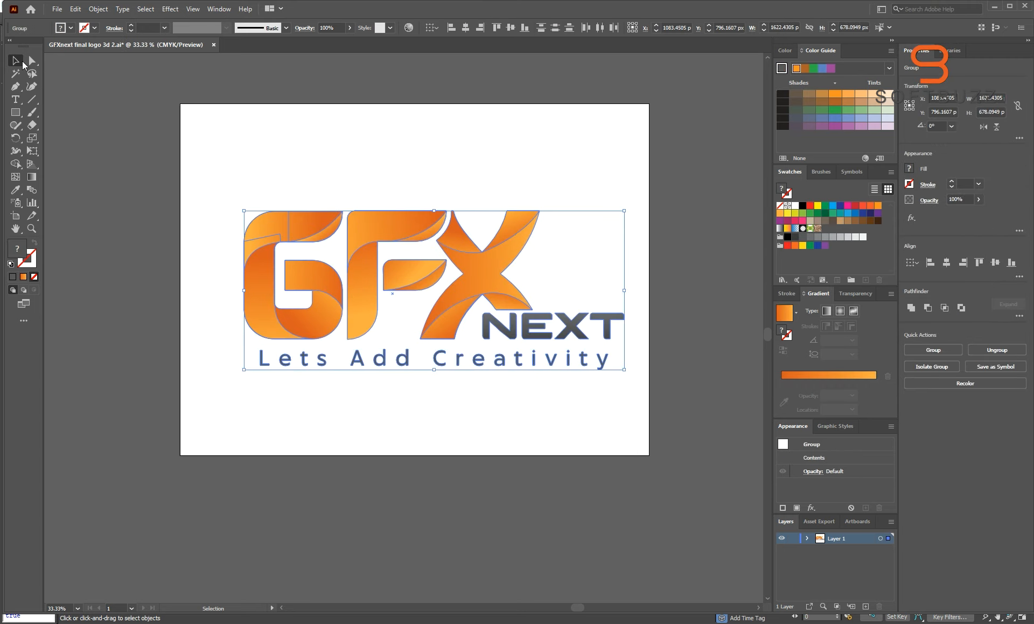
- Save the document as a new Illustrator file named GFXnext final logo 3d in the Illustrator 8 version
click(75, 9)
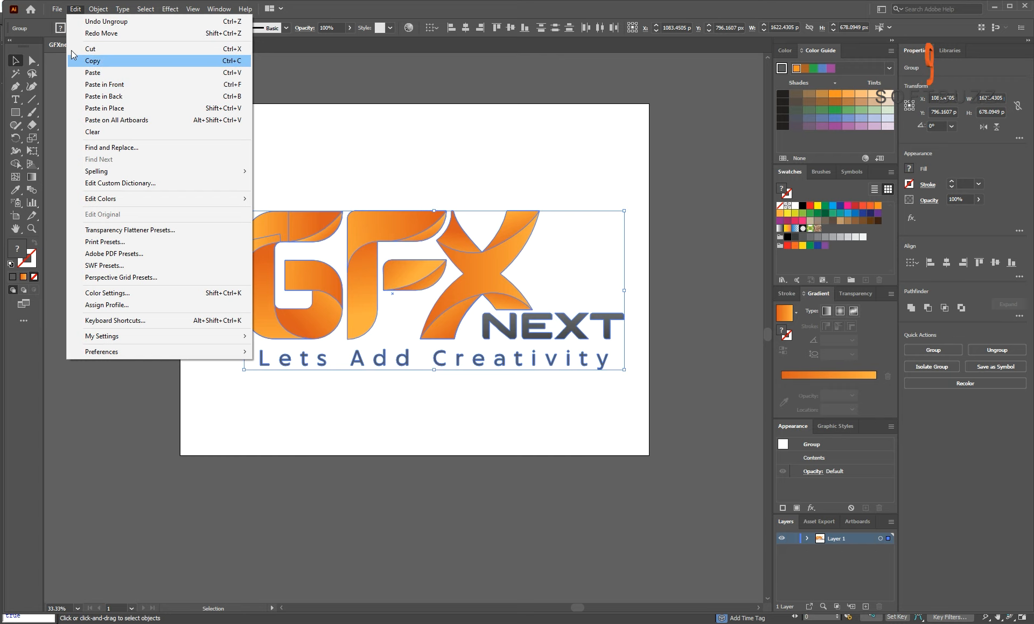
mouse_move(56, 8)
click(92, 123)
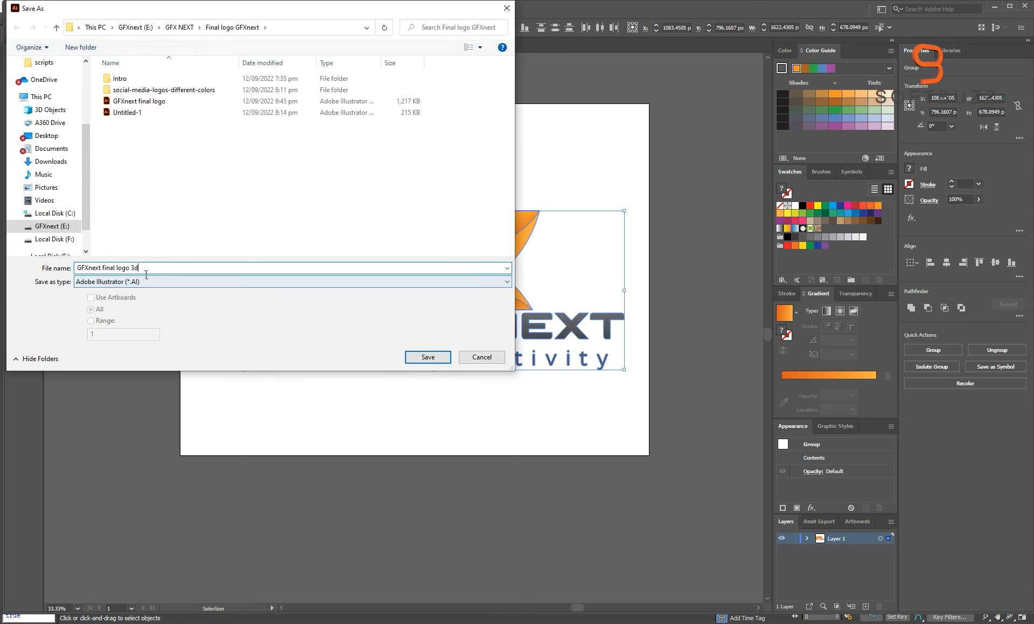
key(Return)
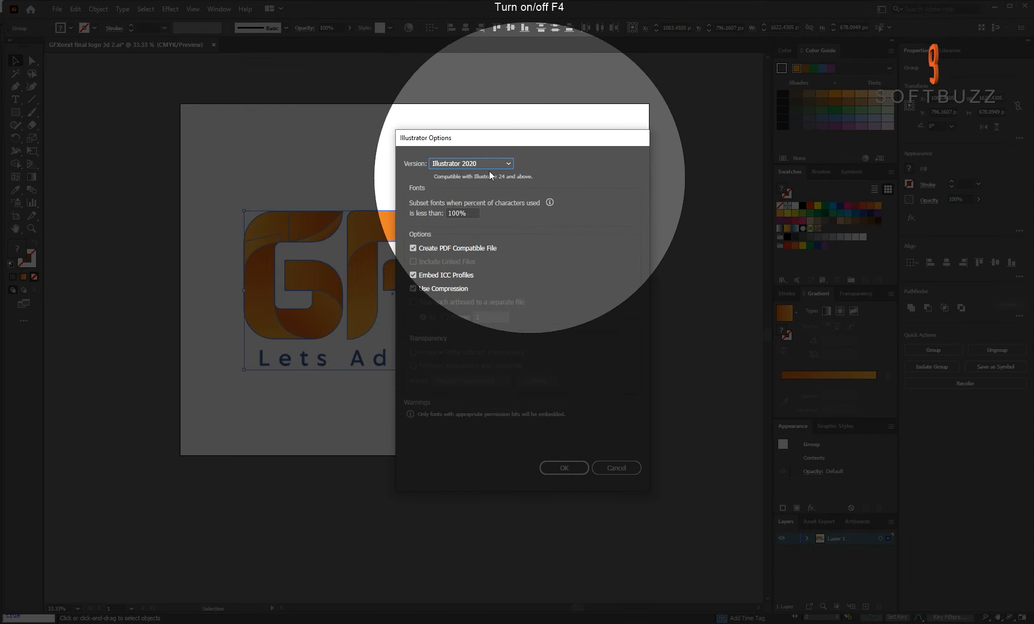
click(480, 163)
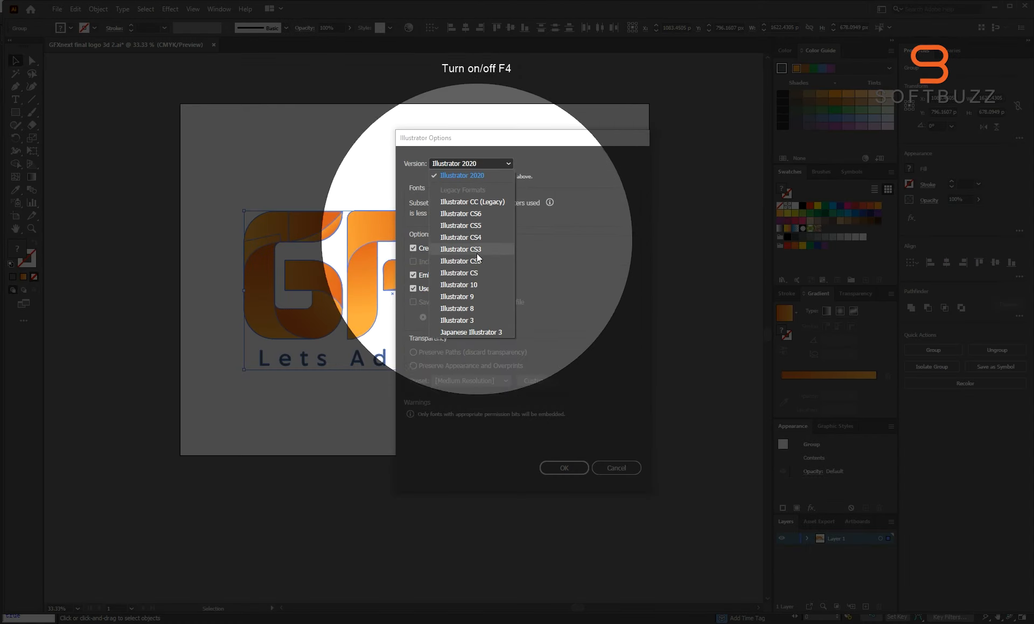
click(471, 308)
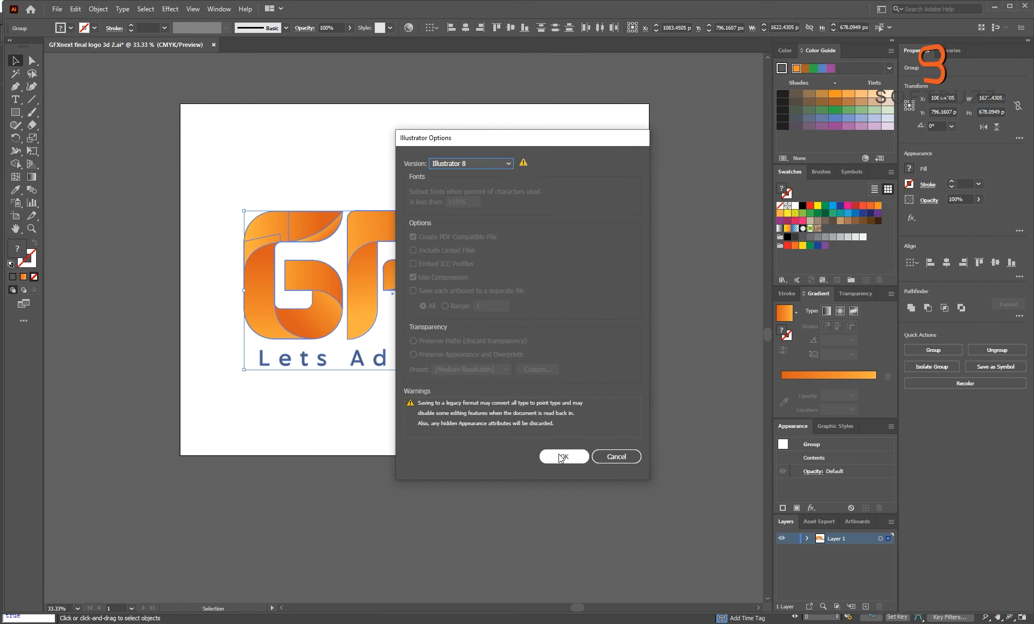
click(561, 456)
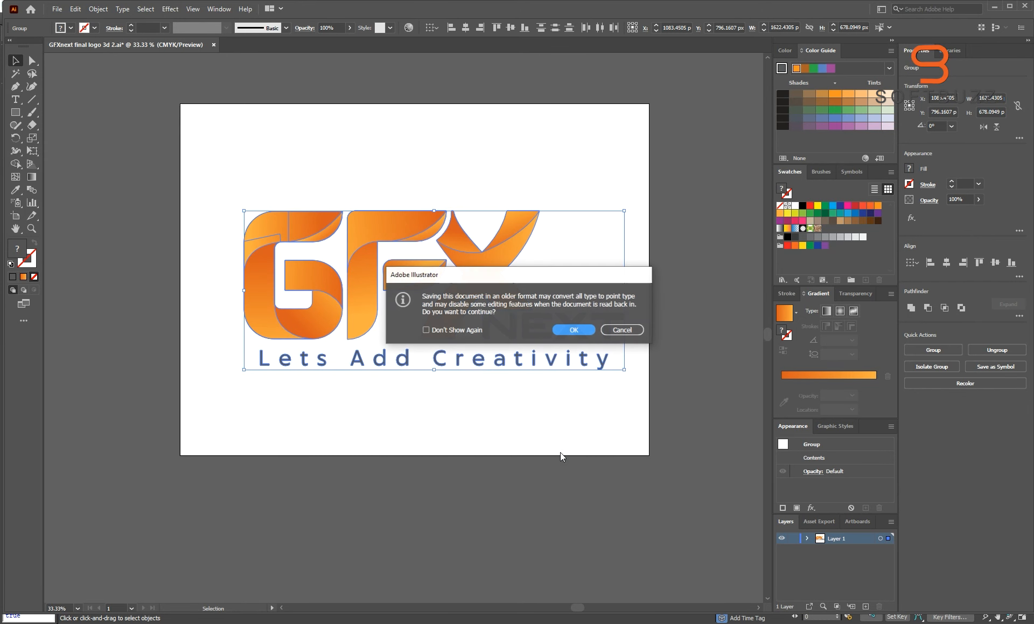
click(574, 330)
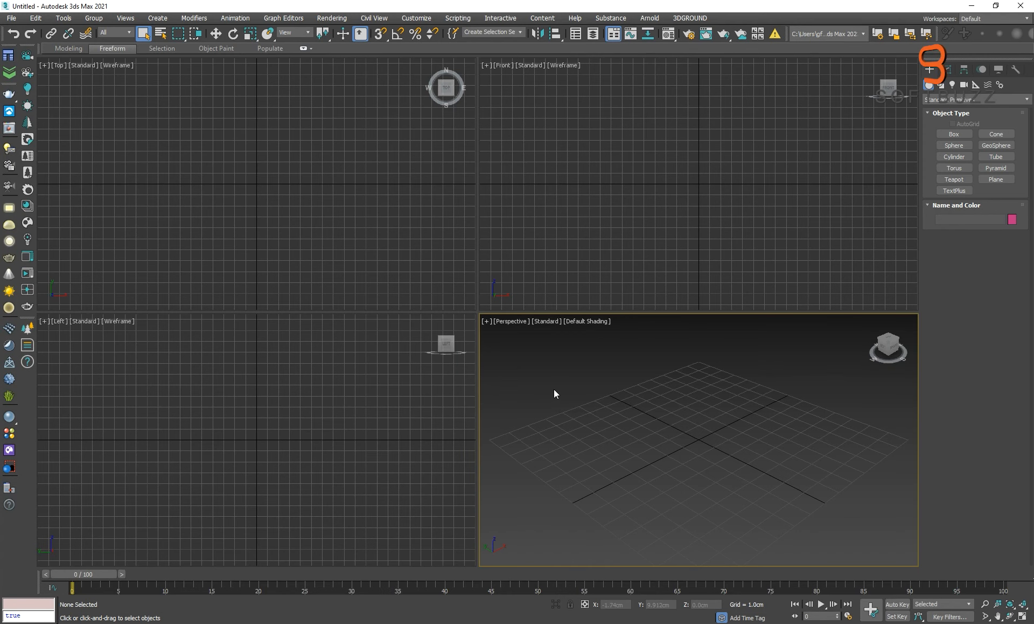
- In 3ds Max, open the Illustrator file GFXnext final logo 3d from the Final logo GFXnext folder, listing all file types
key(alt+w)
scroll(588, 371, down, 6)
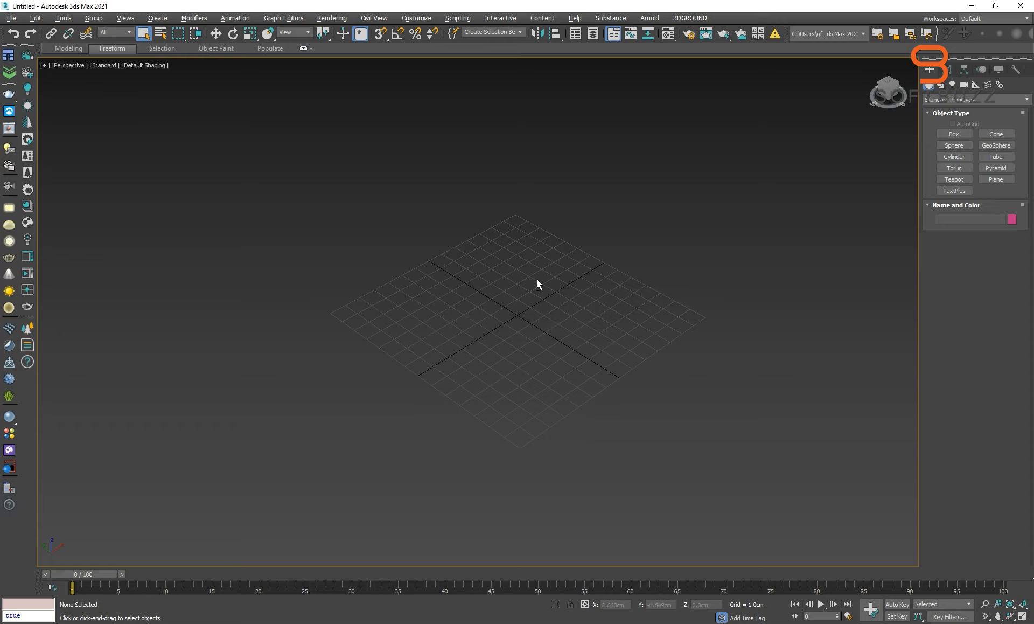
click(11, 18)
click(22, 60)
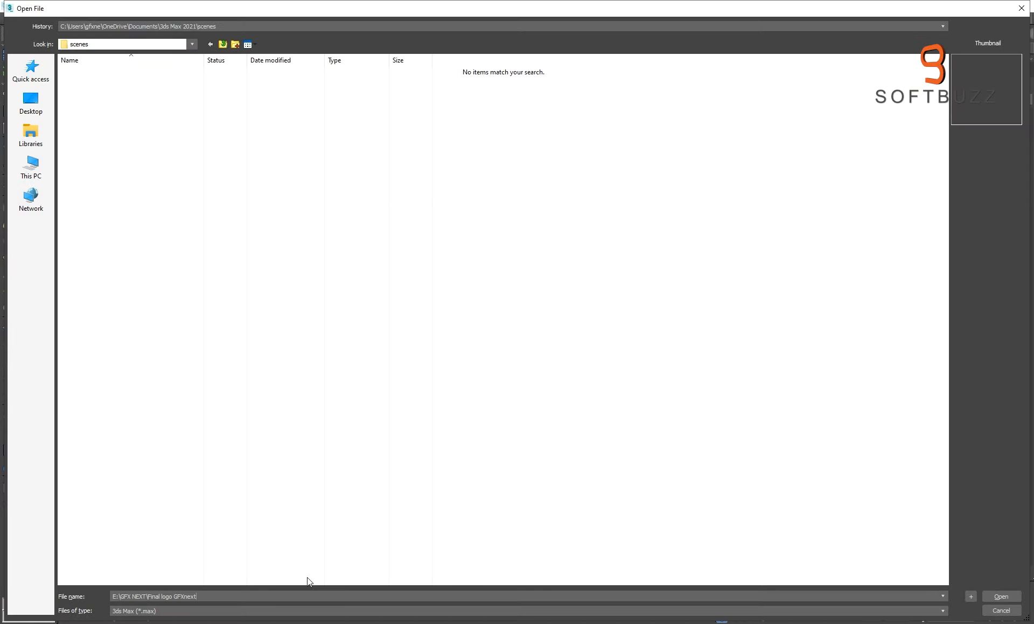
click(1001, 595)
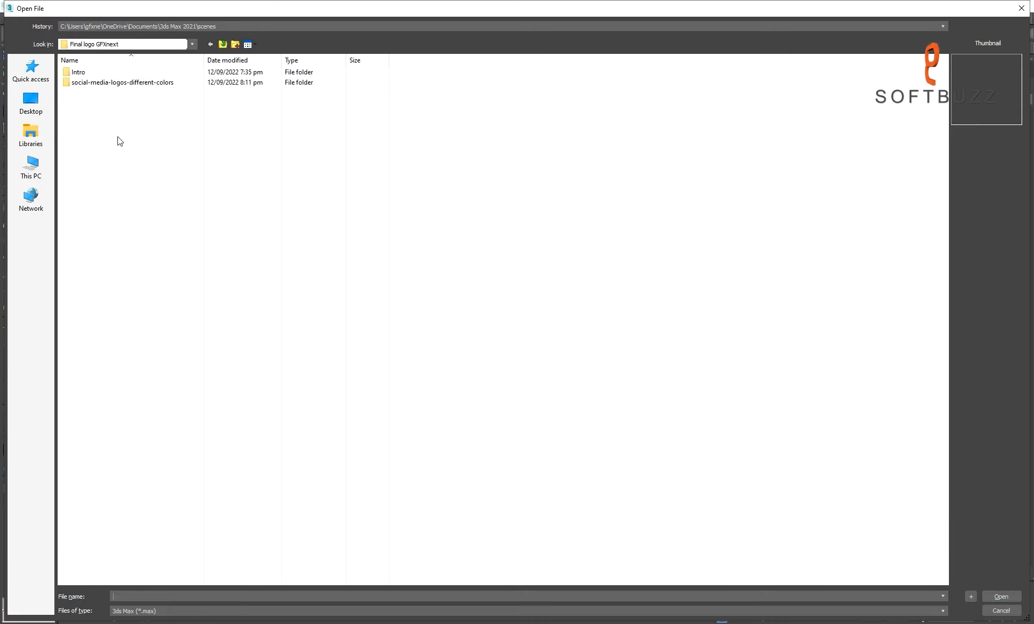
click(199, 611)
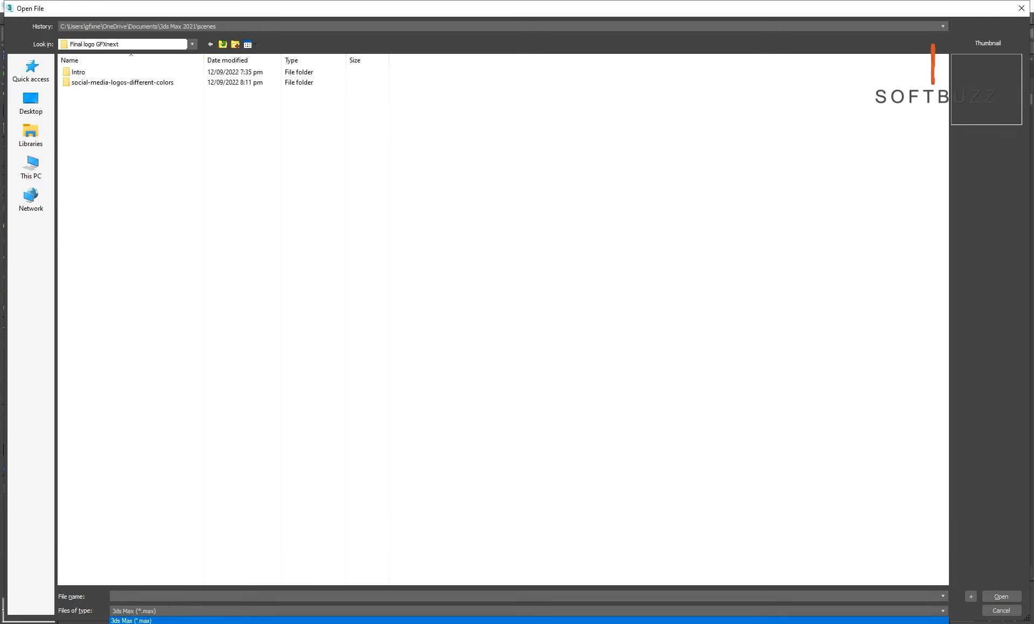
click(199, 622)
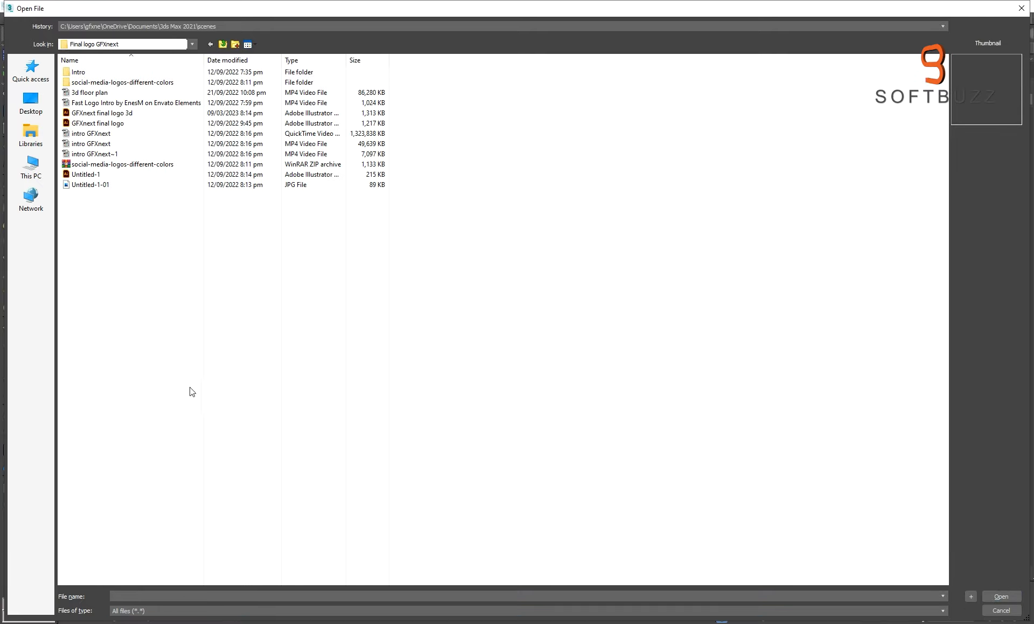
click(131, 114)
click(1002, 596)
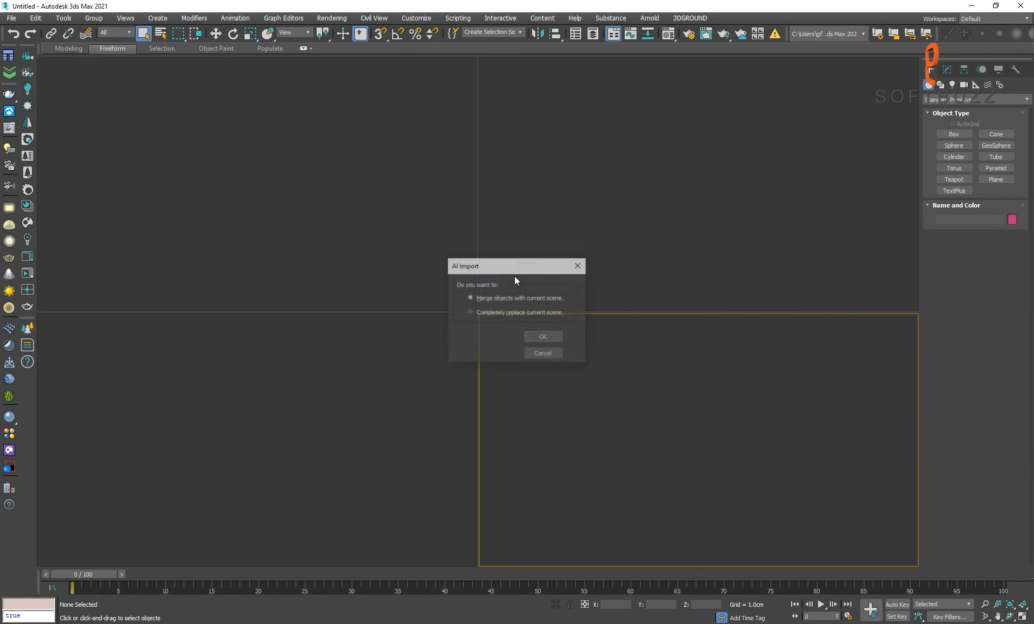
- Import the AI artwork merged with the current scene as a single shape object, and maximize the perspective view
key(F4)
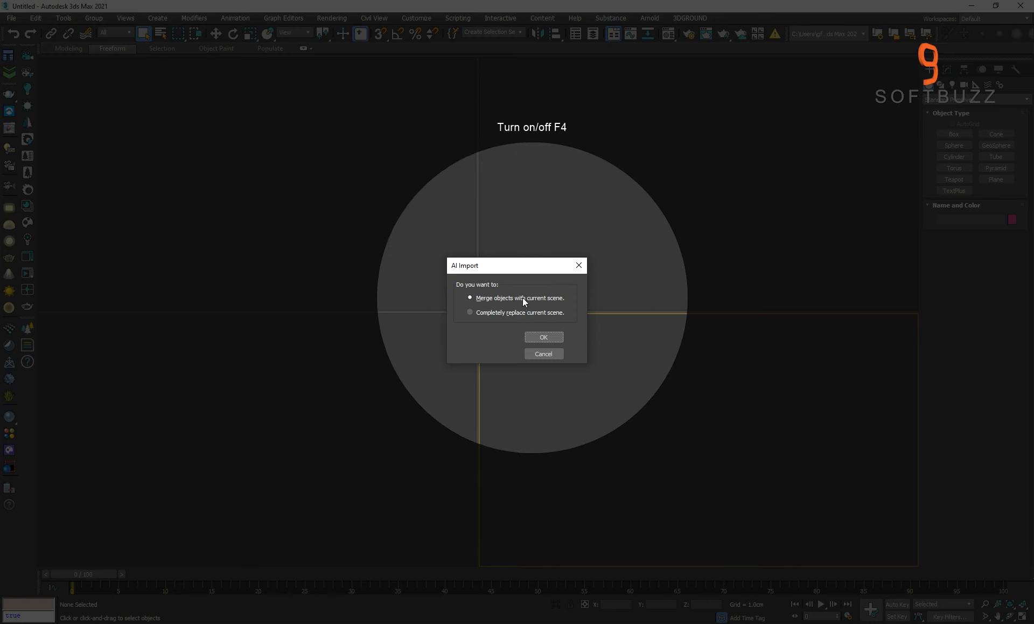
click(543, 337)
key(F4)
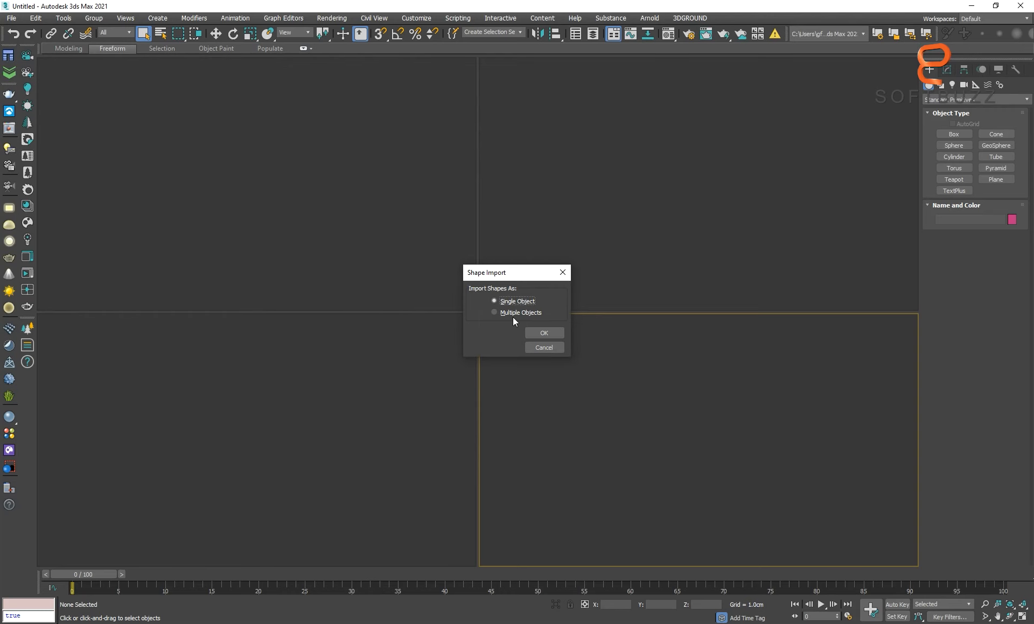
click(542, 331)
key(alt+w)
- Examine the imported logo outlines and the overlapping pieces of the letters up close
alt+middle_drag(650, 399, 619, 393)
click(431, 219)
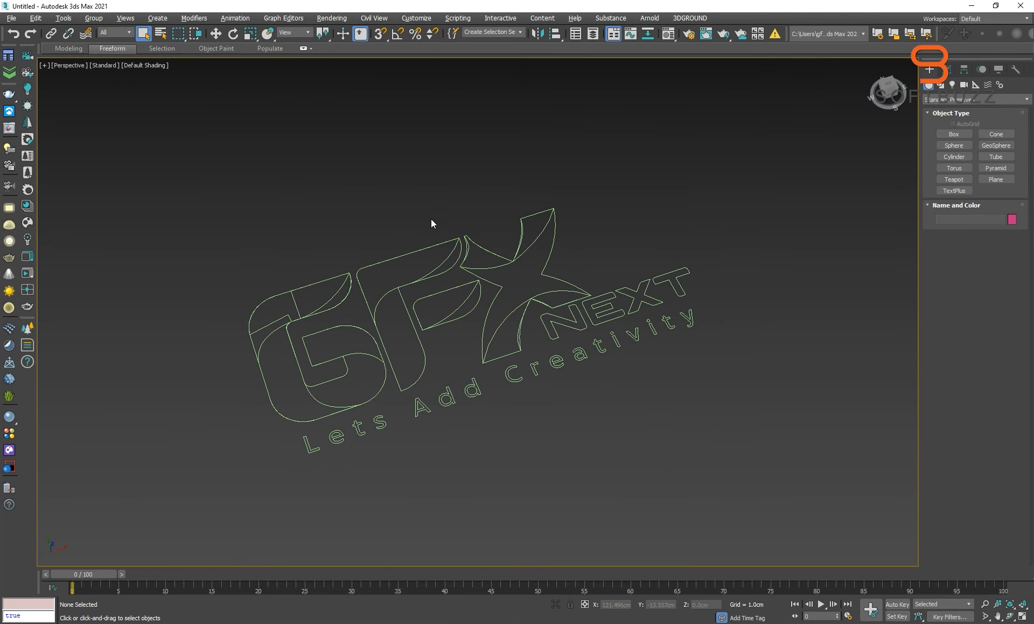
middle_drag(412, 341, 523, 340)
alt+middle_drag(523, 340, 512, 337)
scroll(455, 299, up, 5)
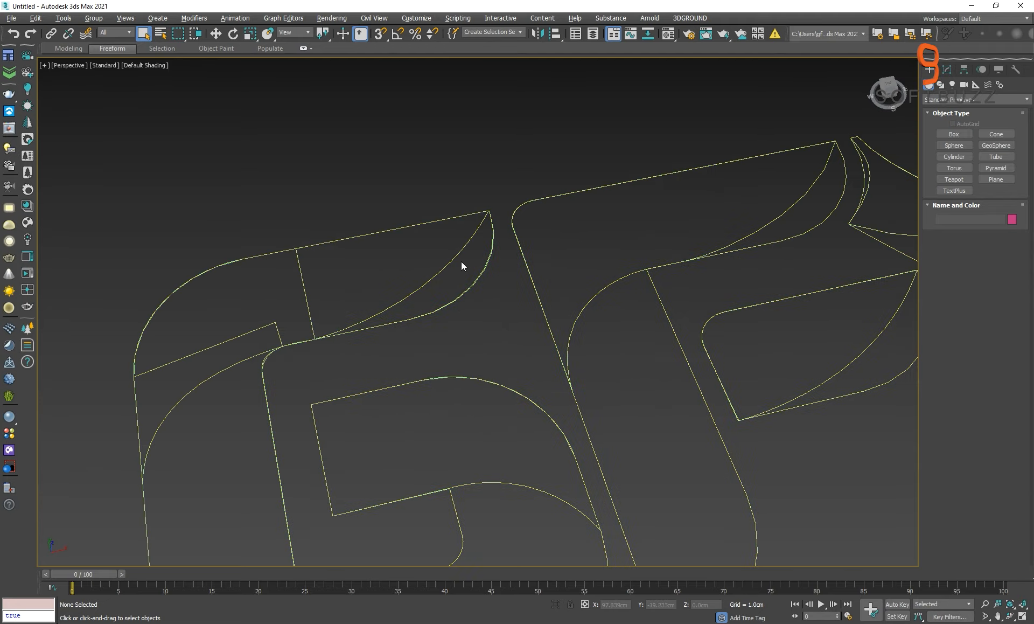
scroll(452, 275, down, 6)
middle_drag(498, 292, 451, 281)
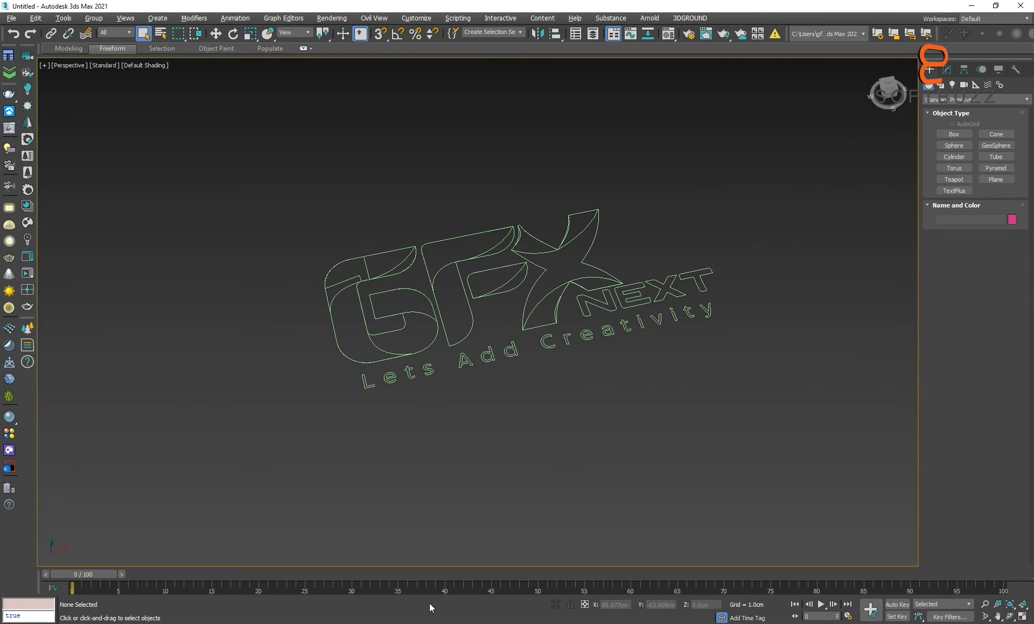
- Switch to Illustrator and examine the separate pieces that make up the logo's letter G
key(alt+Tab)
click(397, 314)
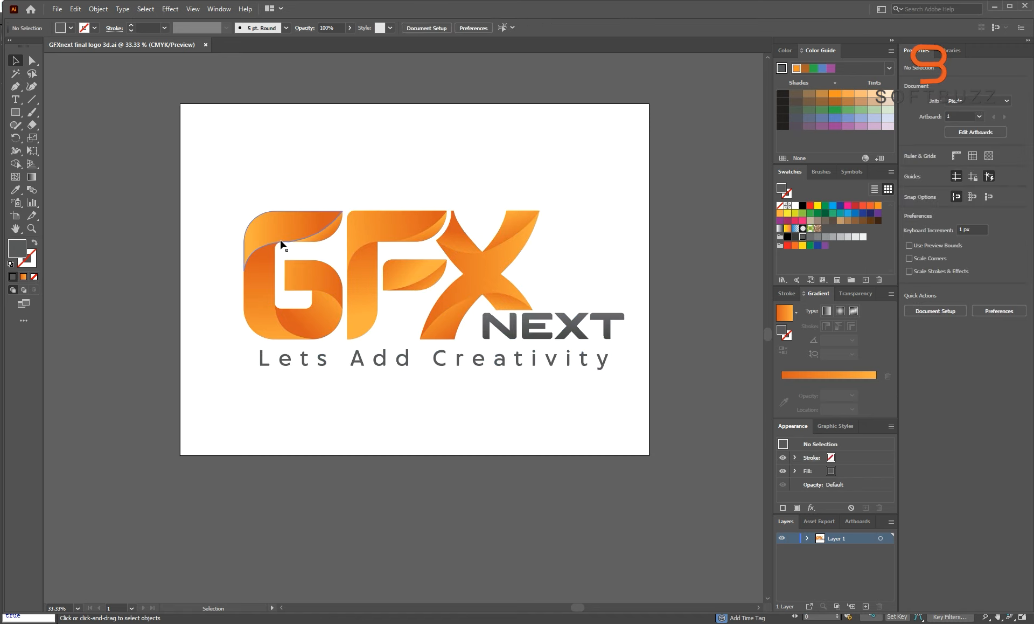
click(270, 239)
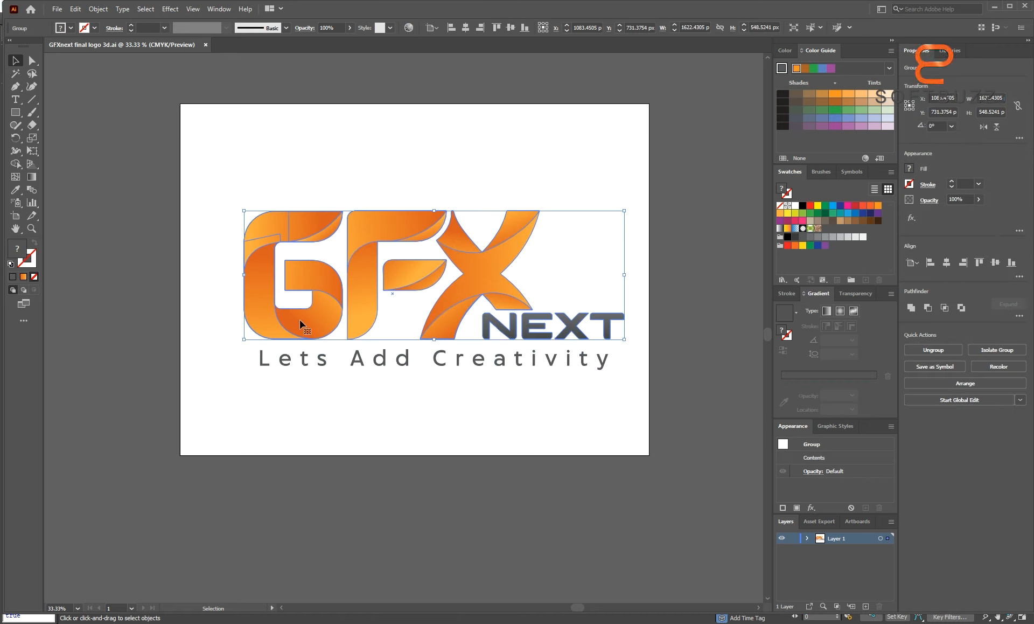
click(517, 428)
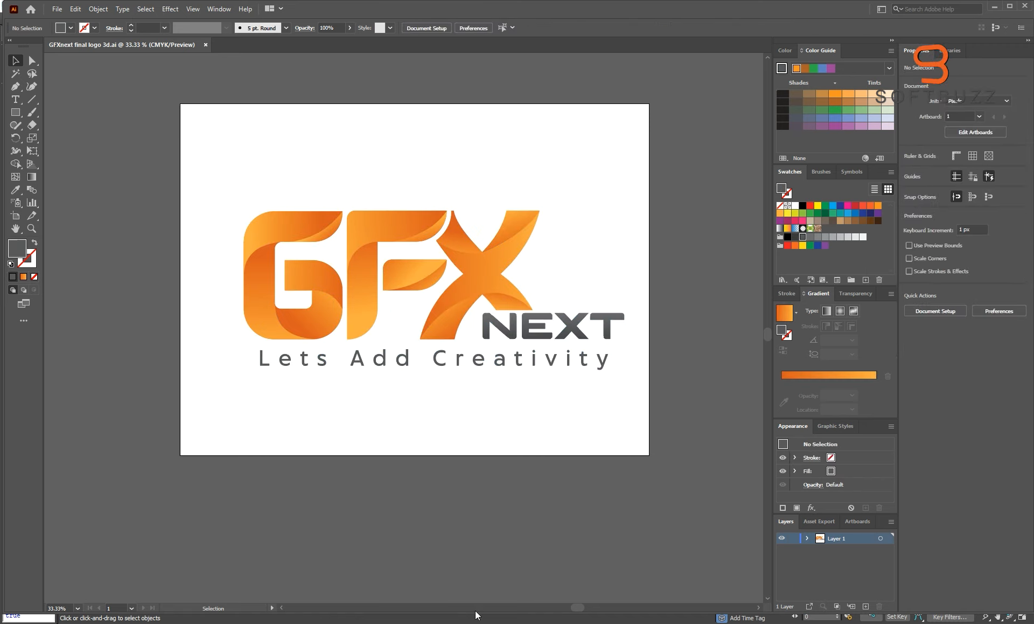
- Switch back to 3ds Max, try an Extrude modifier on the whole logo shape, and delete the modifier
key(alt+Tab)
middle_drag(467, 312, 414, 337)
scroll(414, 339, up, 3)
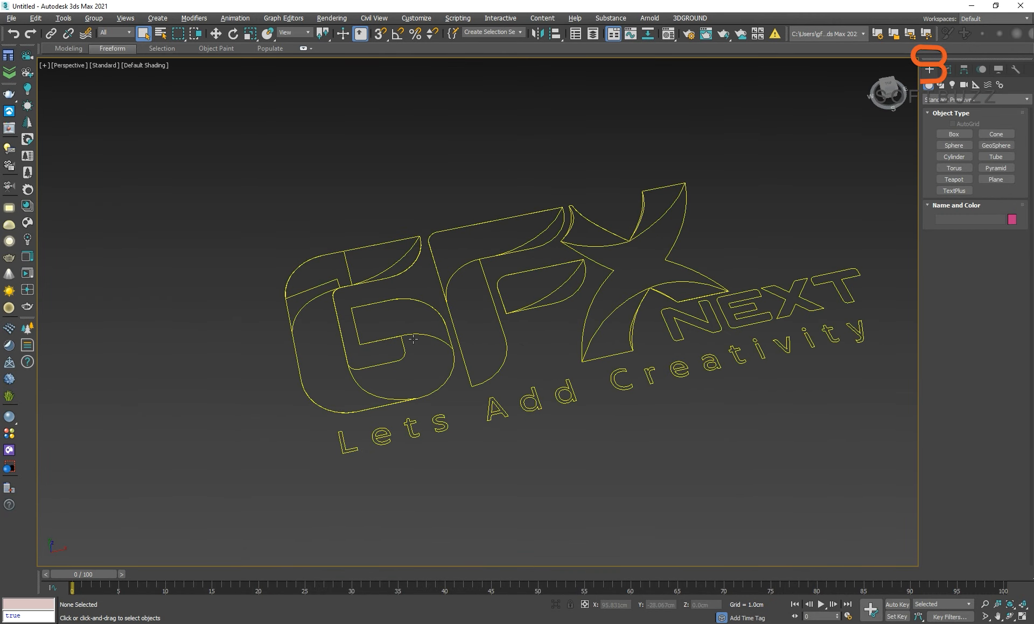
click(413, 337)
click(946, 70)
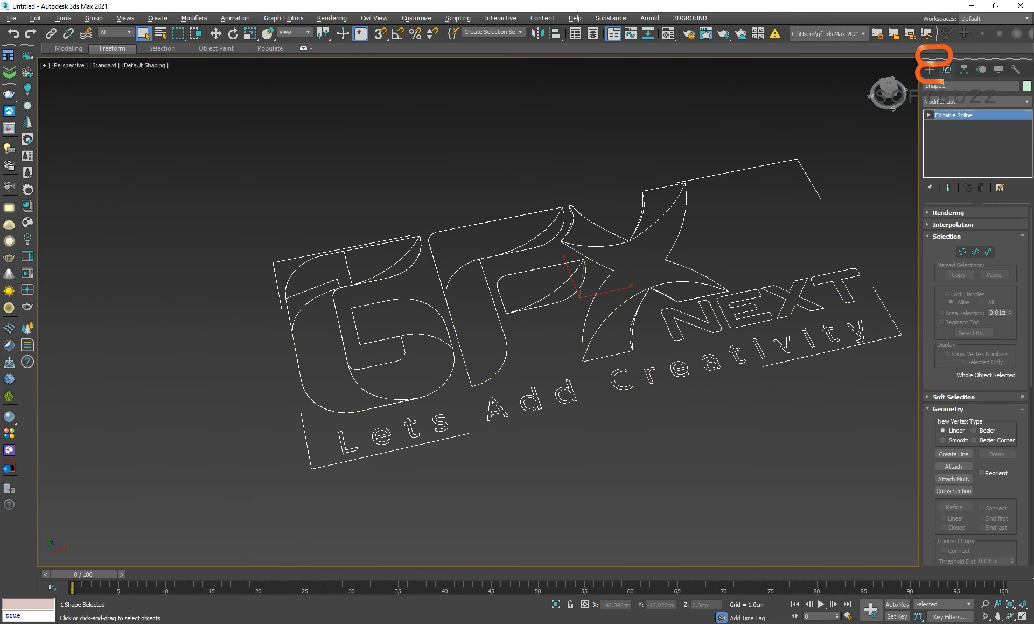
click(1026, 101)
key(e)
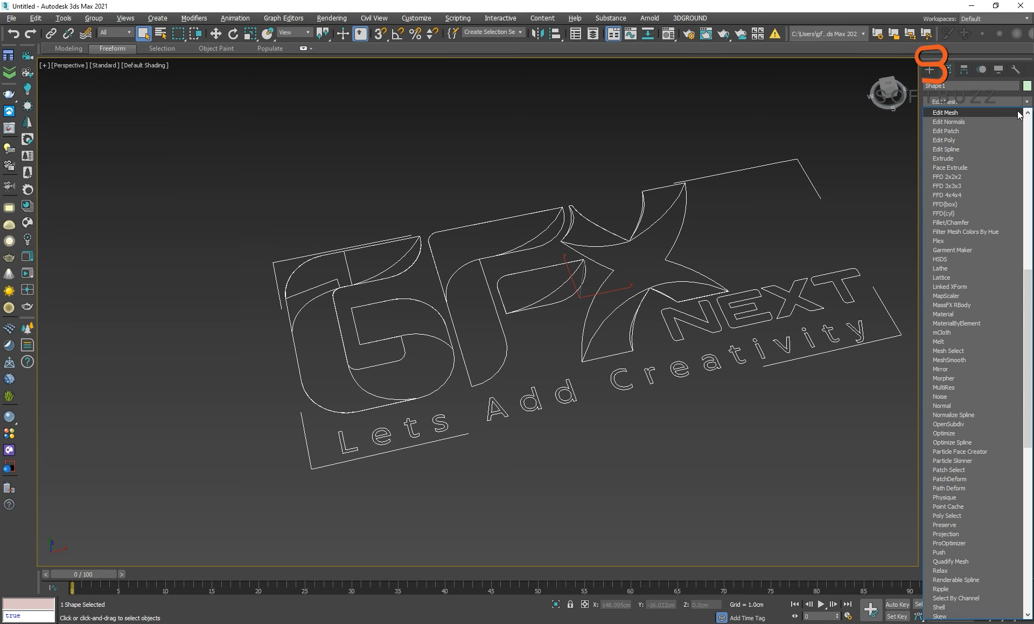
click(965, 158)
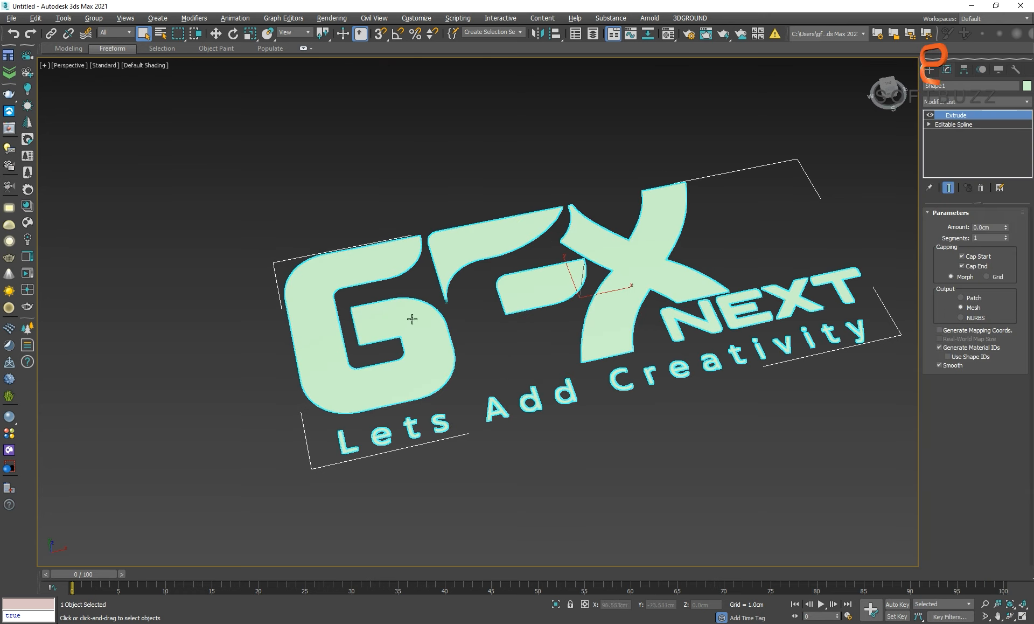
click(981, 187)
click(389, 116)
- Detach the closed spline forming the left body of the G from the logo shape, and exit spline editing
middle_drag(377, 267, 412, 227)
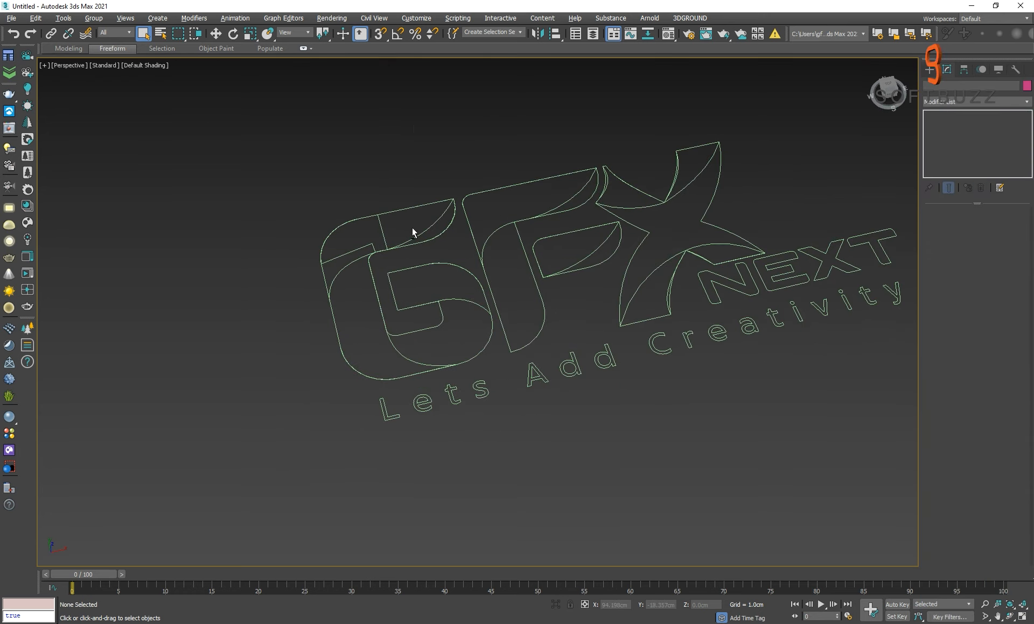
click(375, 261)
key(3)
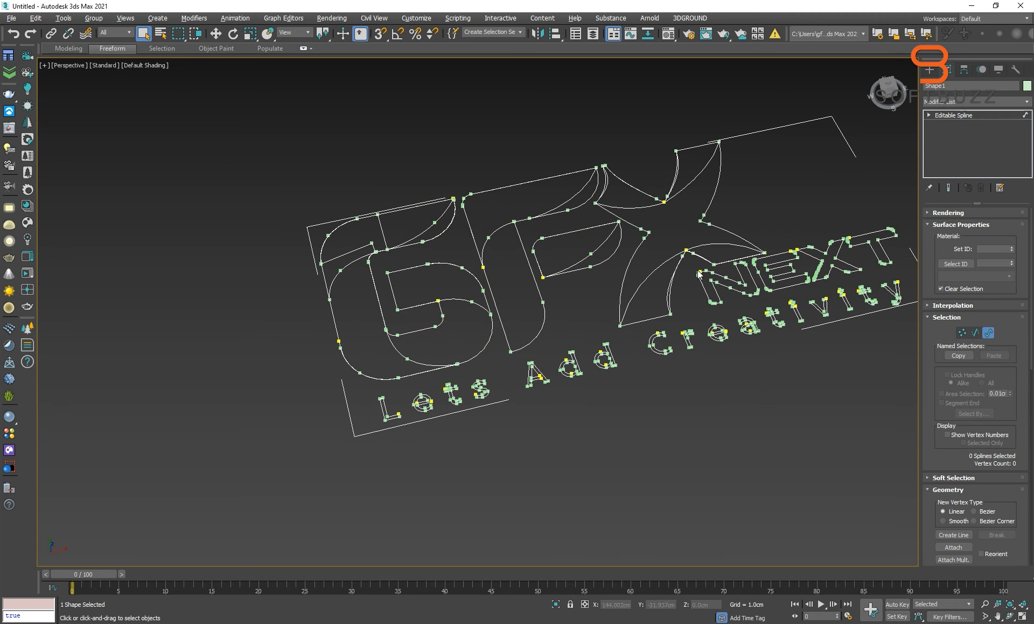
click(382, 313)
key(w)
mouse_move(414, 306)
mouse_down()
mouse_move(264, 313)
mouse_move(250, 323)
mouse_move(415, 294)
mouse_up()
scroll(970, 421, down, 5)
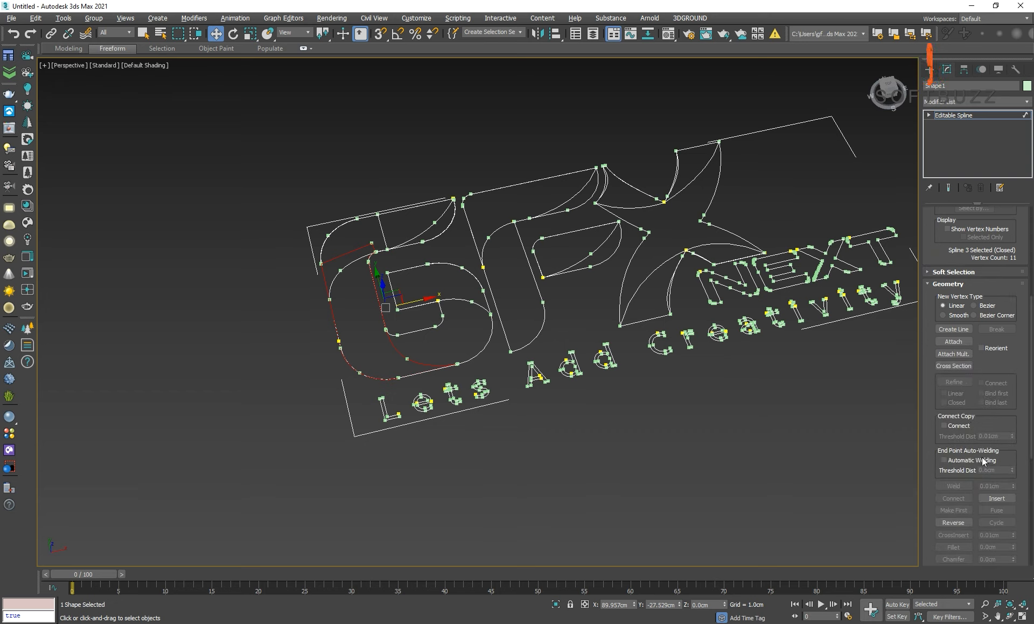
scroll(973, 436, down, 3)
scroll(970, 506, down, 5)
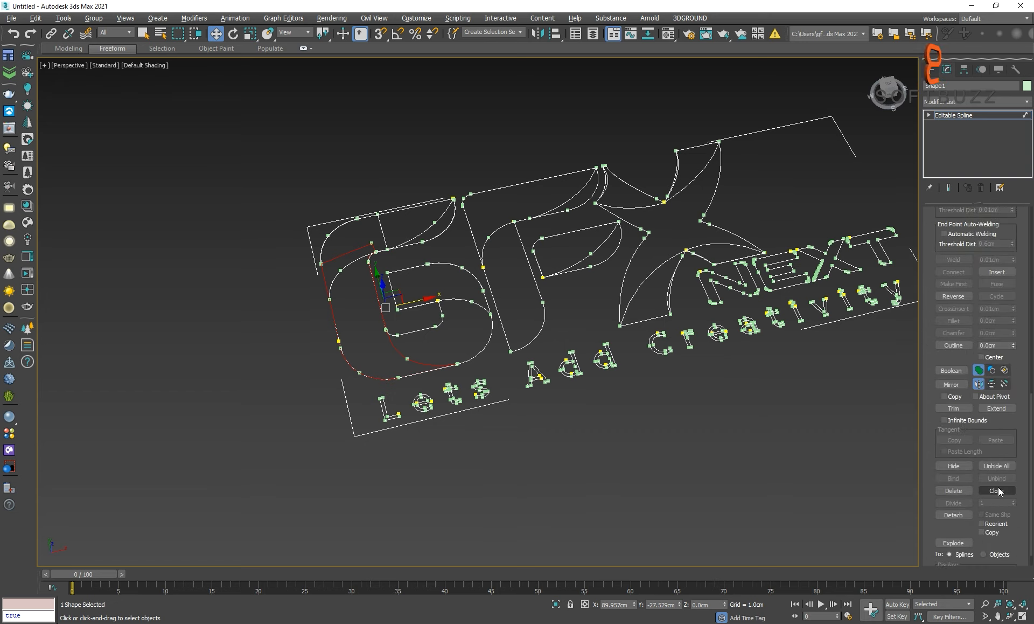
click(953, 515)
click(563, 322)
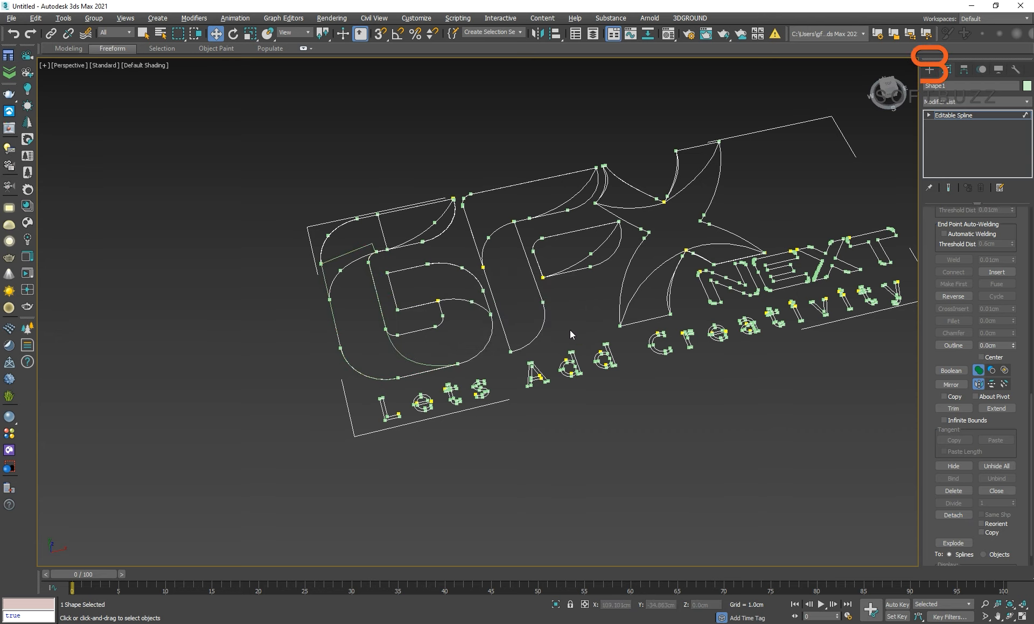
click(956, 115)
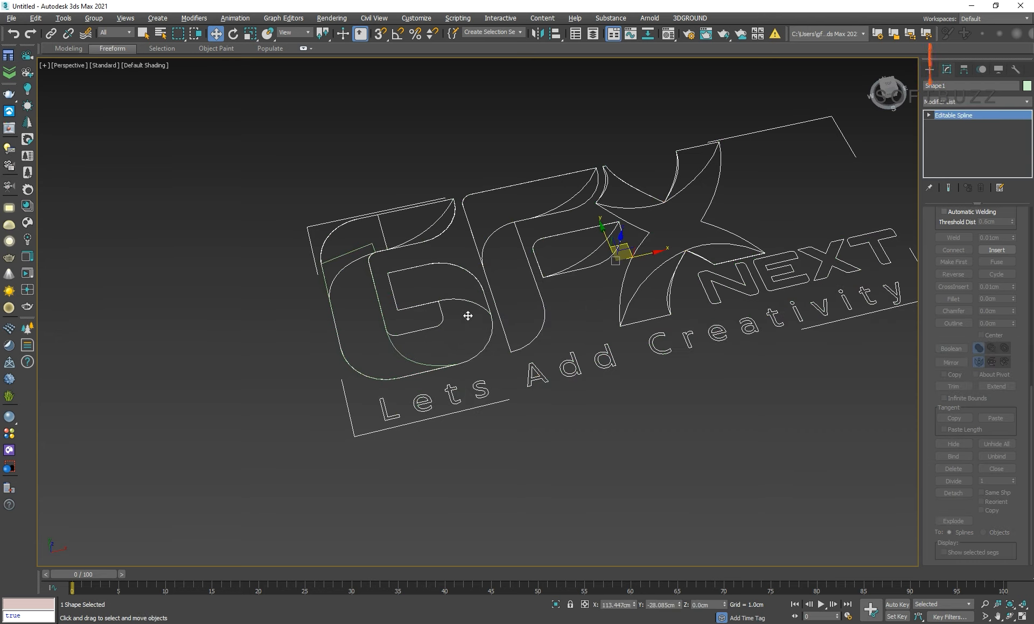
- Detach the closed spline forming the curved inner arm of the G from the logo shape
click(949, 143)
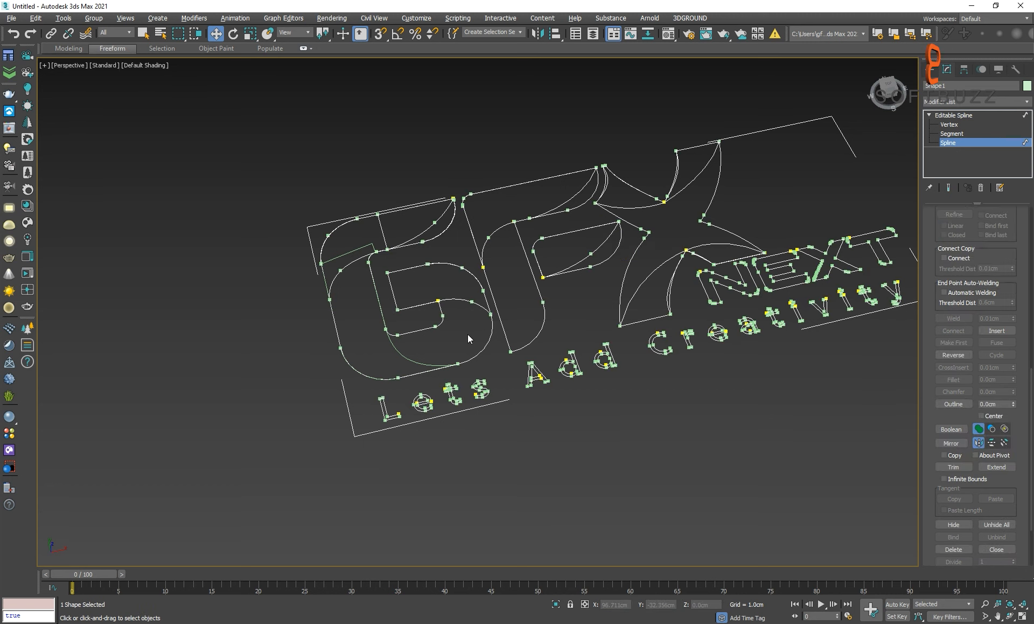
click(445, 309)
click(695, 245)
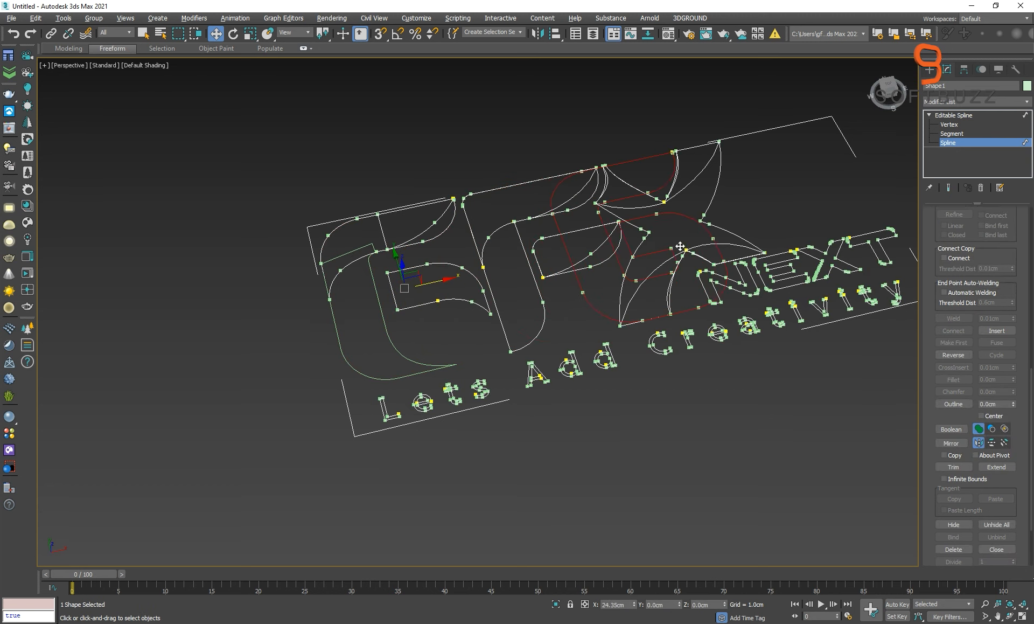
click(489, 308)
click(468, 302)
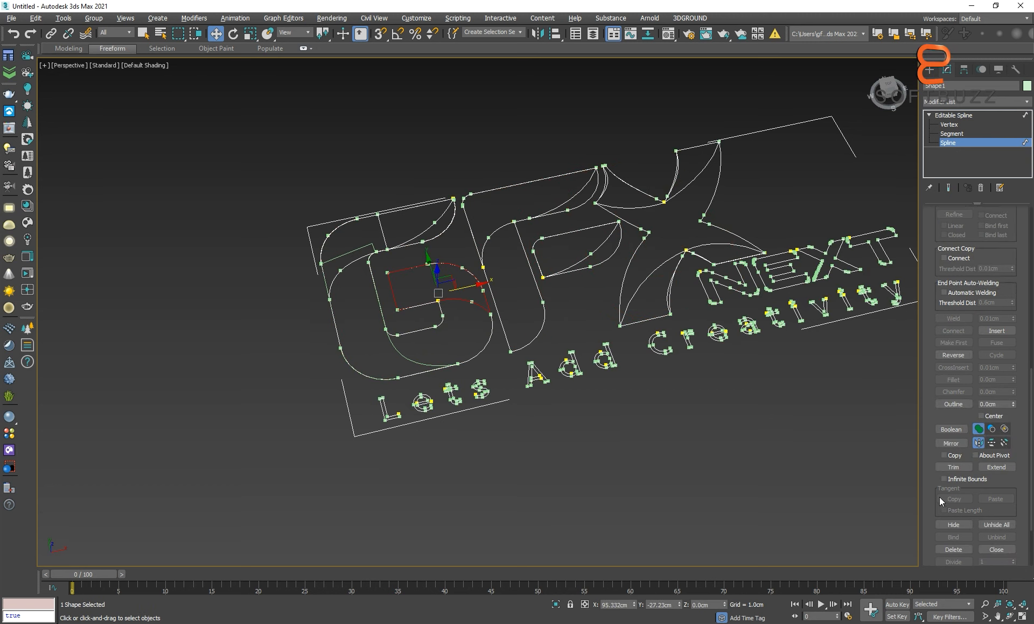
drag(939, 497, 936, 357)
click(956, 492)
key(Return)
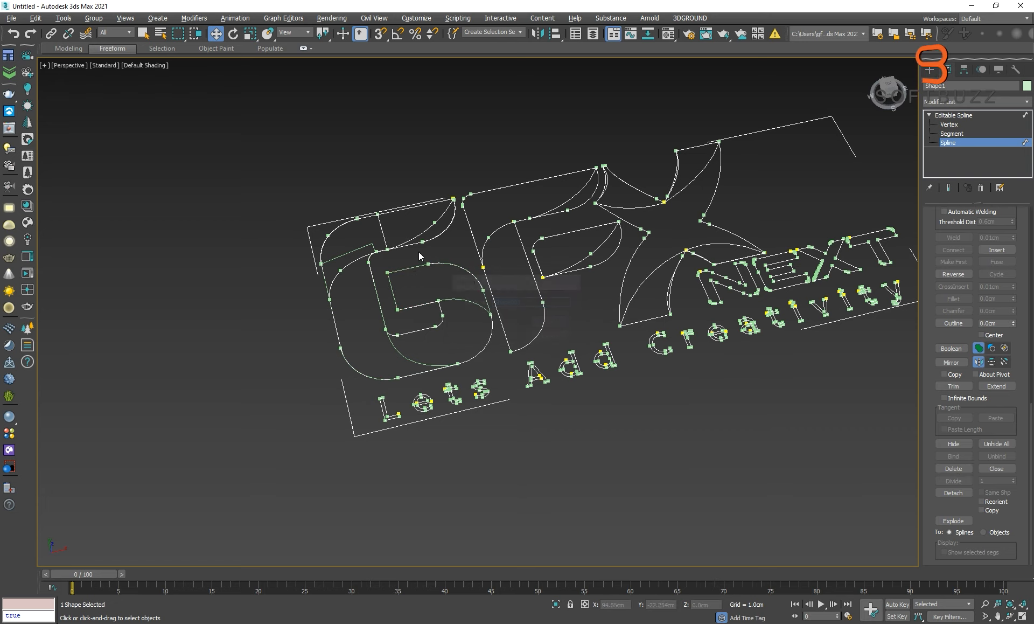
- Detach the pointed spline at the upper end of the G as a separate shape
click(386, 238)
drag(453, 217, 598, 215)
right_click(598, 214)
click(946, 524)
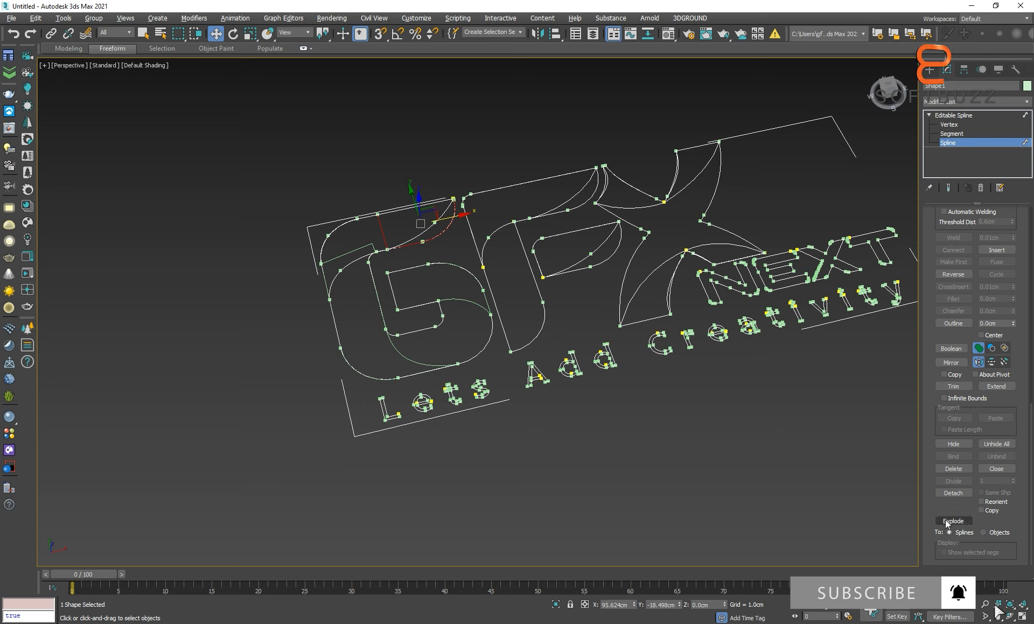
click(954, 492)
key(Return)
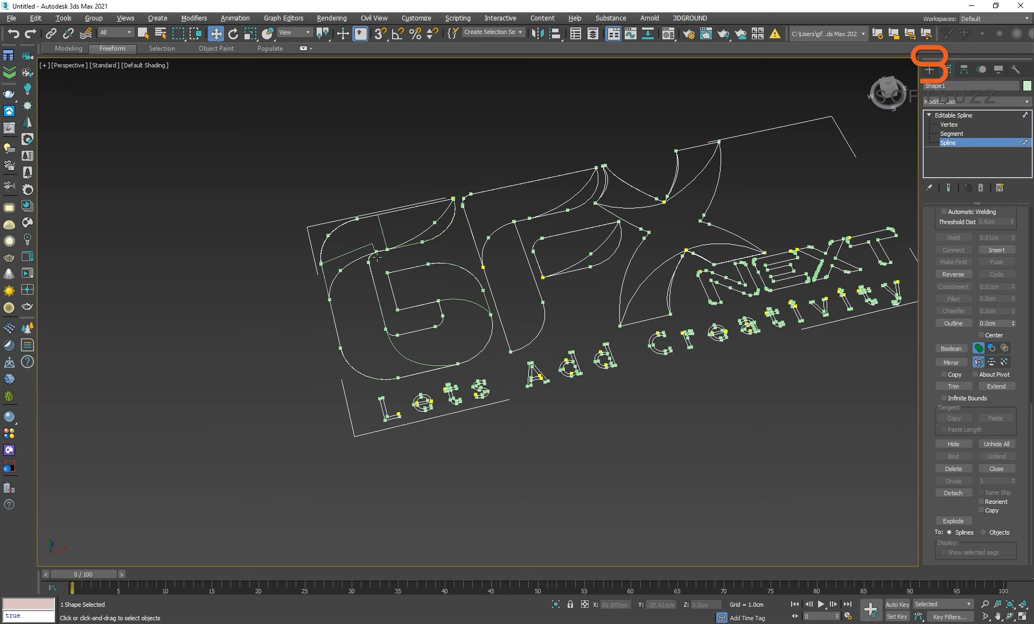
- Find the spline of the G's curved top section by test-moving pieces, undo the moves, and detach that spline
click(431, 247)
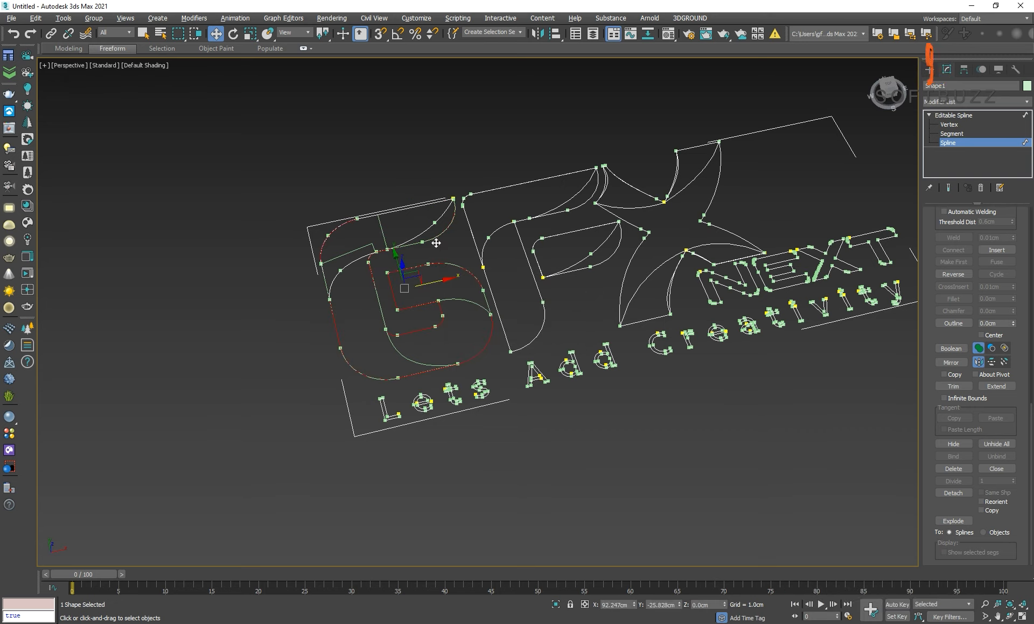
click(357, 255)
click(344, 232)
drag(435, 288, 245, 305)
key(ctrl+z)
click(431, 230)
drag(436, 247, 260, 282)
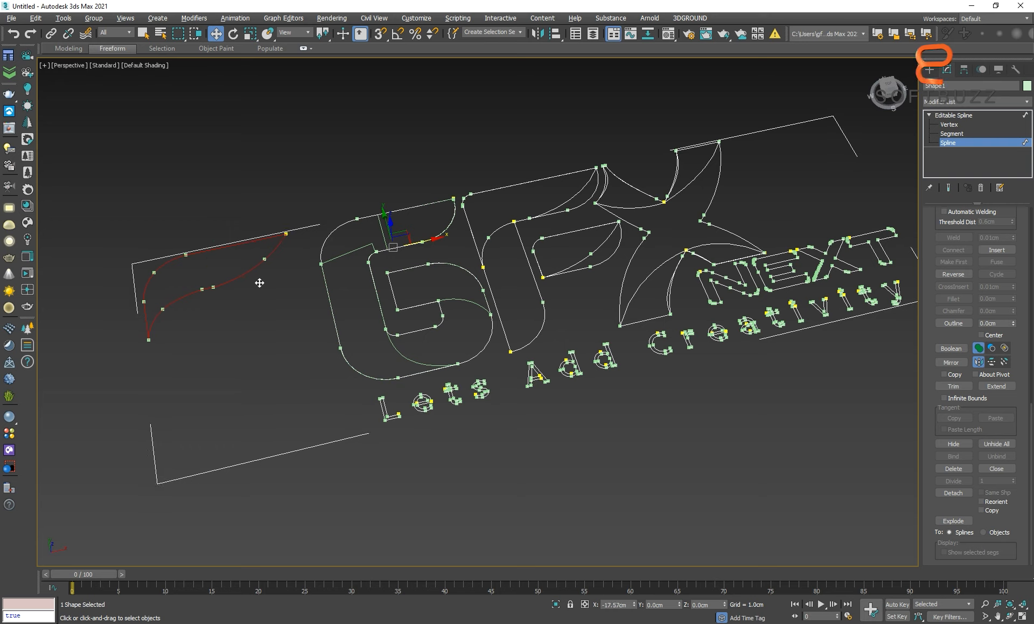
key(ctrl+z)
click(952, 493)
key(Return)
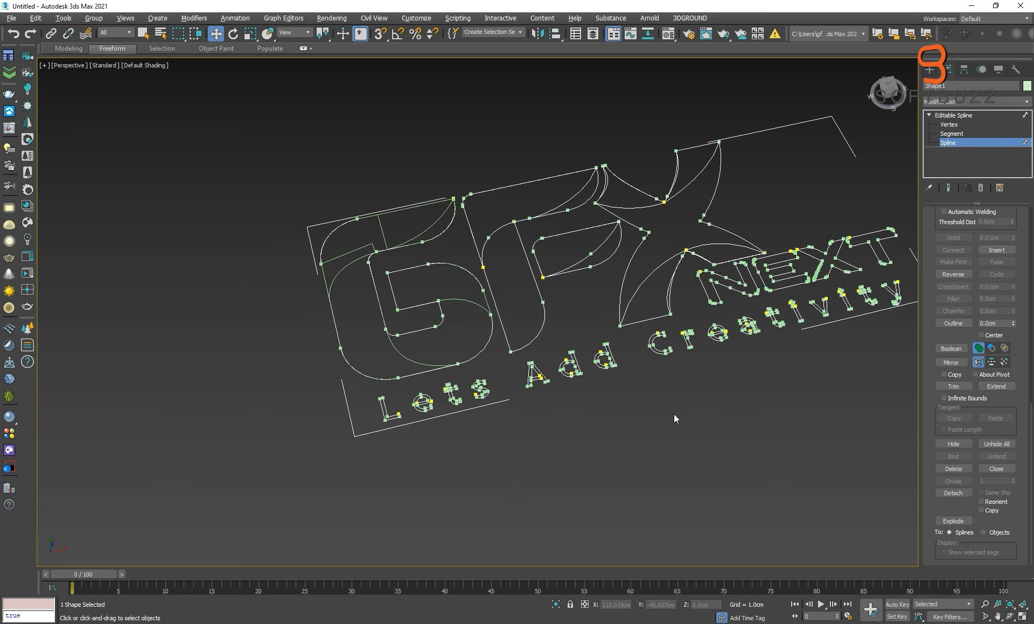
- Detach the curved spline sweeping from the F's stem to its upper tip from the logo shape
click(571, 208)
middle_drag(569, 209, 505, 257)
drag(507, 257, 284, 297)
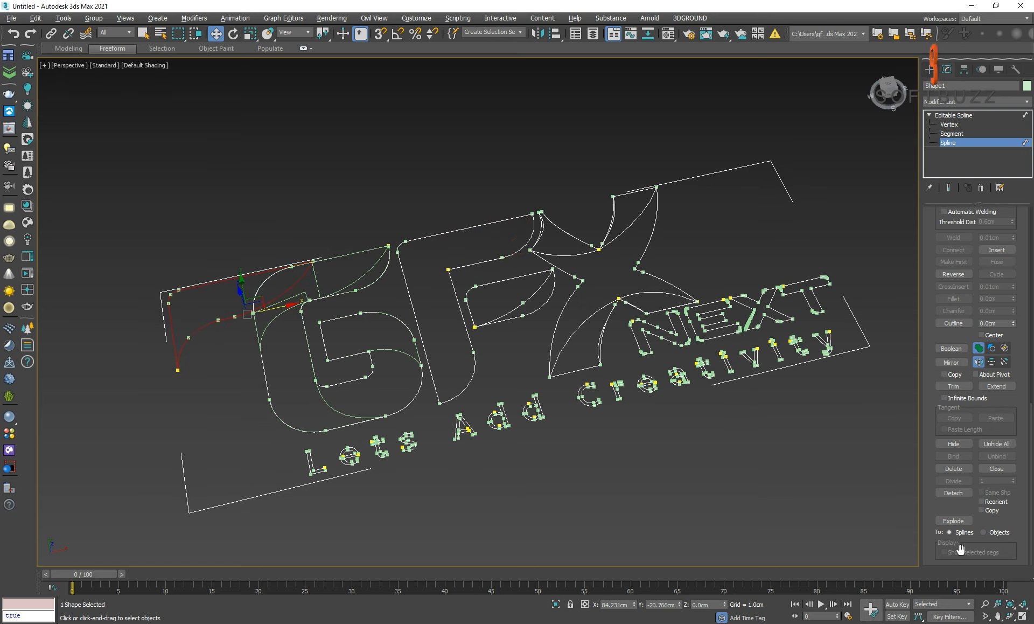
click(953, 492)
key(Return)
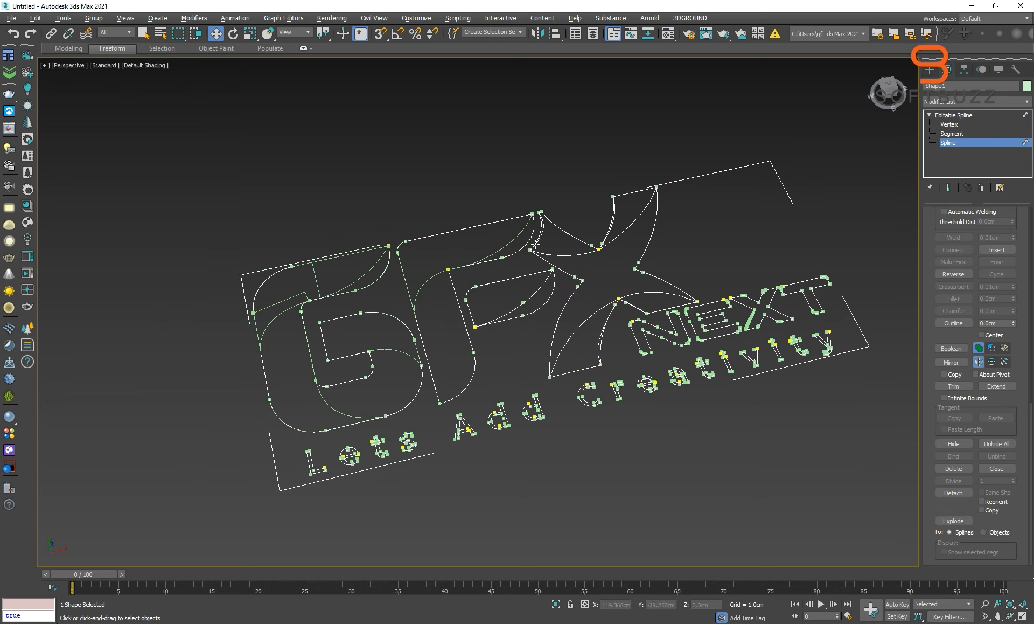
click(535, 245)
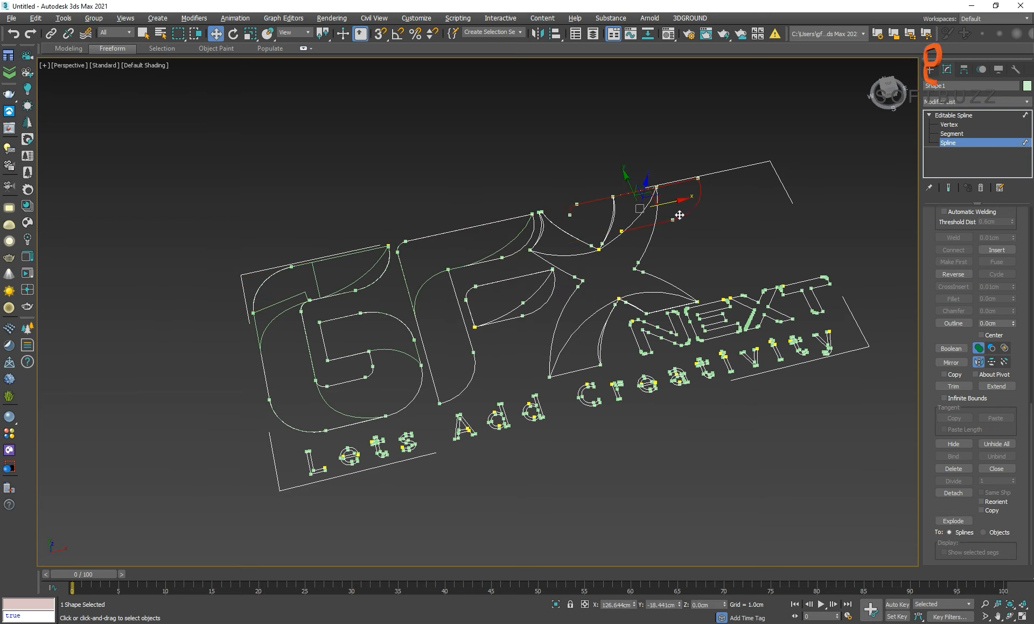
drag(680, 215, 484, 240)
scroll(487, 240, up, 3)
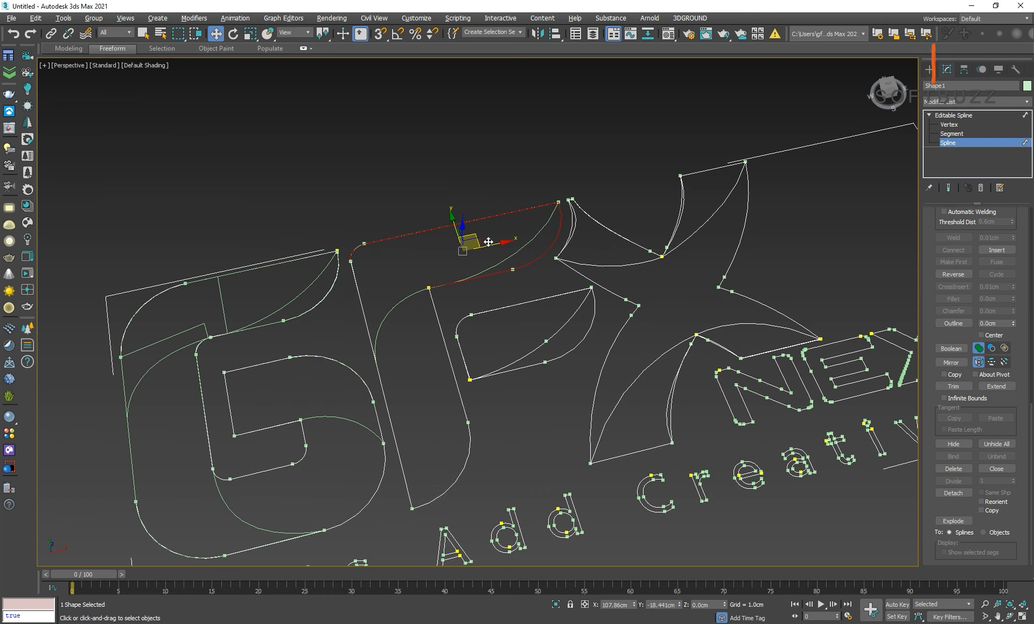
ctrl+click(441, 330)
click(448, 210)
- Detach the two closed splines forming the upper arms of the X as separate shapes
middle_drag(660, 332, 599, 331)
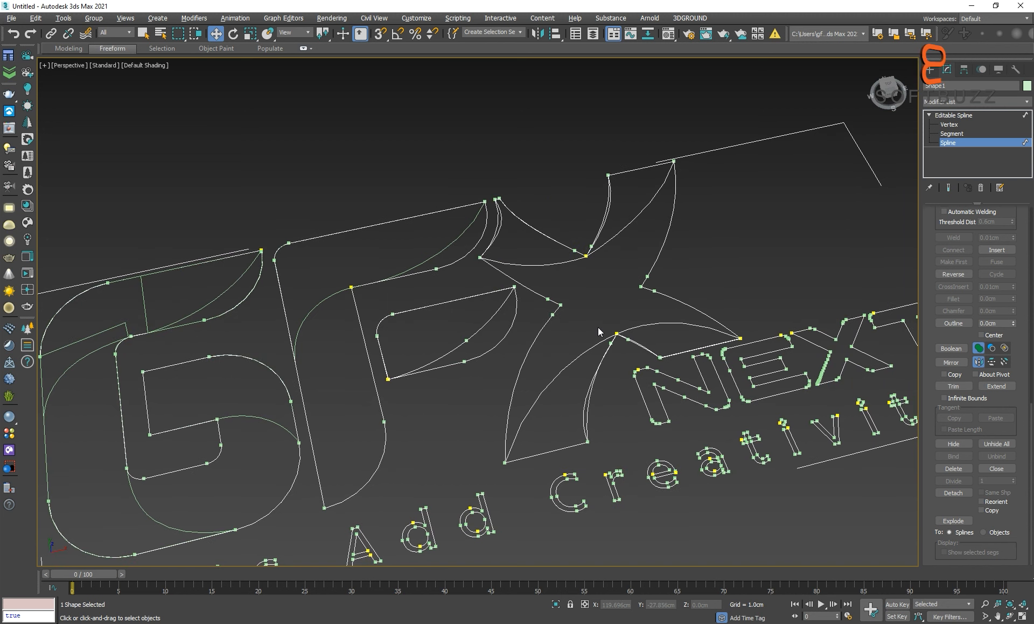
click(540, 259)
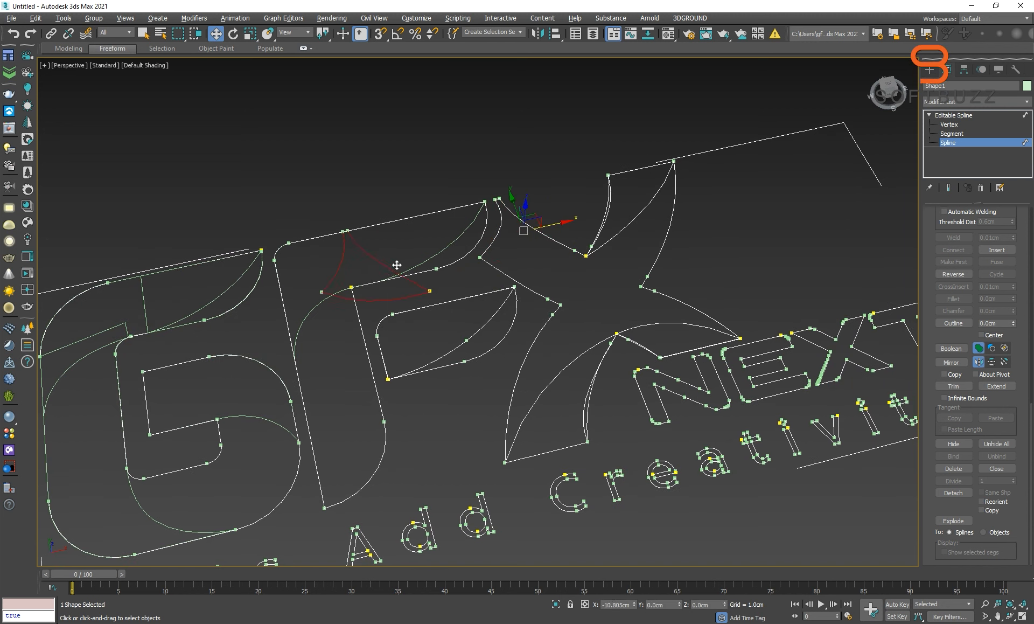
drag(396, 265, 382, 268)
click(953, 493)
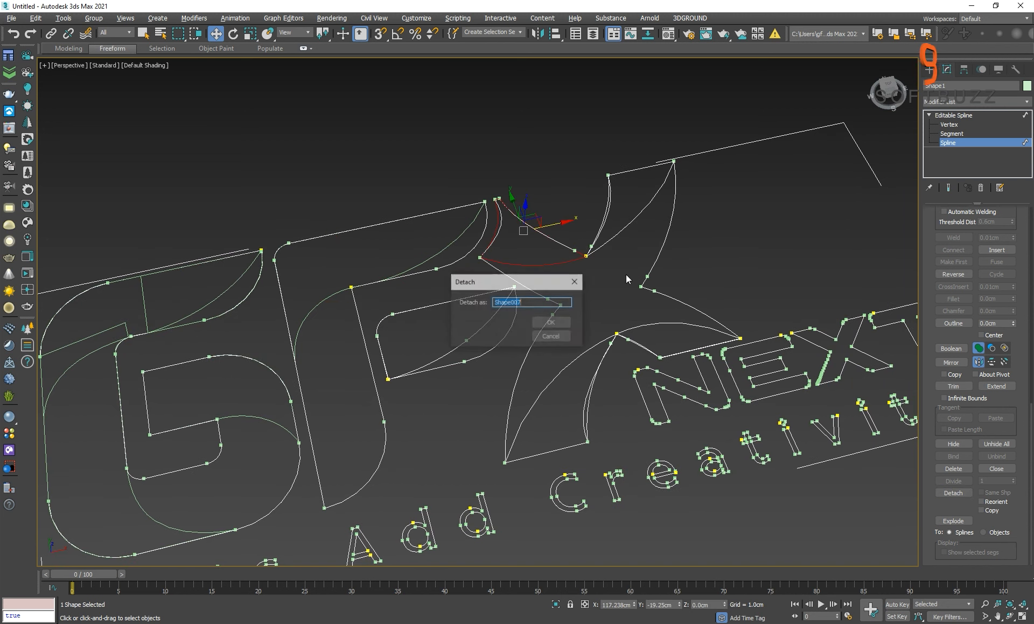
key(Return)
click(664, 252)
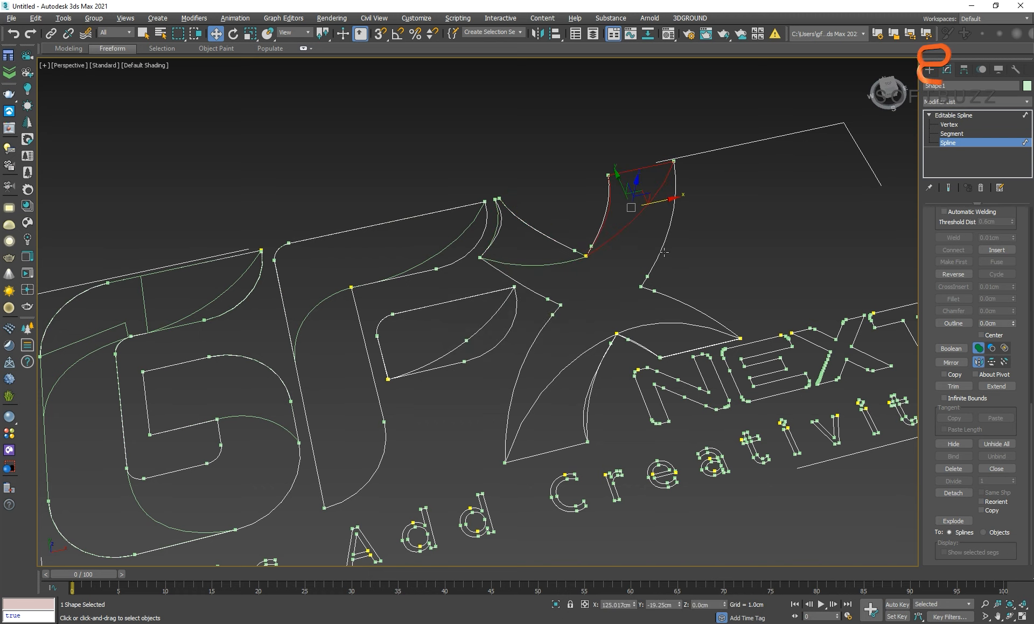
click(954, 493)
key(Return)
- Detach the two closed splines forming the lower arms of the X as separate shapes
middle_drag(652, 300, 571, 282)
click(576, 311)
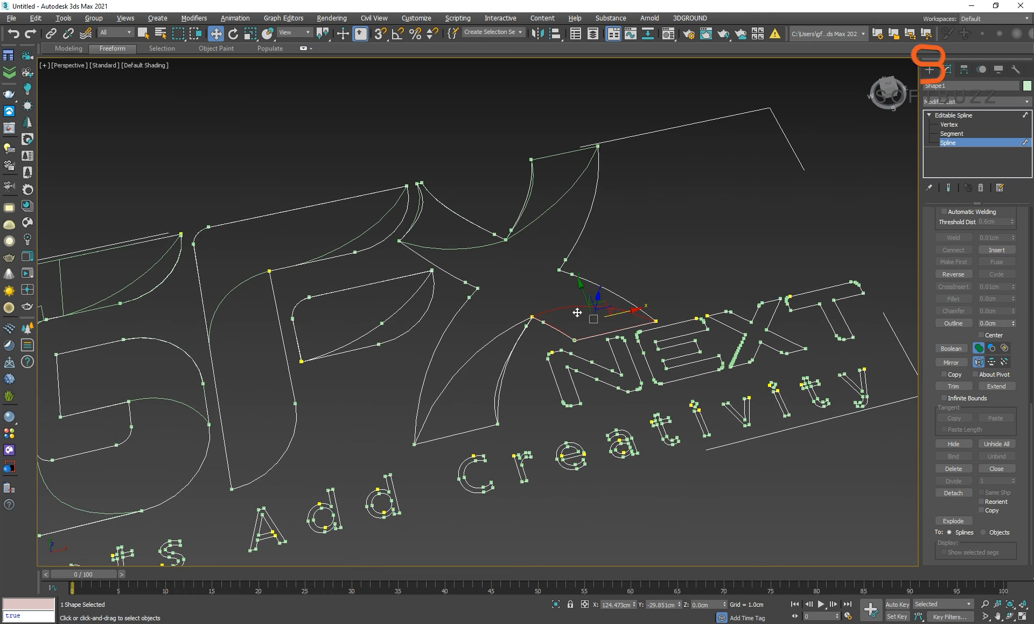
click(953, 493)
key(Return)
click(963, 493)
key(Return)
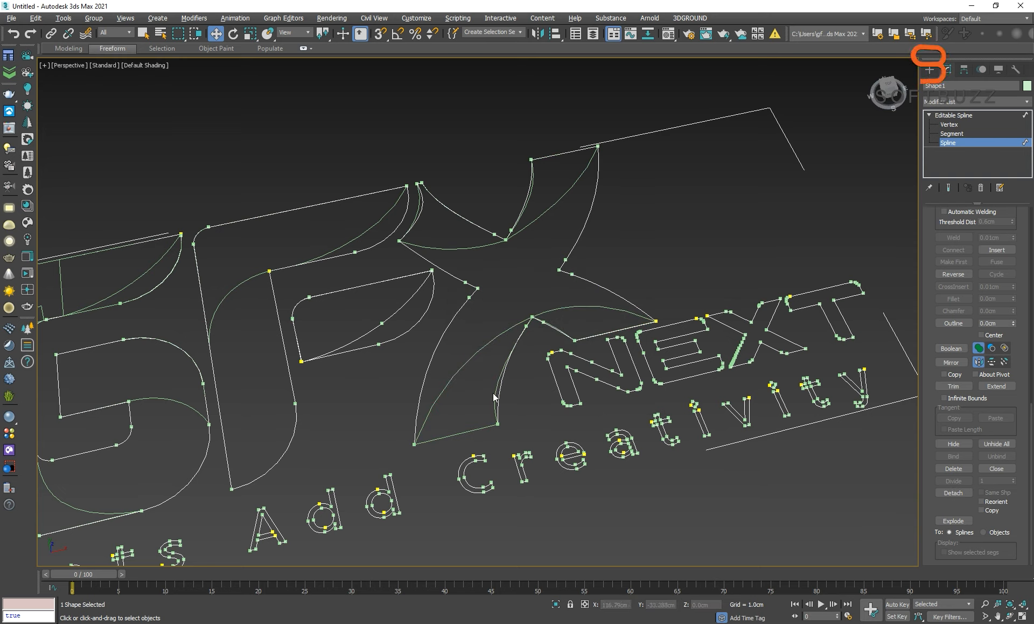
- Check the remaining outline of the X with a cancelled test move, exit spline editing, and deselect the logo shape
click(605, 336)
drag(551, 277, 498, 284)
right_click(498, 284)
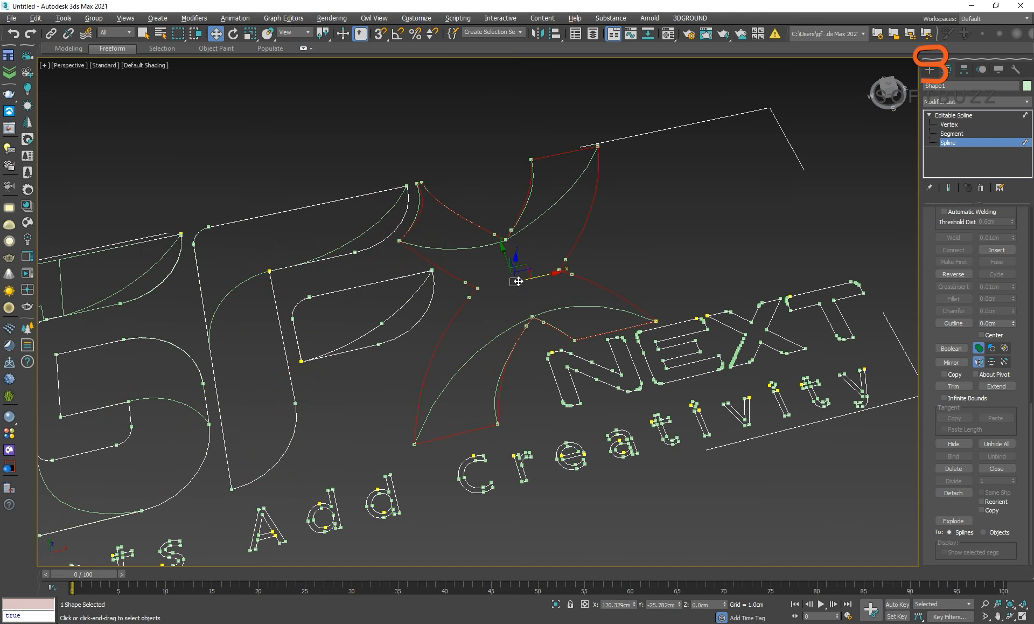
middle_drag(499, 284, 590, 226)
click(952, 115)
click(328, 241)
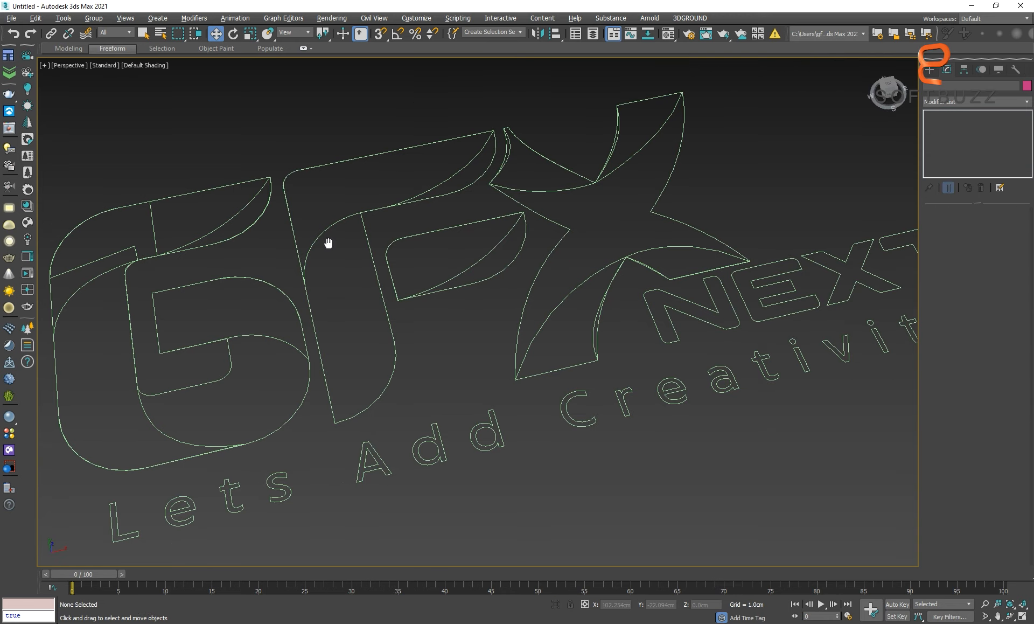
- Reopen spline editing on the main logo shape and show the lettering in the Top view
scroll(478, 398, down, 3)
click(477, 399)
middle_drag(665, 340, 558, 332)
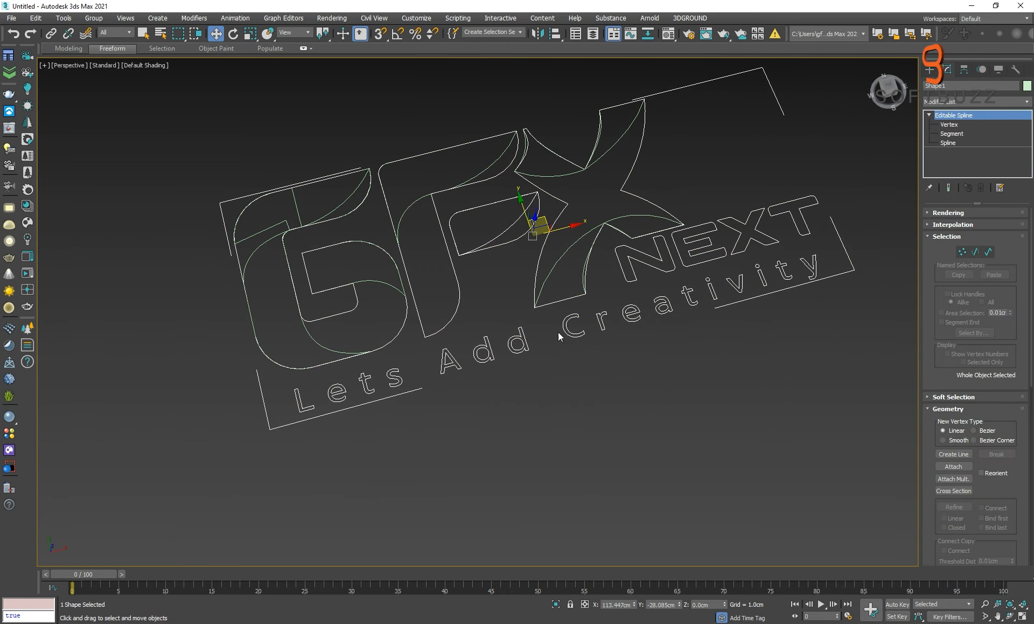
click(988, 252)
alt+middle_drag(705, 313, 698, 319)
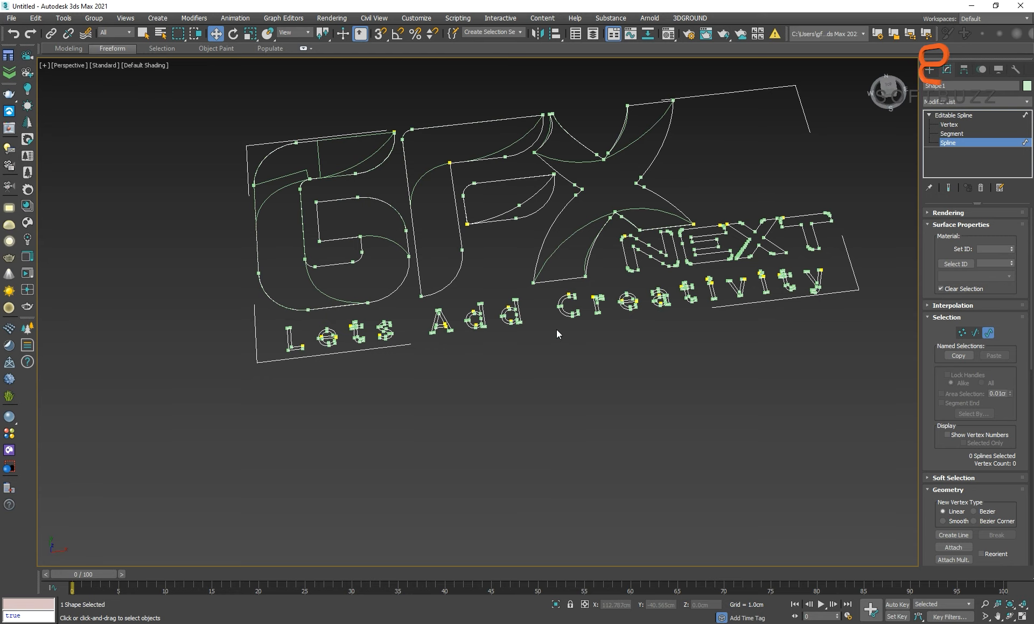
key(t)
scroll(675, 451, down, 4)
scroll(620, 350, up, 8)
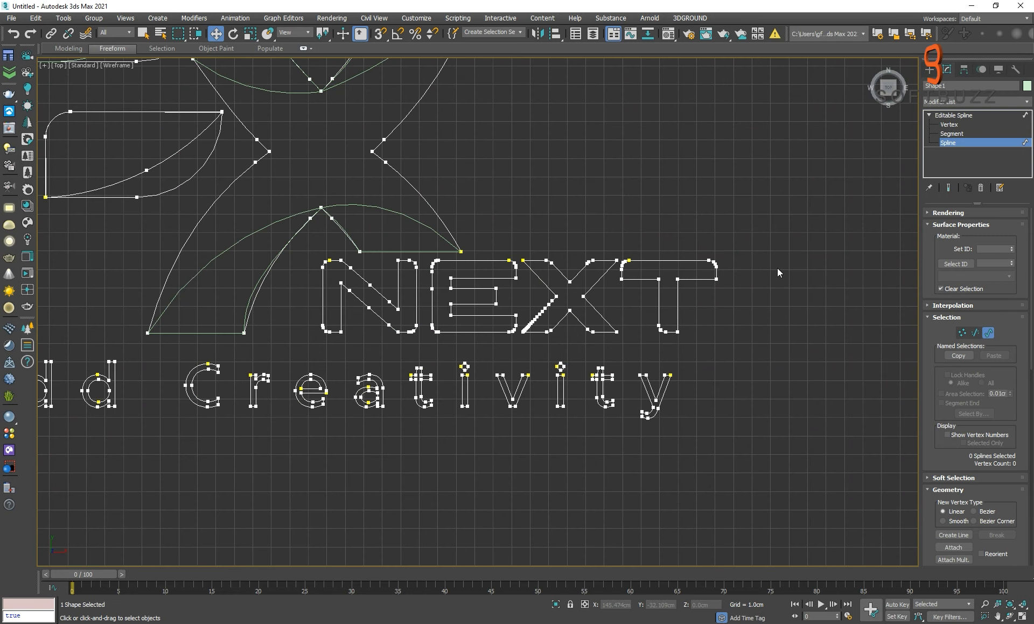
- Detach the four letter splines of the word NEXT together as one shape
drag(414, 340, 423, 340)
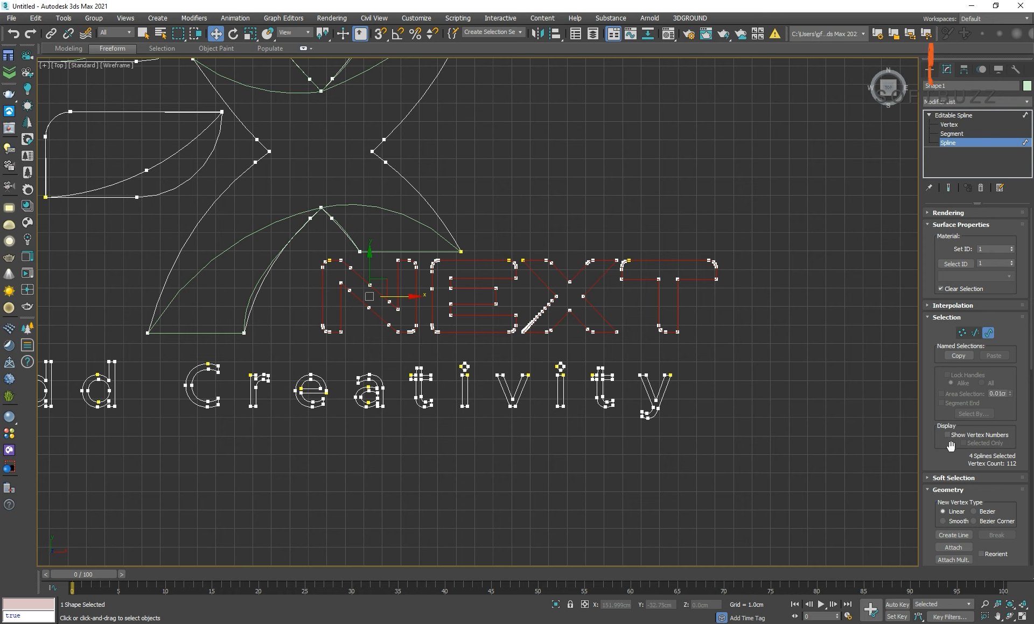
scroll(950, 445, down, 6)
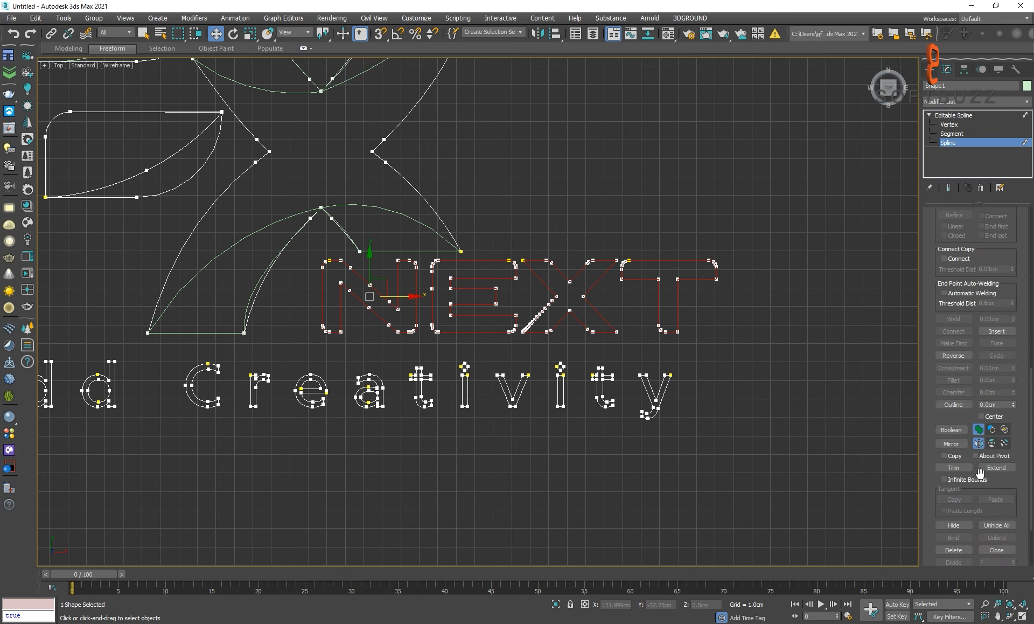
scroll(981, 473, down, 2)
click(956, 511)
key(Return)
- Detach all splines of the "Lets Add Creativity" tagline as one shape and exit spline editing
middle_drag(536, 377, 577, 328)
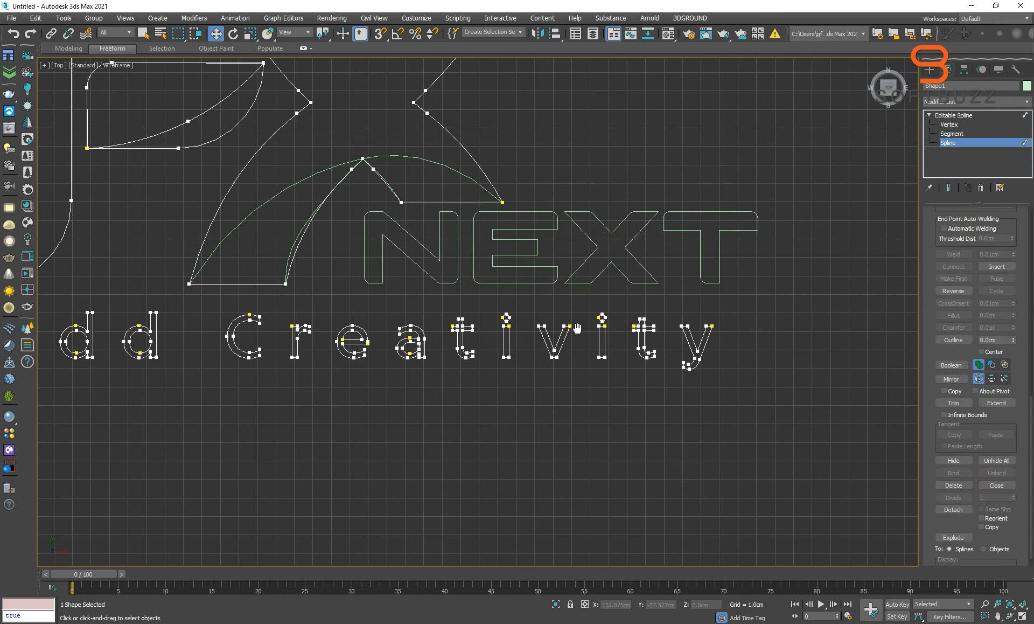
scroll(577, 328, down, 2)
drag(718, 396, 264, 315)
middle_drag(264, 318, 466, 301)
scroll(466, 302, down, 2)
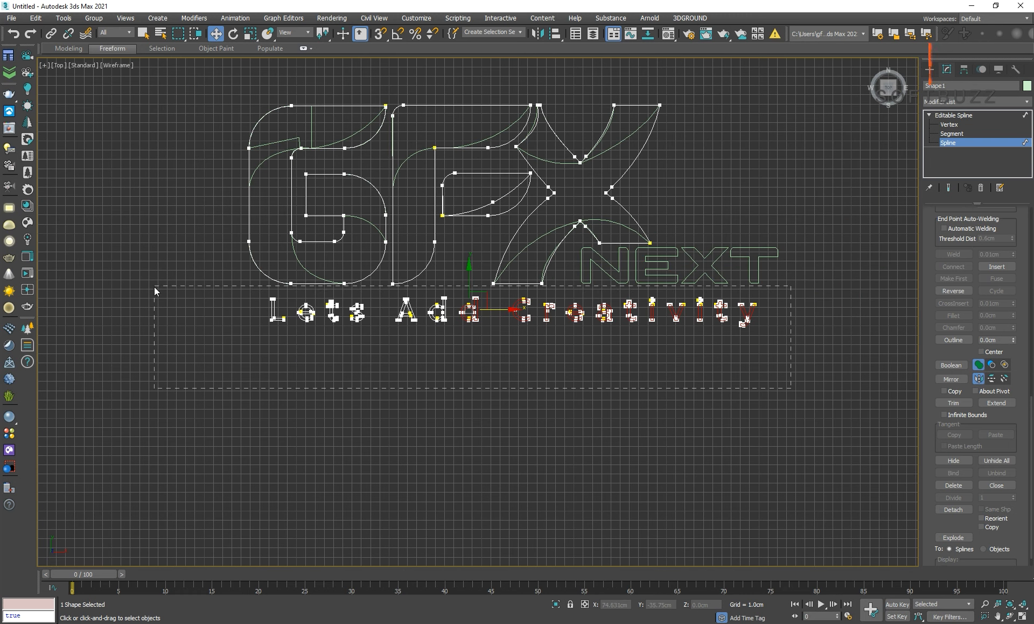
drag(155, 291, 142, 299)
click(953, 509)
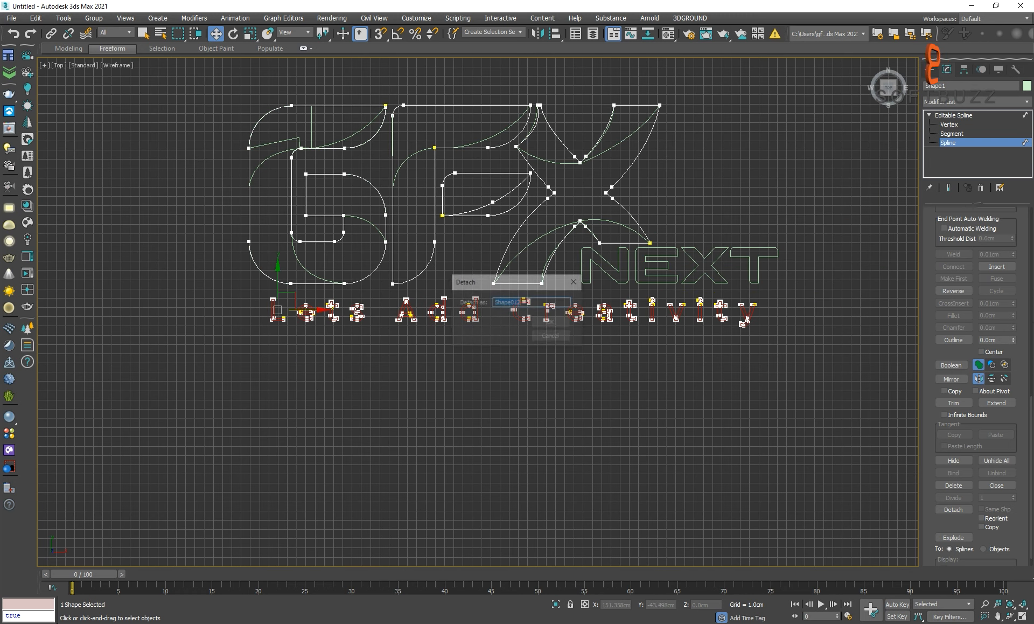
key(Return)
click(957, 116)
click(815, 210)
click(687, 317)
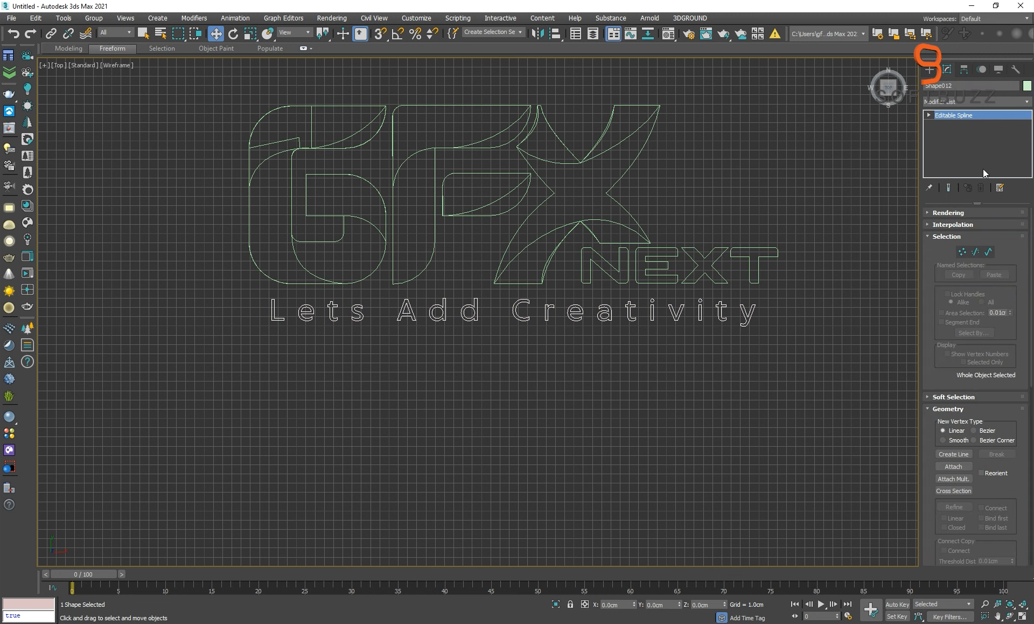
- Center the pivots of all the logo shapes on their own objects, and clear the selection
drag(833, 350, 144, 96)
click(964, 69)
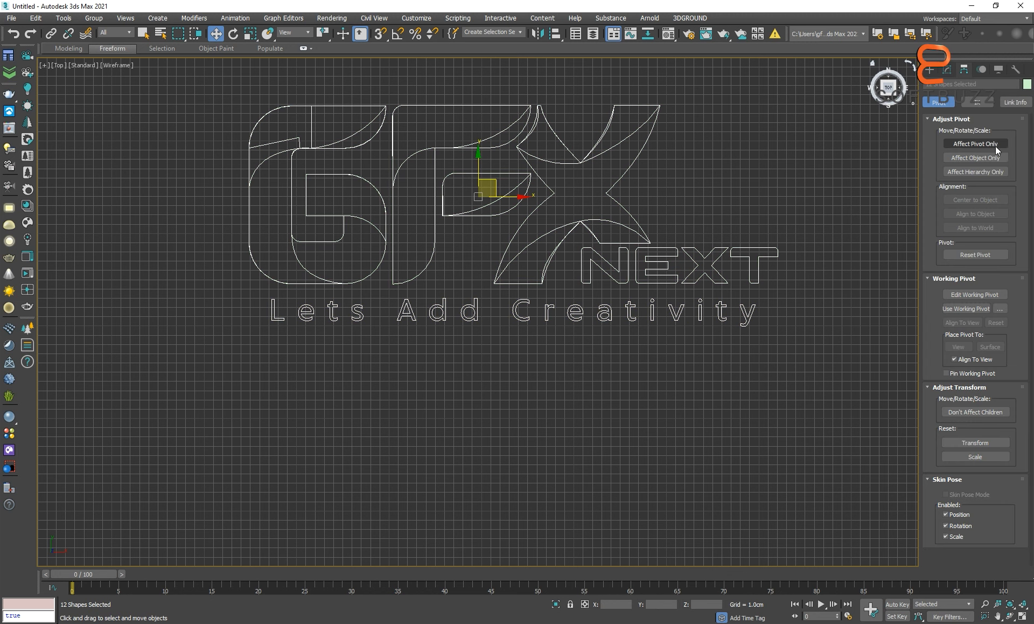
click(975, 144)
click(930, 70)
click(591, 348)
- Apply an Extrude modifier with an amount of 1.0 cm to the "Lets Add Creativity" tagline, working in the Perspective view
click(582, 312)
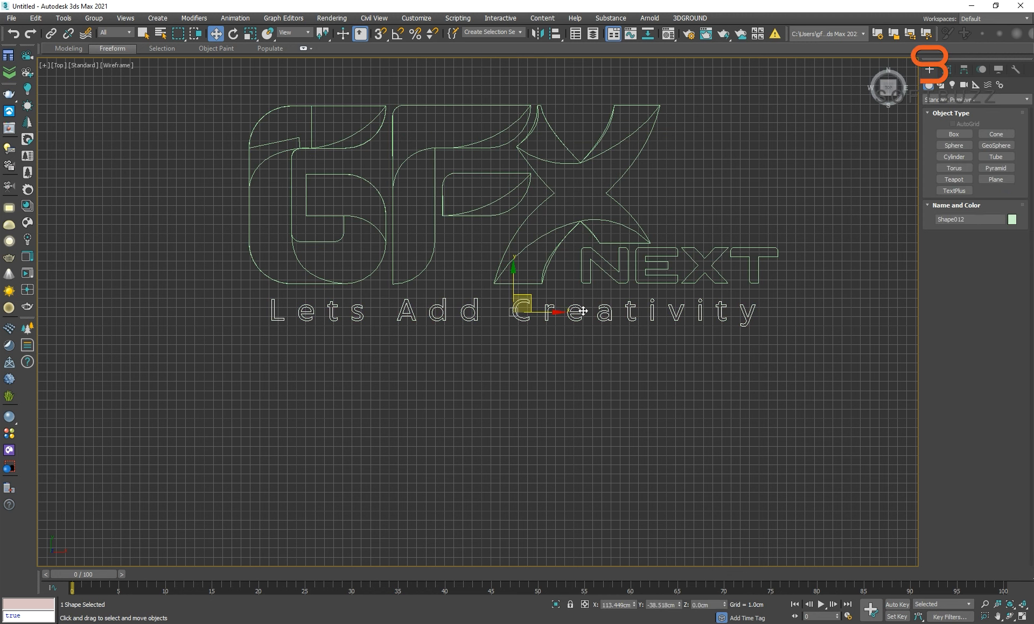
key(p)
middle_drag(504, 280, 475, 307)
click(947, 69)
click(975, 101)
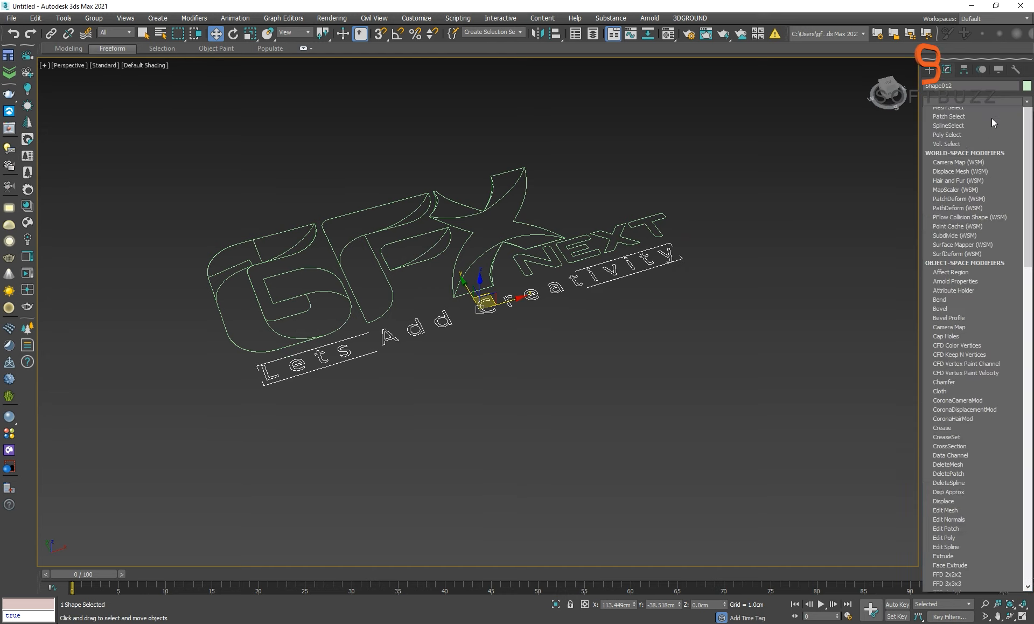
click(968, 151)
scroll(505, 356, up, 3)
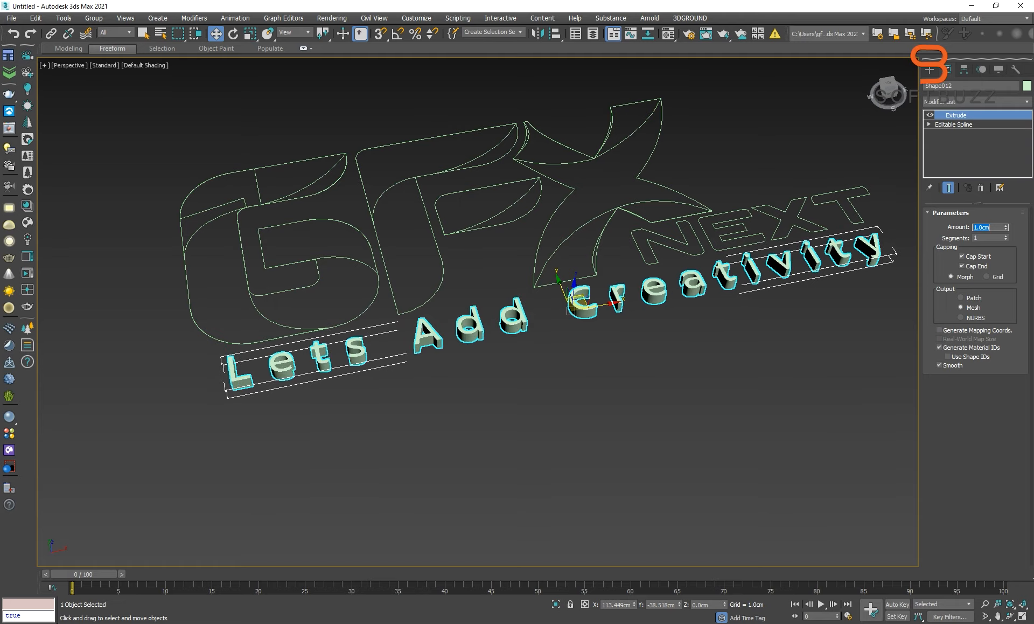
- Apply an Extrude modifier with an amount of 1.0 cm to the NEXT lettering and clear the selection
click(803, 304)
alt+middle_drag(802, 304, 624, 218)
click(623, 216)
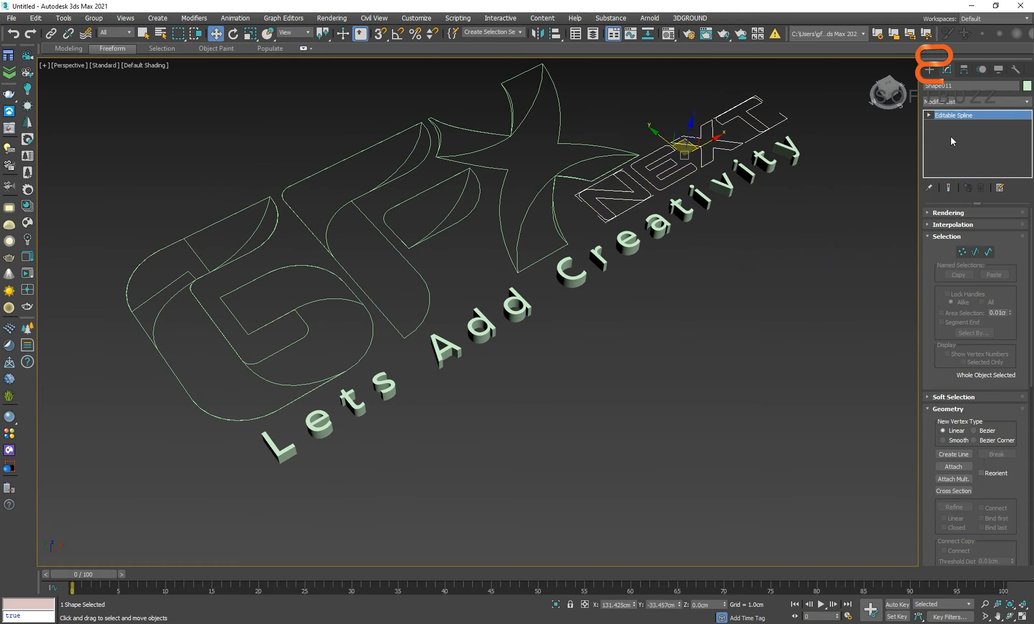
click(1026, 102)
key(e)
click(964, 156)
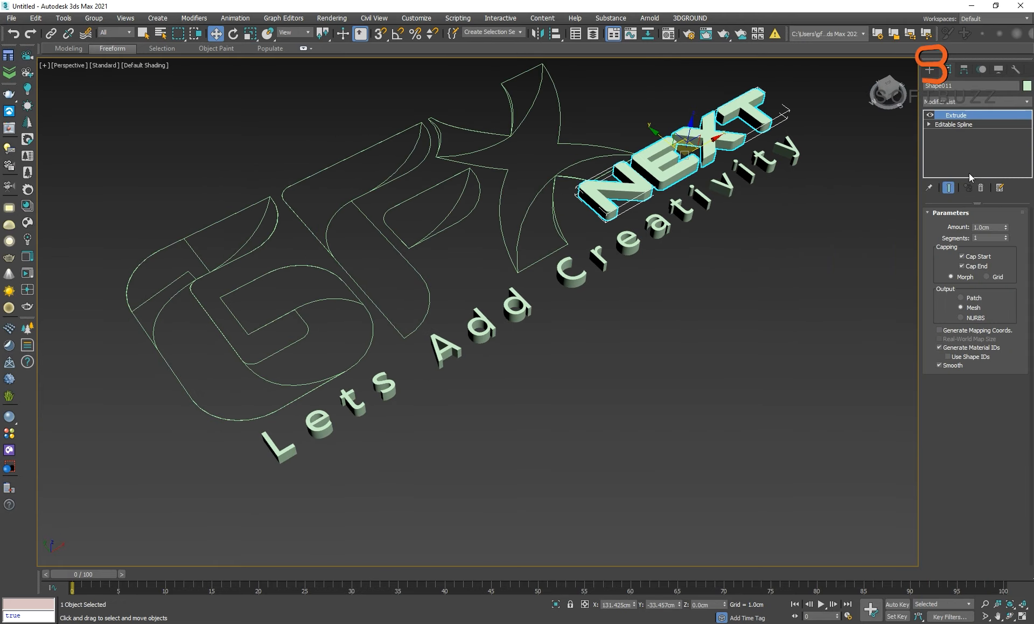
click(767, 274)
- Try moving the combined GFX outline shape aside, and undo the move
alt+middle_drag(766, 270, 469, 306)
click(485, 273)
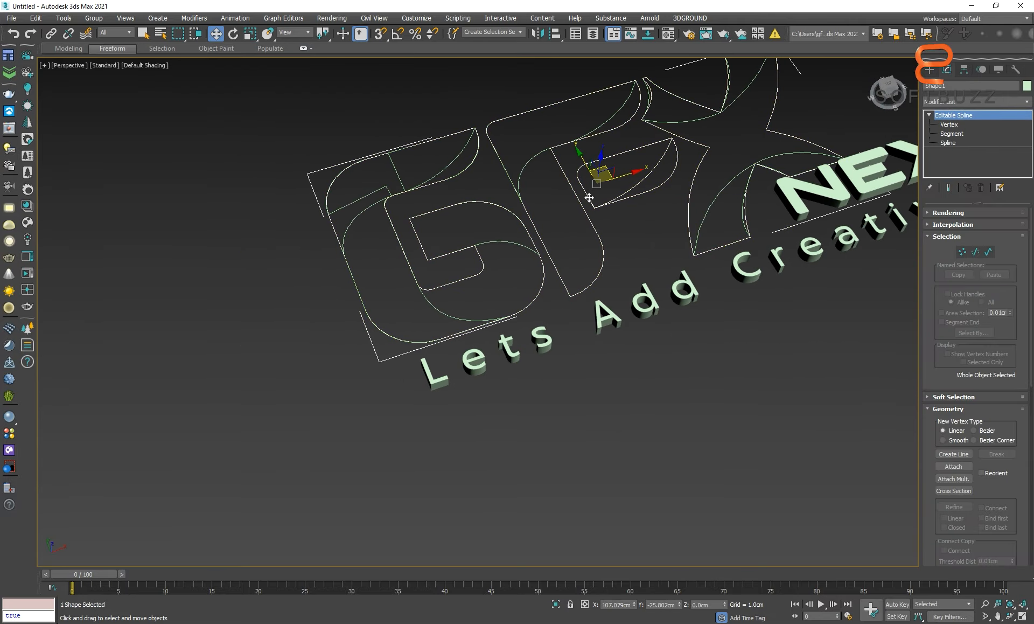
drag(620, 178, 194, 275)
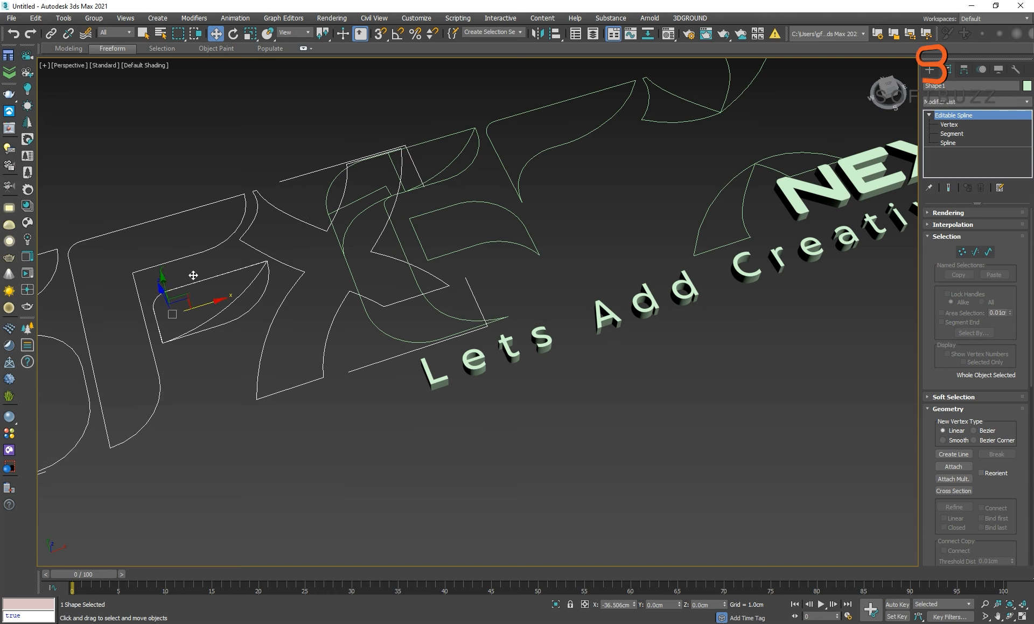
key(ctrl+z)
- Detach the outer outline spline of the letter G as its own shape, exit spline editing and select the detached outline
key(3)
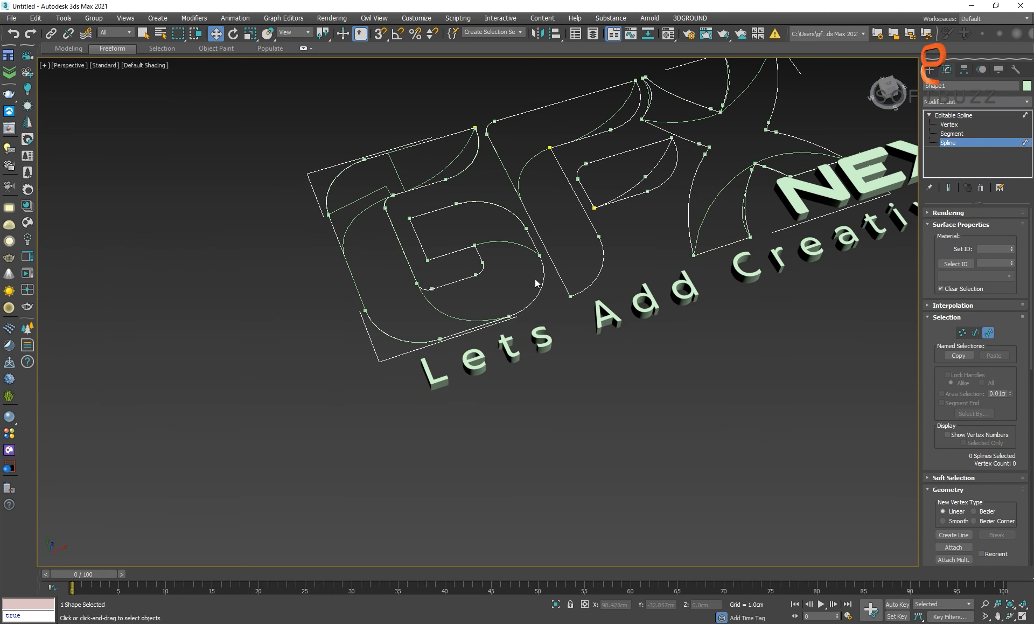
click(547, 287)
drag(466, 226, 240, 273)
key(ctrl+z)
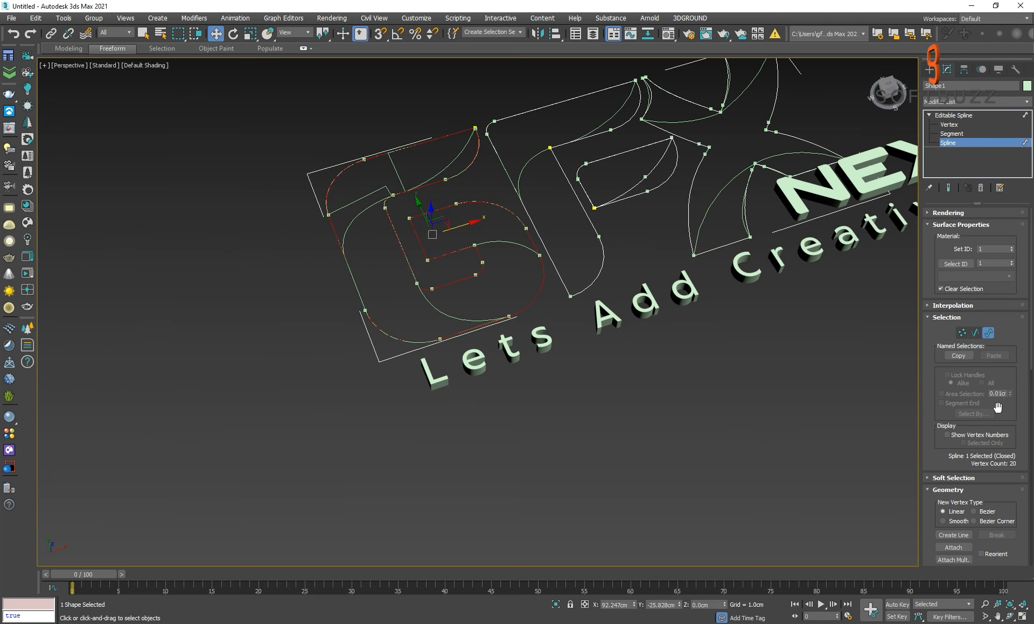
scroll(943, 431, down, 6)
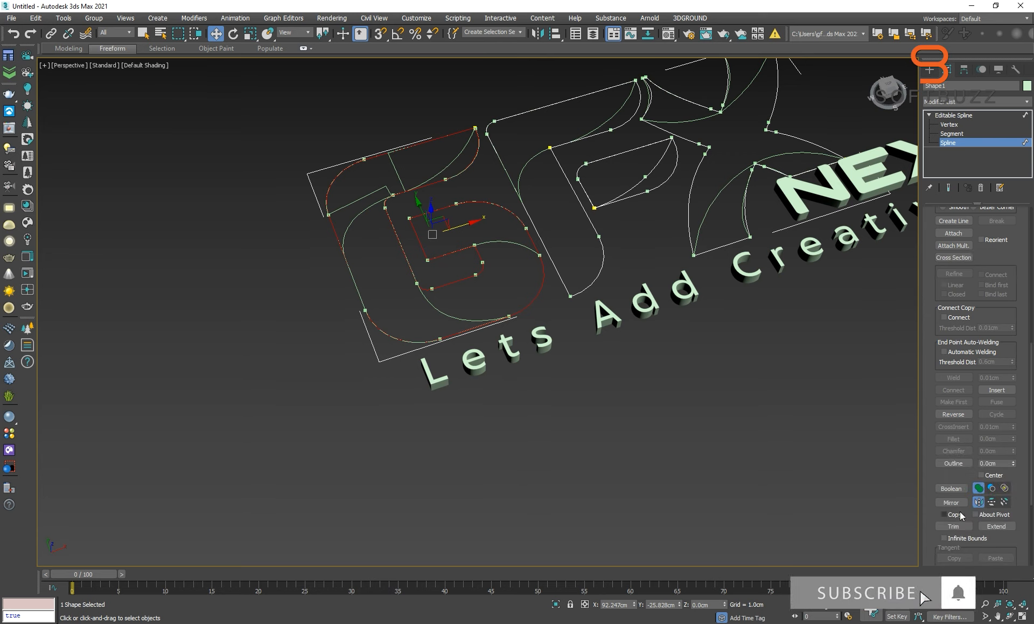
scroll(973, 510, down, 3)
click(964, 553)
key(Return)
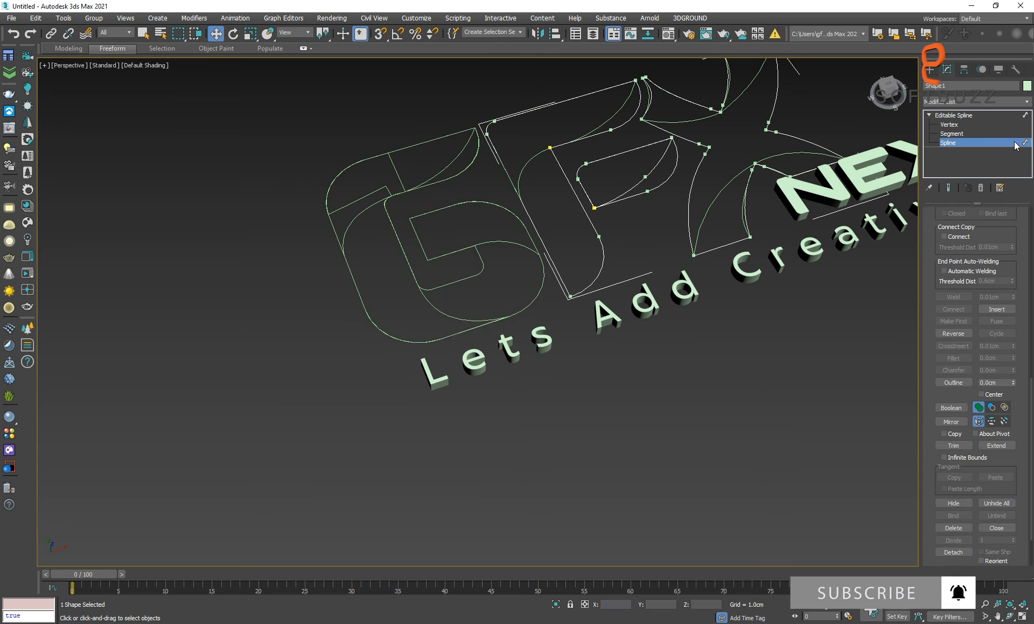
click(1015, 144)
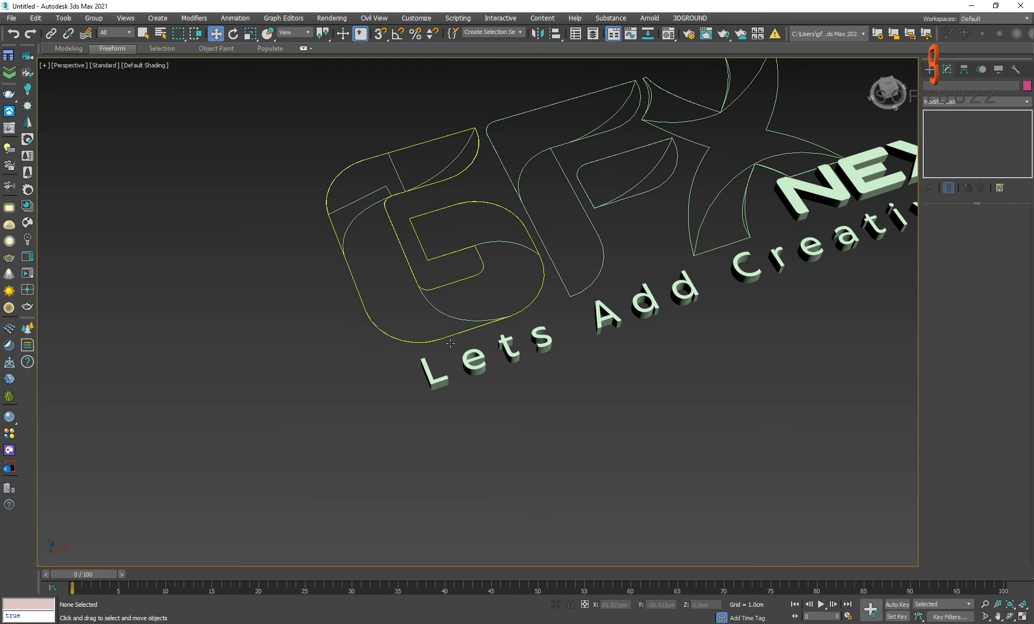
click(448, 338)
- Detach the selected "Lets Add Creativity" tagline splines as one shape and exit spline editing
scroll(455, 227, down, 5)
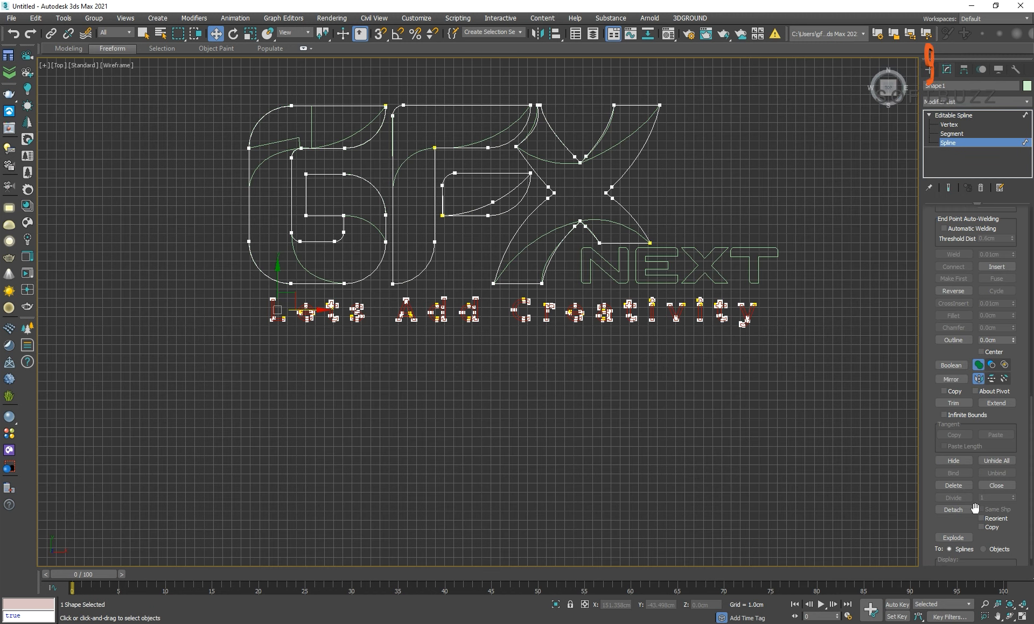
key(Return)
click(961, 116)
click(685, 338)
click(687, 318)
- Center the pivots of all logo shapes on their own objects, and clear the selection
key(ctrl+a)
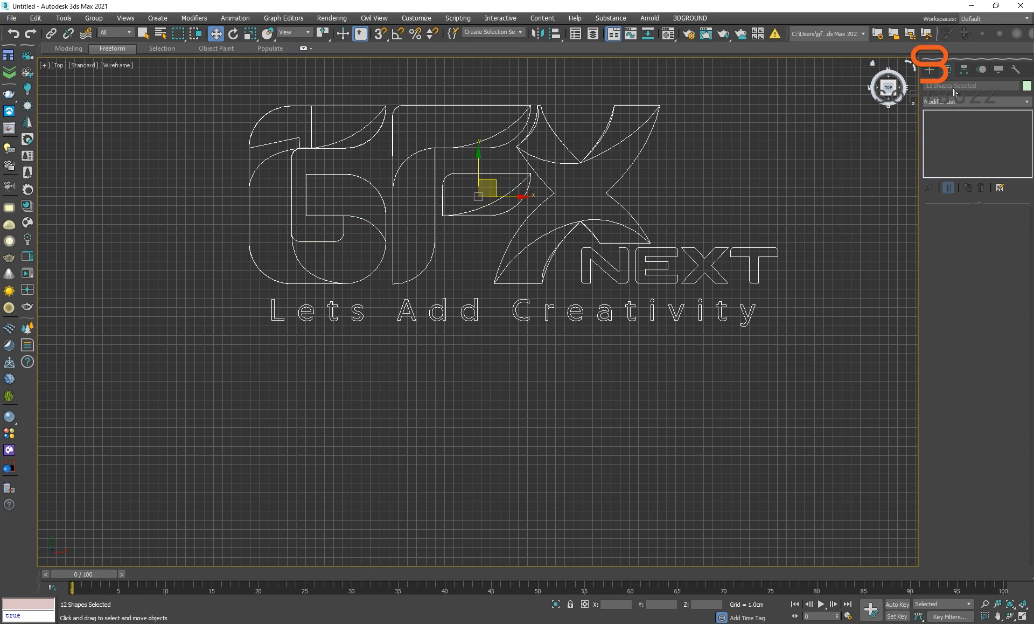
click(964, 69)
click(975, 144)
click(930, 70)
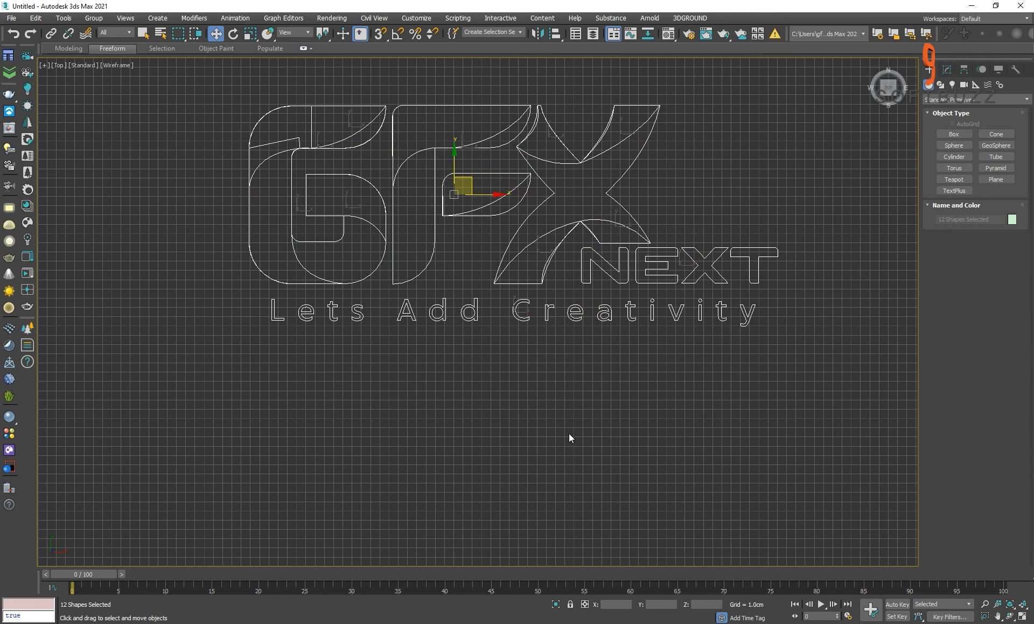
click(568, 433)
- Show the logo in the Perspective view and add an Extrude modifier to the "Lets Add Creativity" tagline
click(582, 310)
key(p)
key(z)
alt+middle_drag(439, 364, 471, 307)
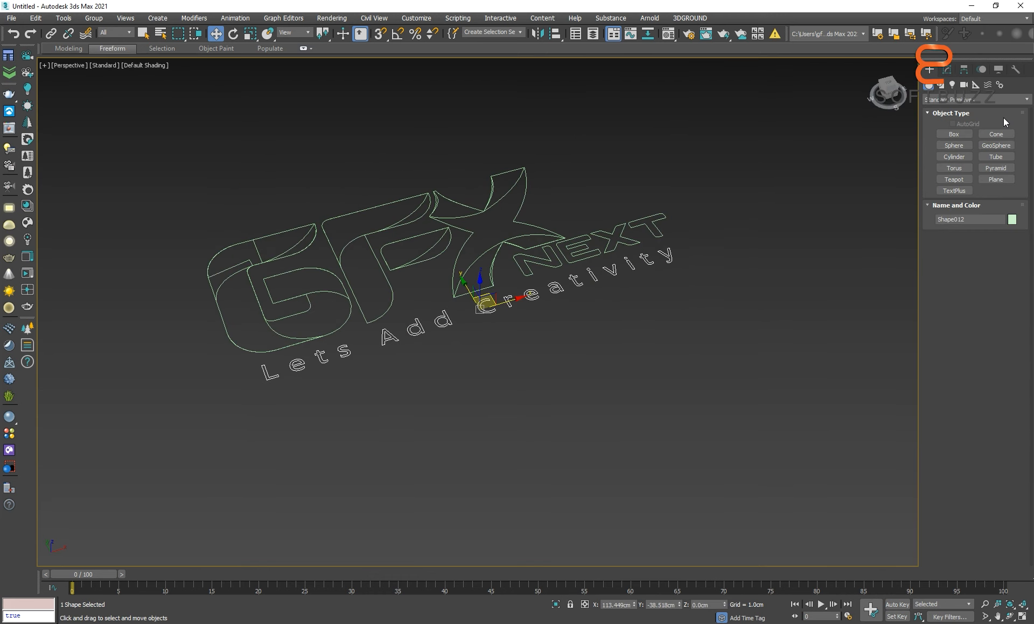
click(946, 70)
click(975, 101)
click(965, 157)
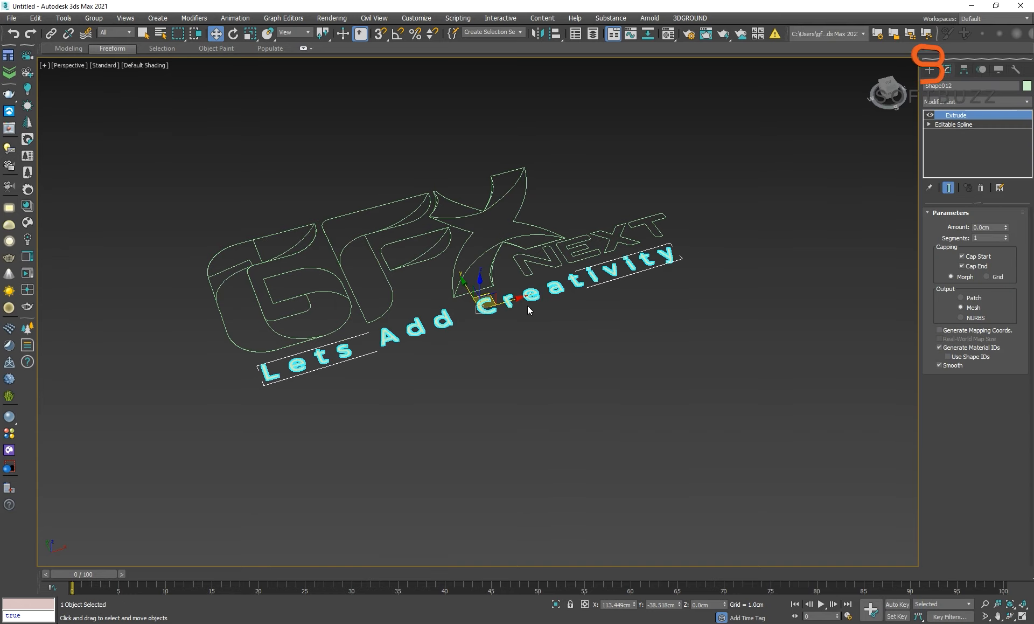
alt+middle_drag(527, 306, 497, 358)
scroll(497, 358, up, 3)
- Add the Extrude modifier to the tagline shape again and set its amount to 1.0 cm
click(986, 101)
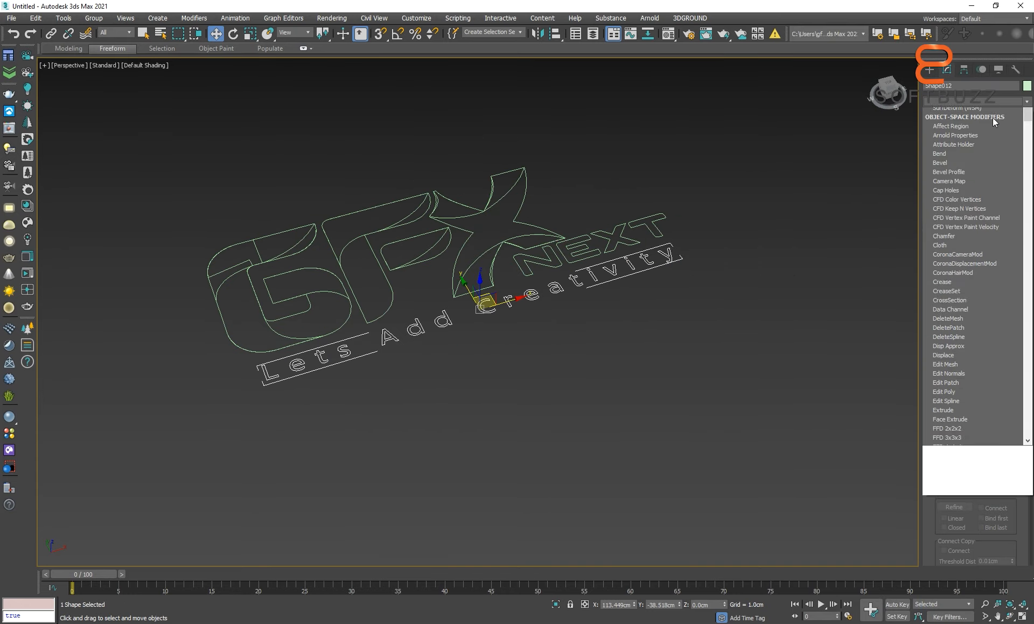
key(e)
click(969, 158)
middle_drag(529, 308, 595, 326)
scroll(502, 357, up, 3)
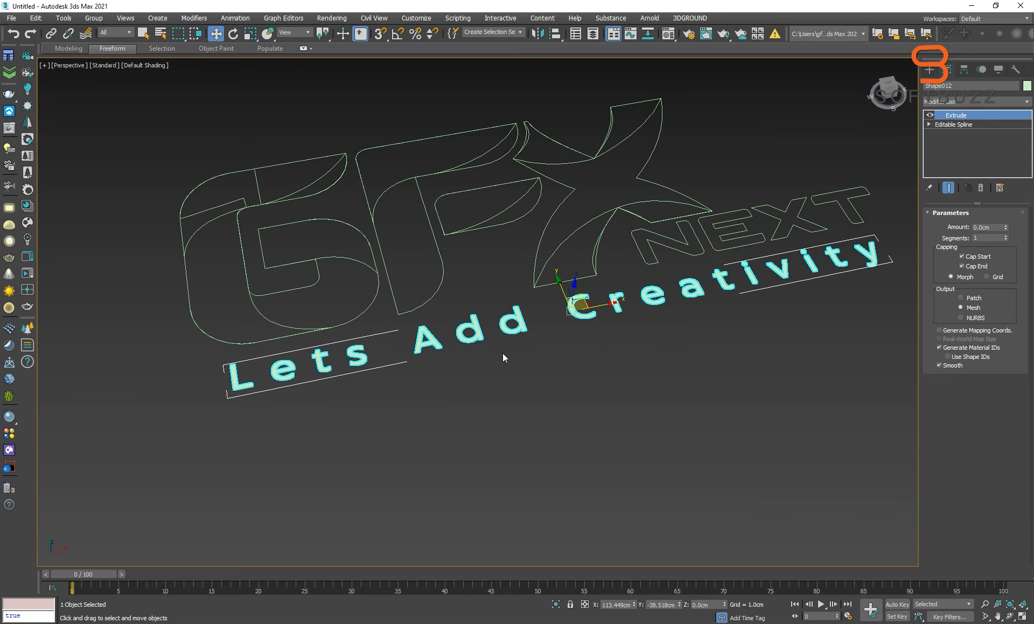
text(5)
key(Return)
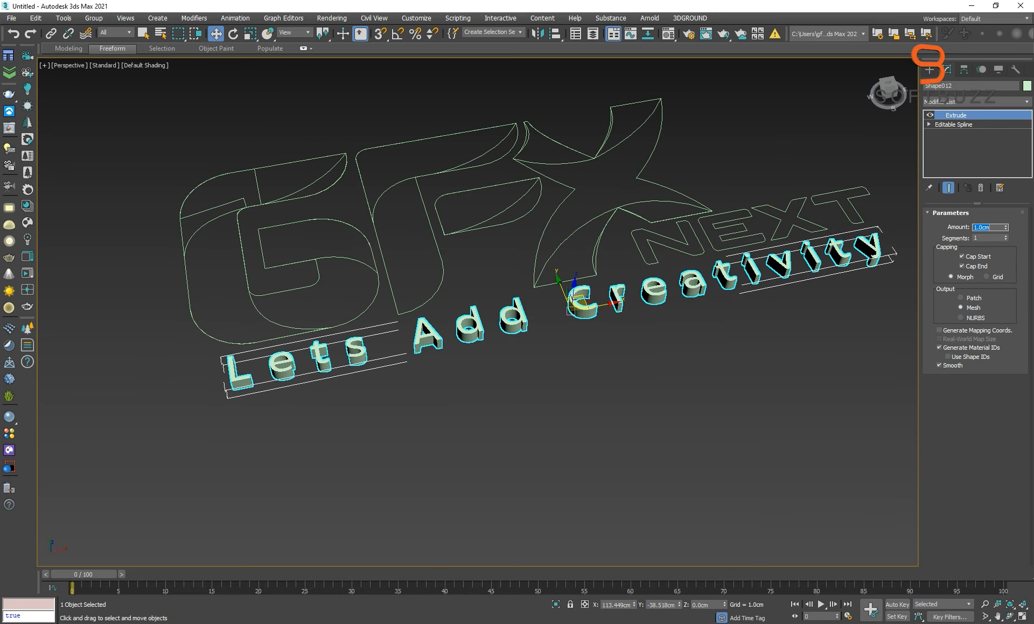
- Extrude the NEXT lettering by 1.0 cm with the Extrude modifier and clear the selection
click(819, 291)
alt+middle_drag(541, 248, 594, 234)
click(608, 216)
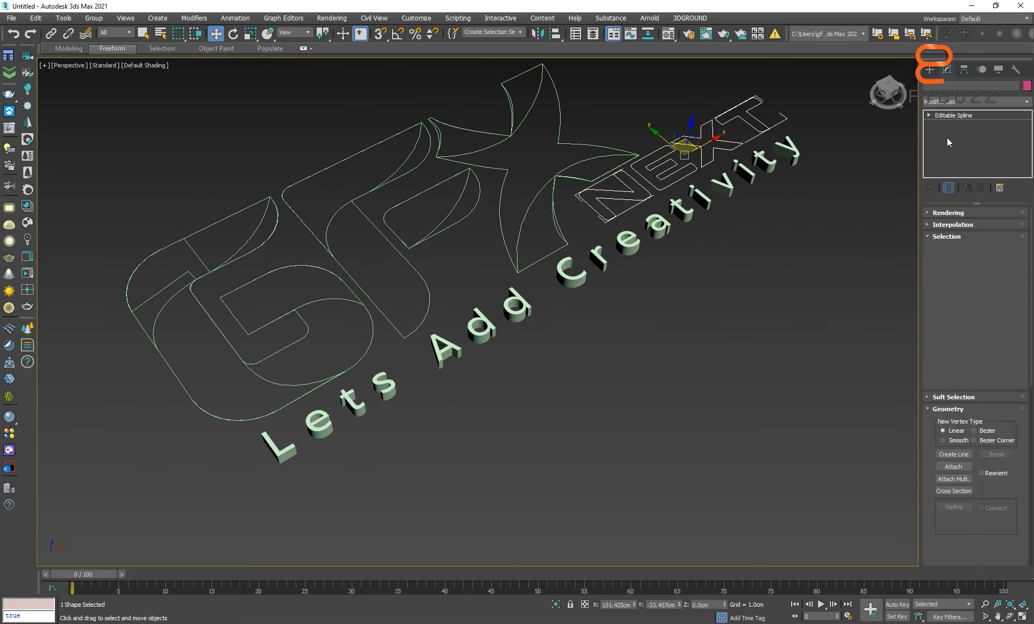
click(986, 102)
key(e)
click(943, 159)
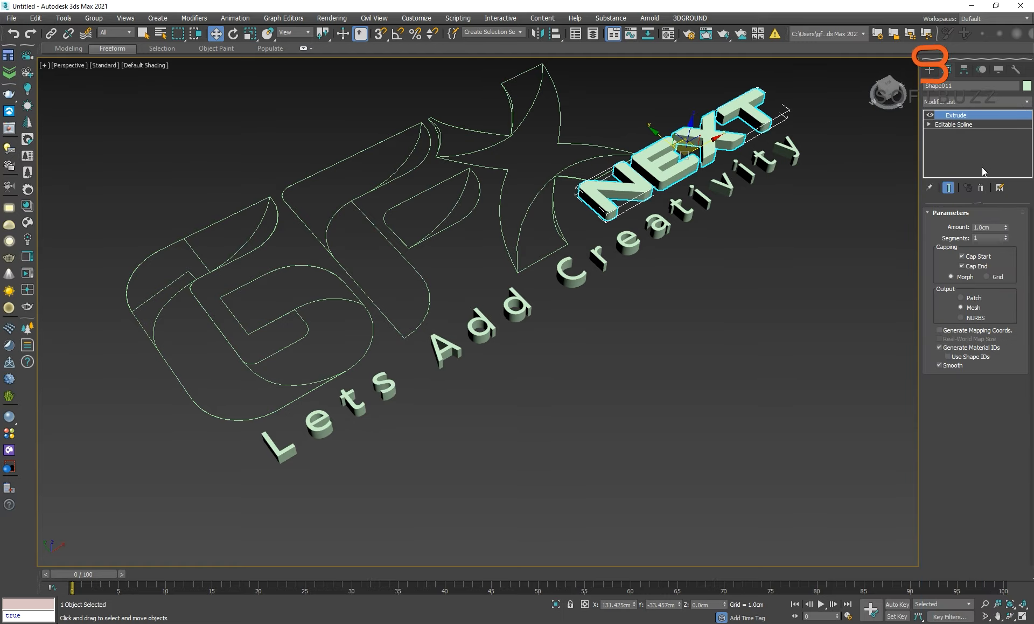
click(765, 272)
- Try shifting the remaining combined GFX outline shape away from the logo, and undo the move
alt+middle_drag(766, 272, 473, 318)
click(486, 276)
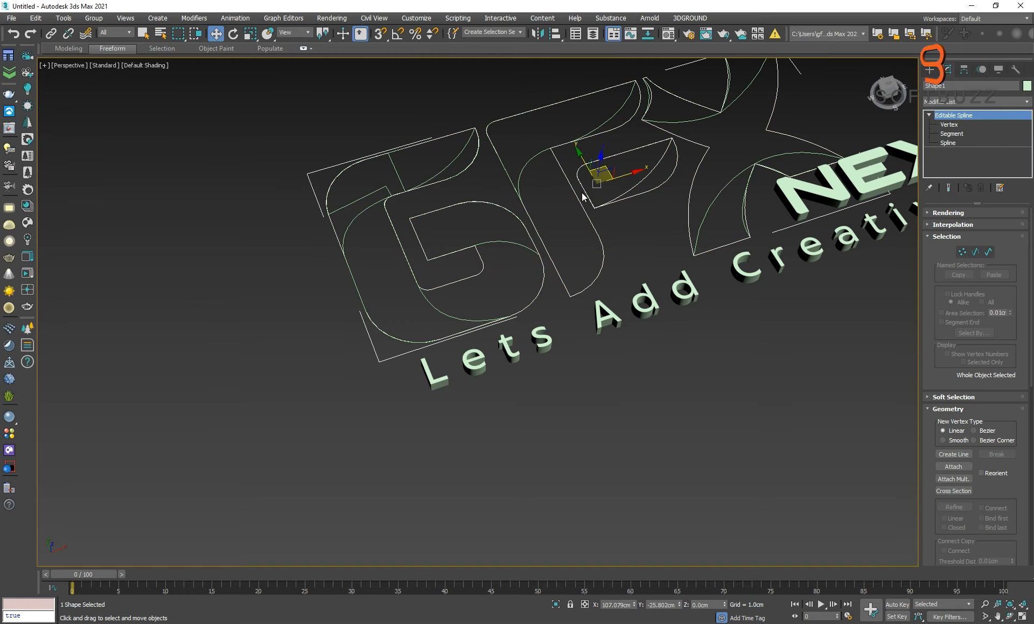
drag(609, 175, 194, 275)
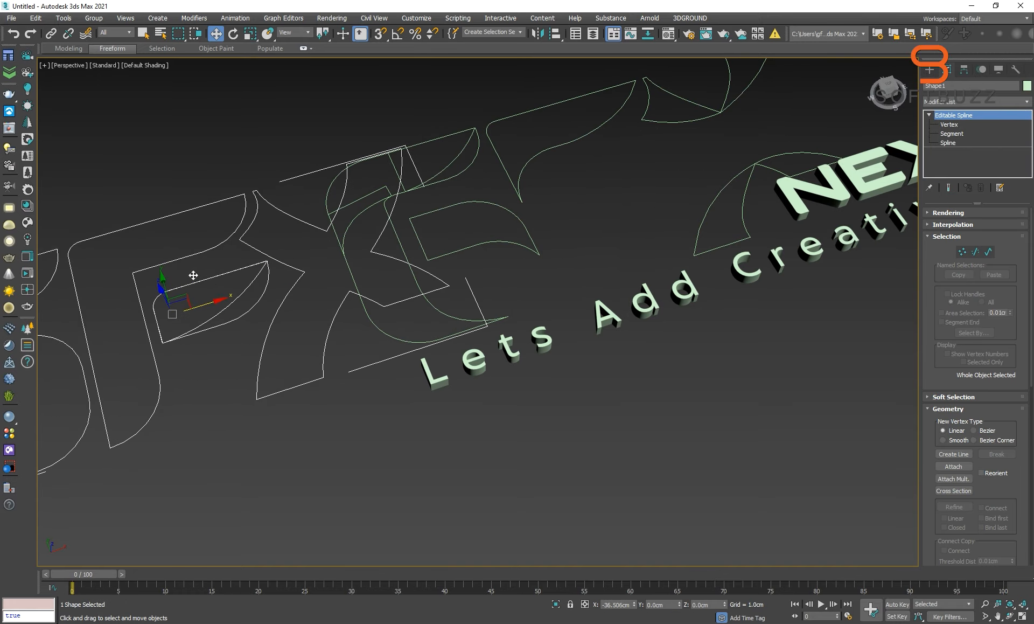
key(ctrl+z)
- Detach the outer outline spline of the letter G from the combined GFX shape, exit spline editing and clear the selection
click(988, 252)
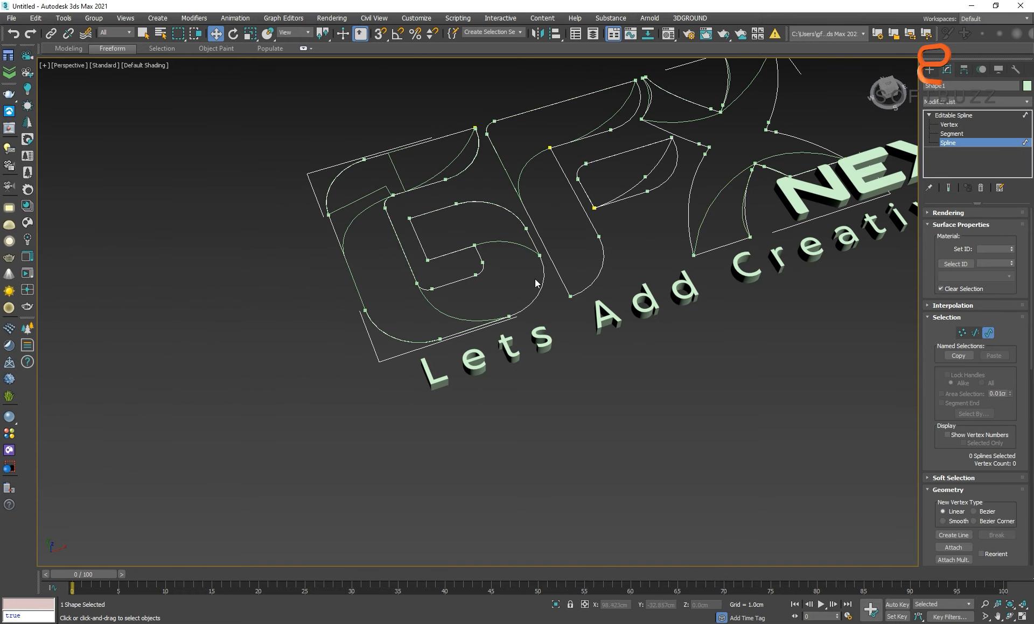
click(540, 295)
drag(455, 221, 253, 269)
right_click(253, 269)
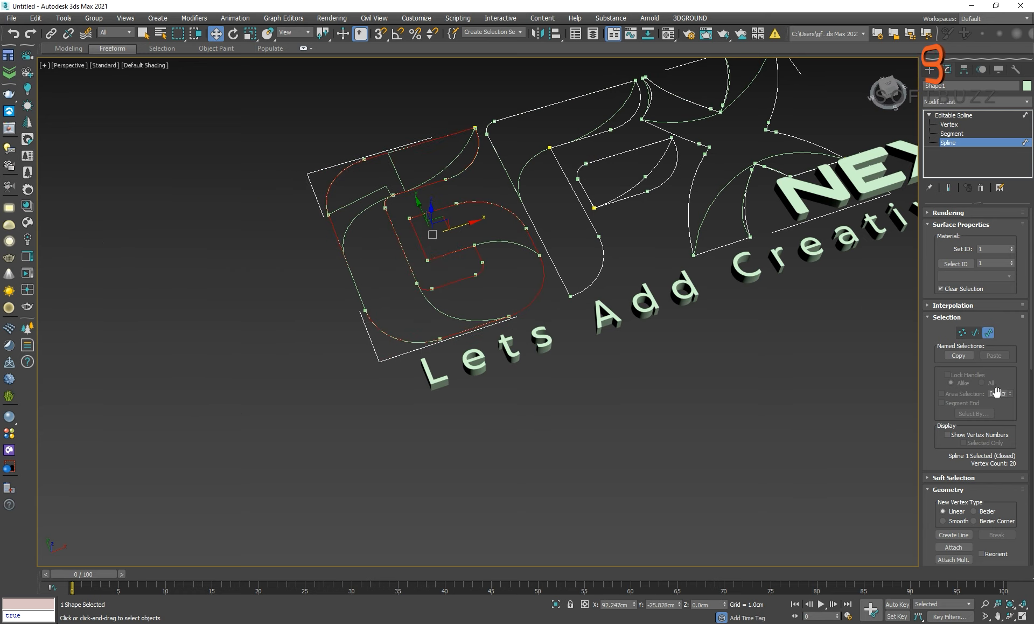
scroll(944, 435, down, 10)
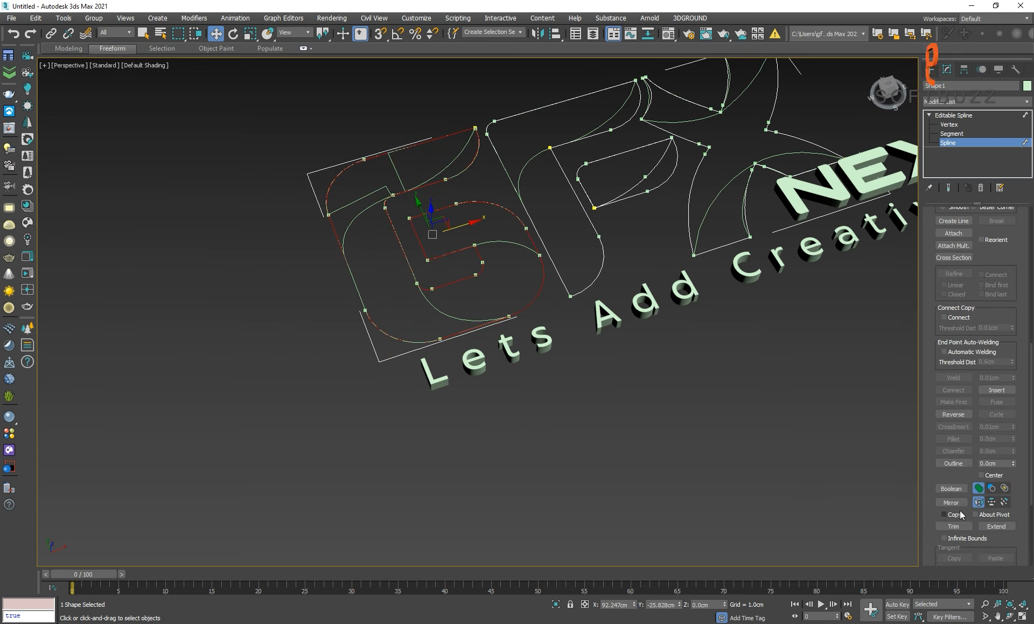
scroll(971, 511, down, 3)
click(962, 552)
key(Return)
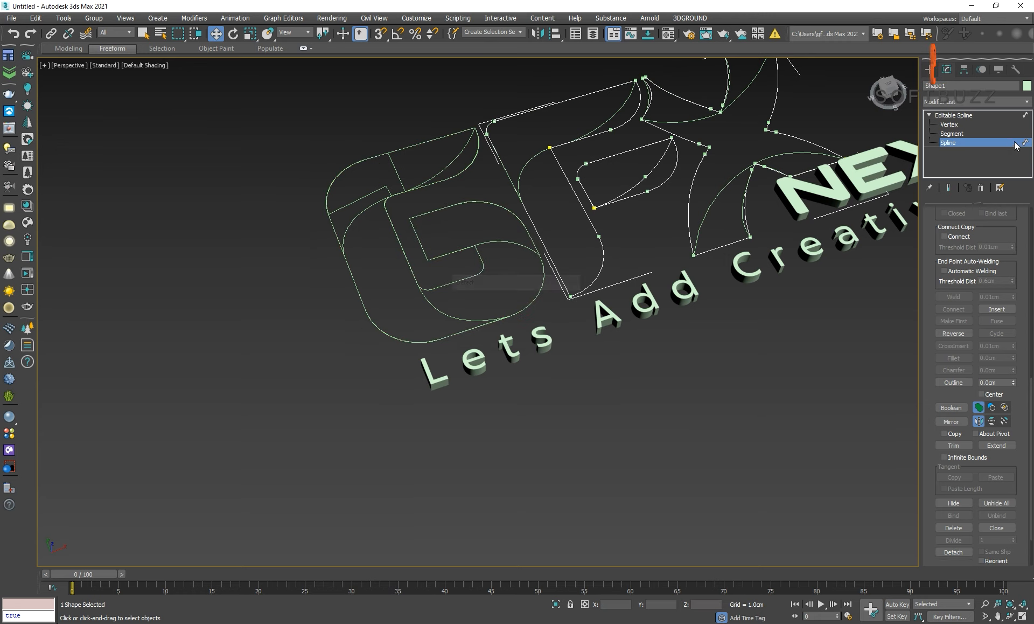
click(1016, 145)
click(754, 318)
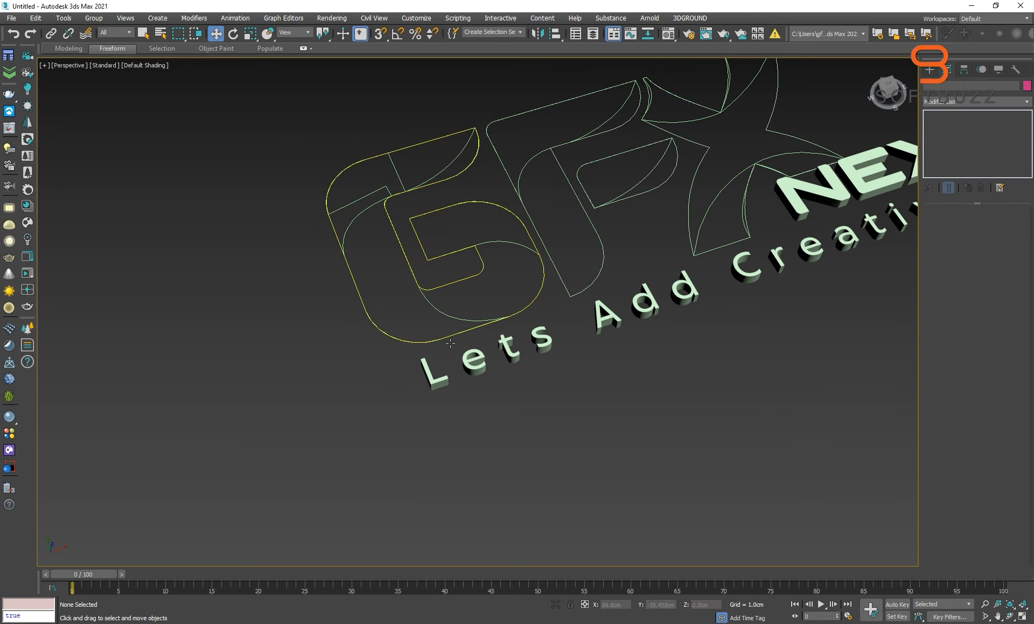
- Select all logo objects, center their pivots on their own objects, and clear the selection
click(450, 343)
scroll(499, 225, down, 4)
drag(738, 371, 348, 104)
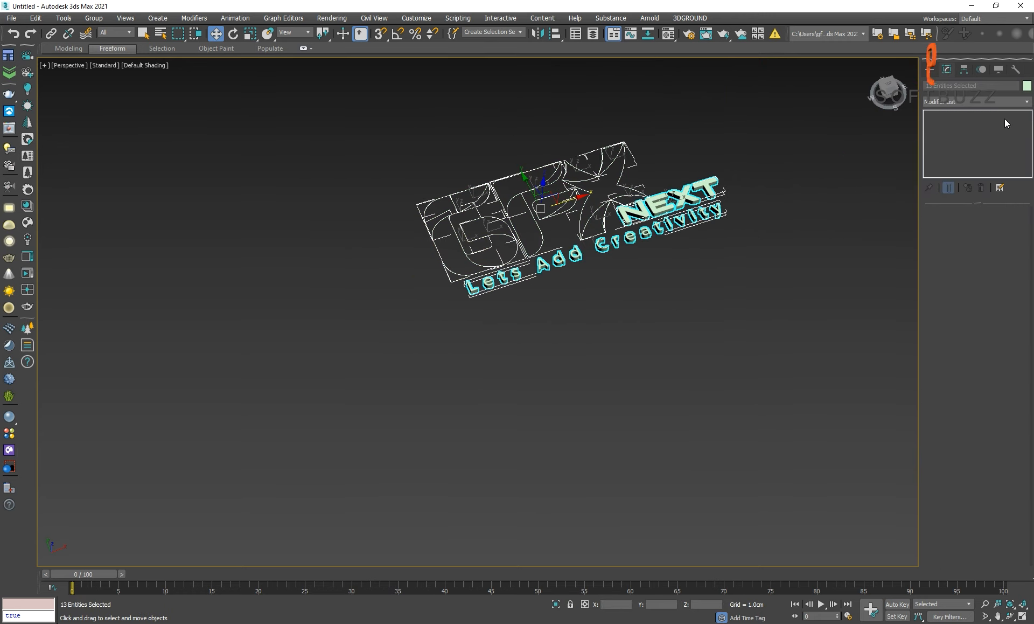
click(964, 72)
click(980, 141)
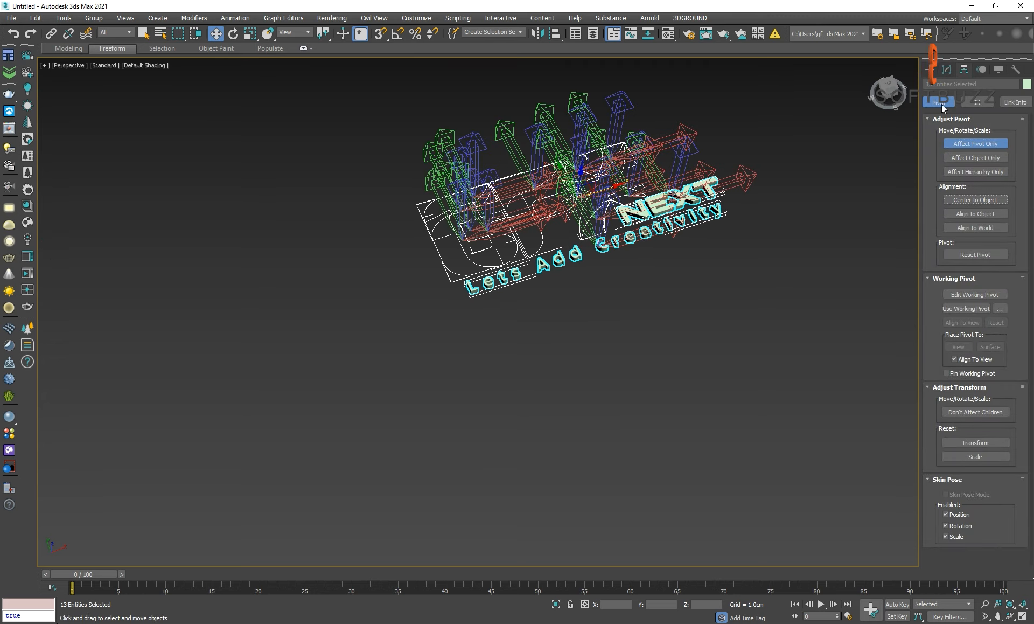
click(930, 70)
click(787, 309)
- Apply an Extrude modifier to the detached outer outline of the letter G
scroll(525, 280, up, 5)
middle_drag(563, 226, 586, 294)
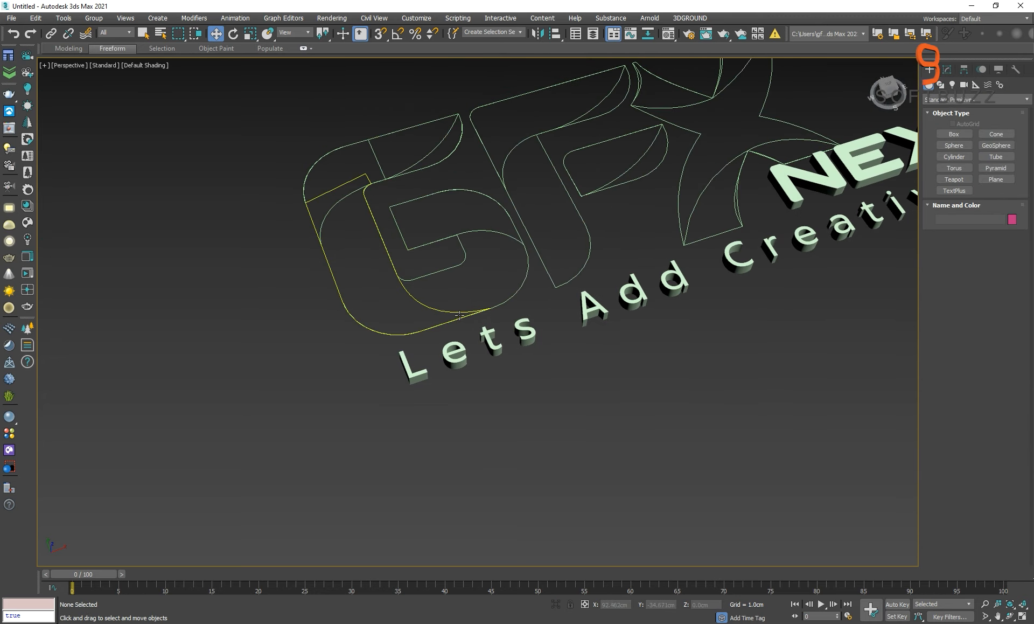
click(435, 310)
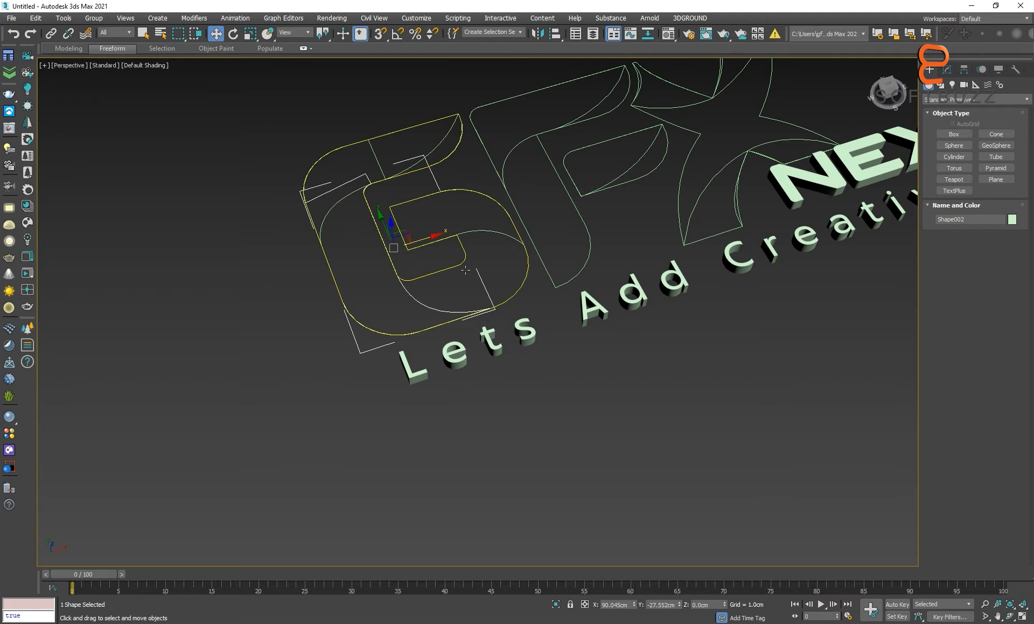
click(946, 69)
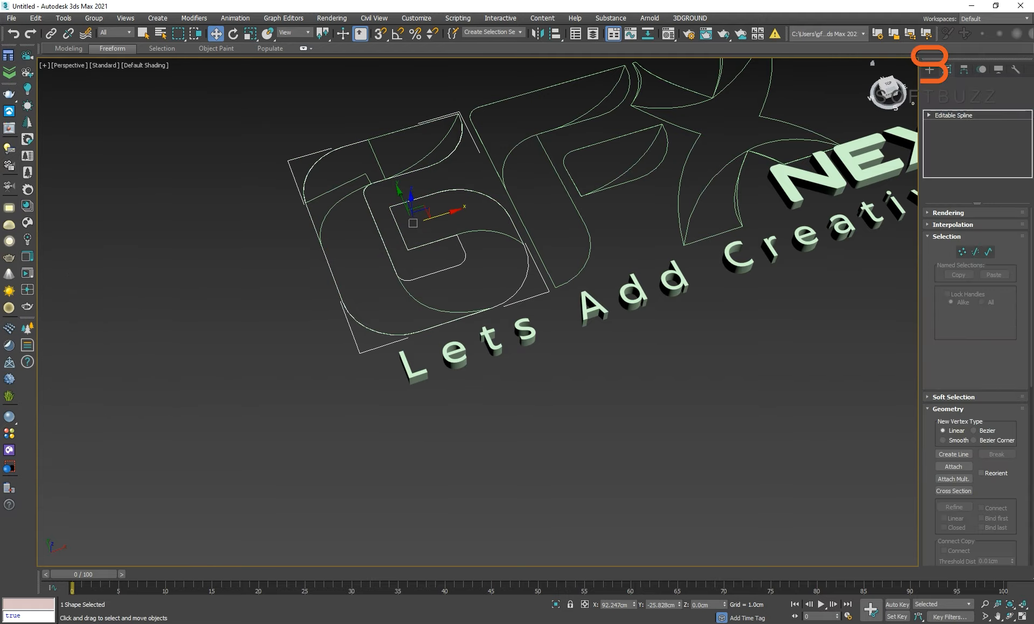
click(1028, 104)
key(e)
click(956, 159)
middle_drag(506, 251, 538, 280)
- Switch to wireframe display, extrude the curved inner shape in the upper part of the G by 1.5 cm, and clear the selection
key(F3)
click(383, 243)
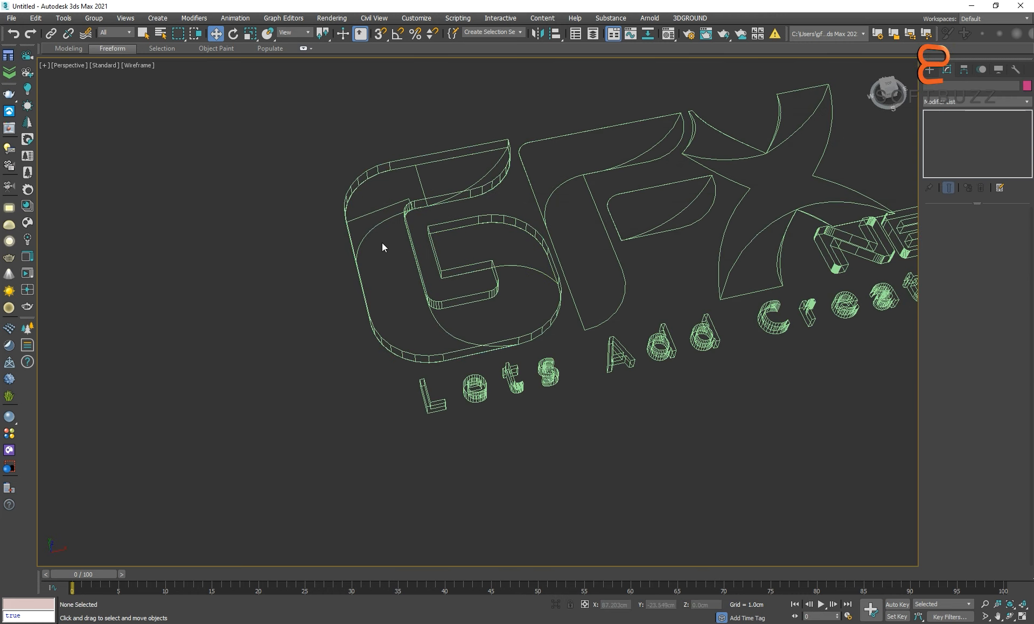
click(377, 234)
click(378, 234)
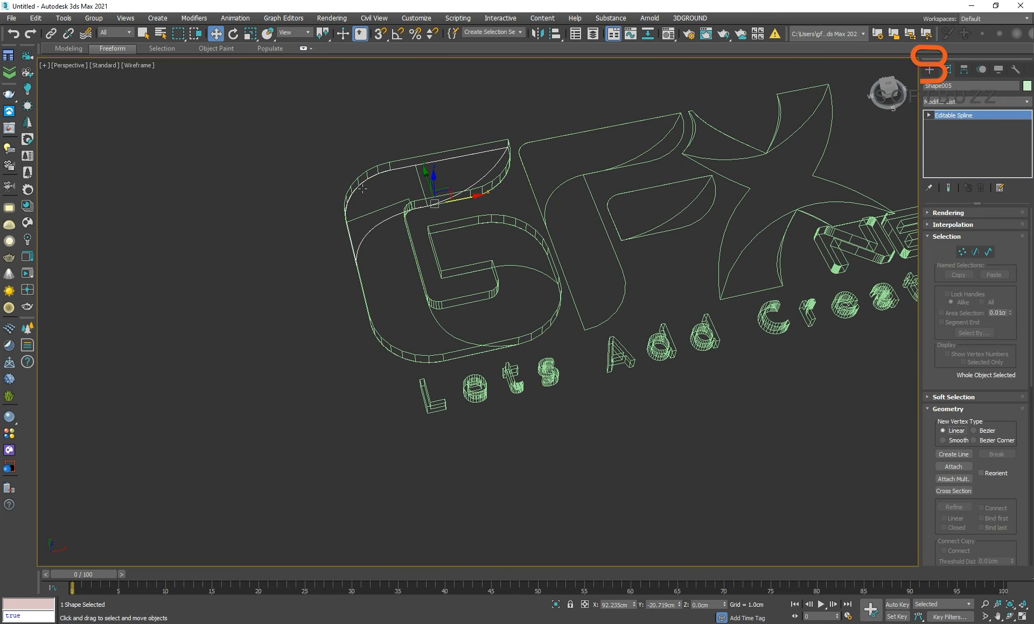
click(976, 101)
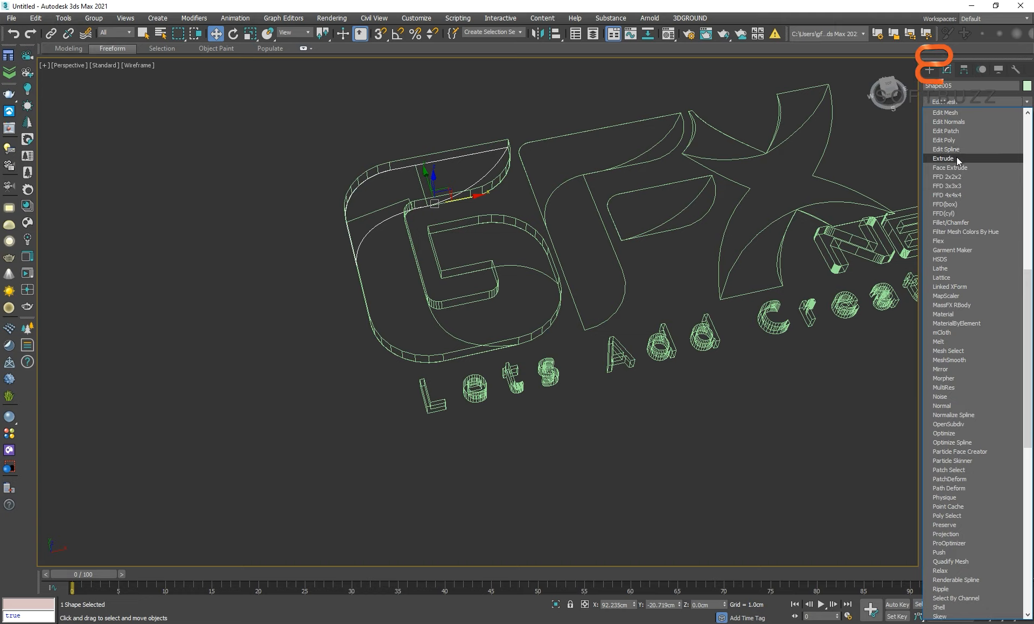
click(957, 159)
text(1.5)
key(Return)
click(610, 294)
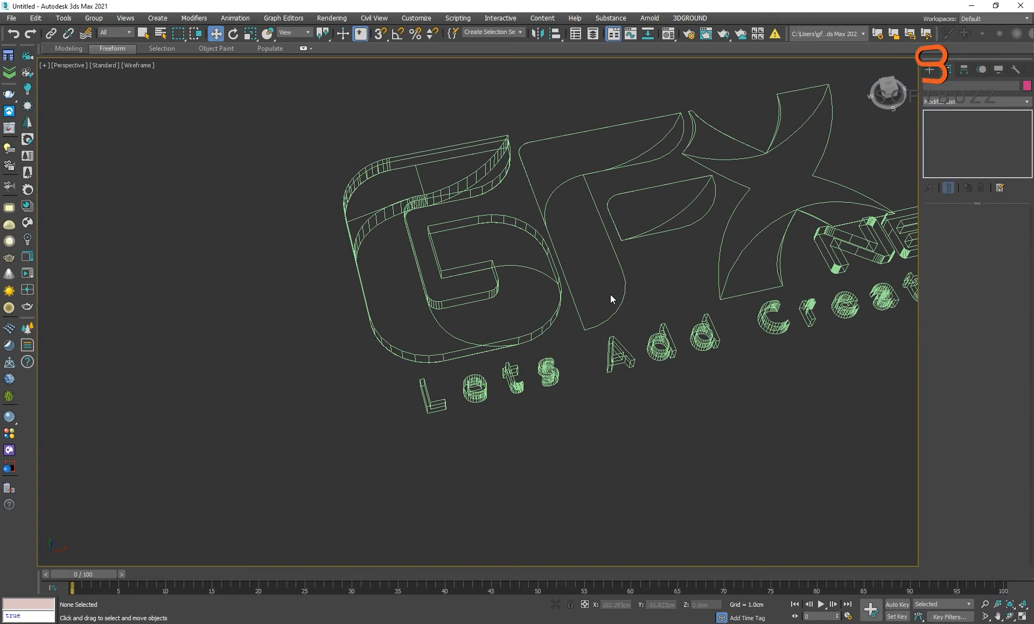
- Apply an Extrude modifier to the curved inner shape along the left and lower part of the G and clear the selection
key(F3)
mouse_move(496, 206)
alt+middle_down()
mouse_move(435, 200)
mouse_move(505, 204)
alt+middle_up()
key(F3)
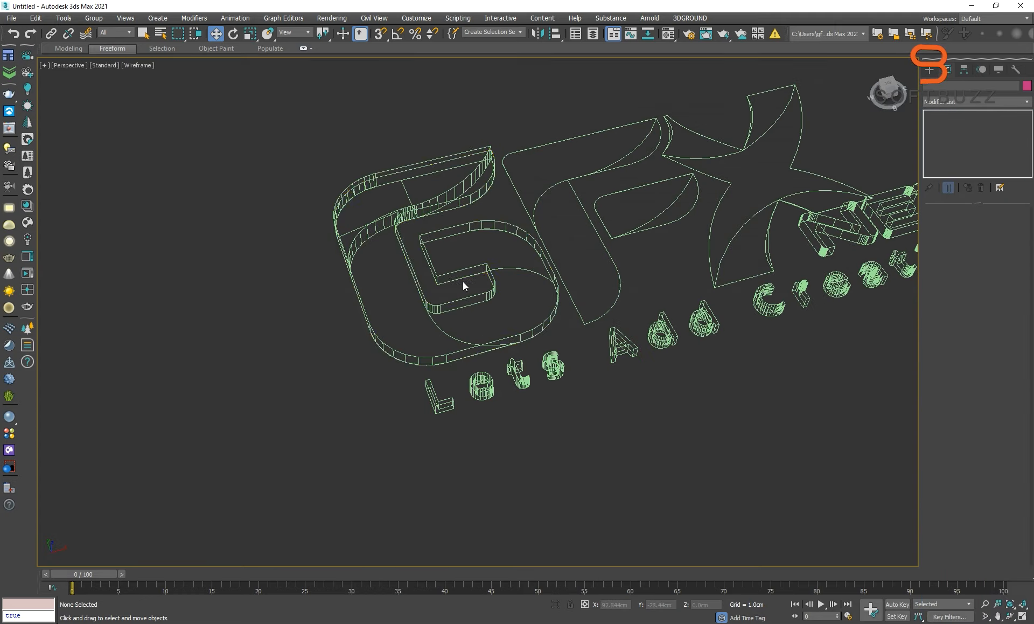
click(431, 326)
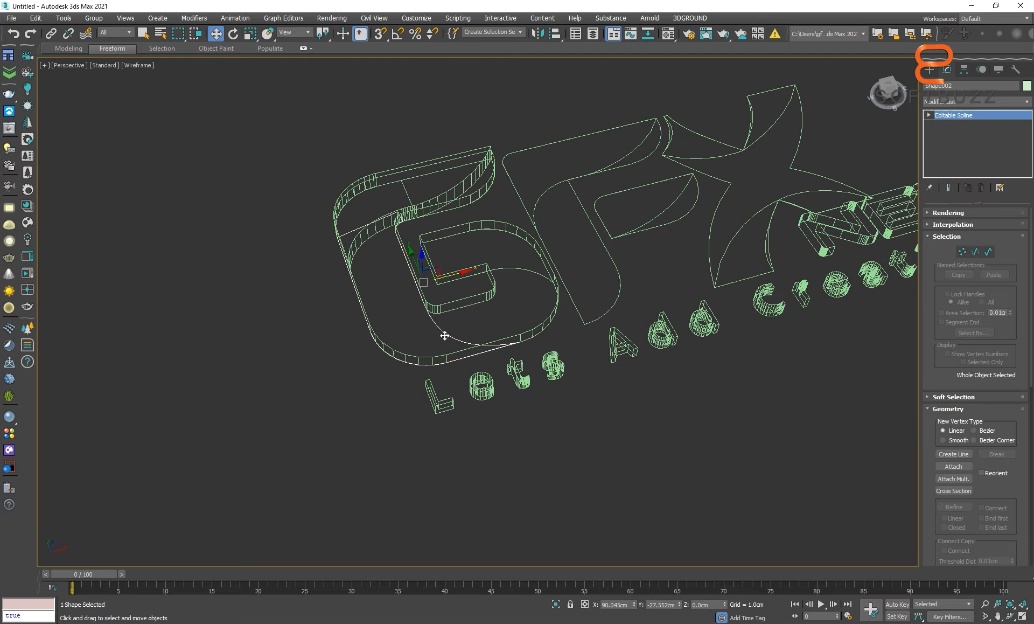
key(F3)
click(1027, 101)
key(e)
click(958, 157)
alt+middle_drag(647, 277, 574, 161)
click(574, 161)
- Apply an Extrude modifier to the curved shape at the middle bar of the G and clear the selection
middle_drag(461, 309, 565, 277)
key(F3)
click(476, 304)
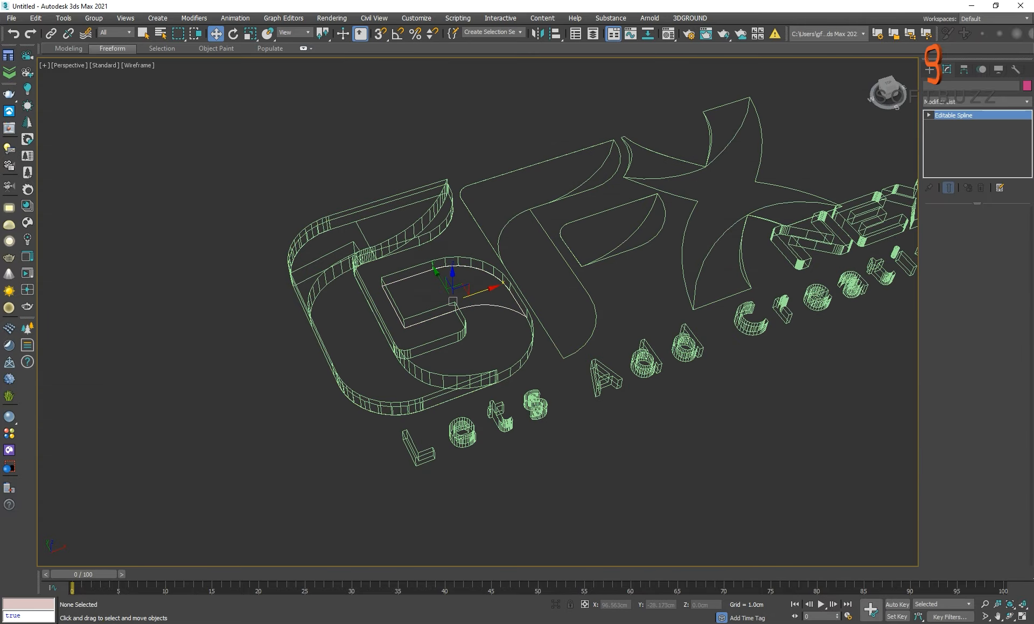
key(F3)
click(1025, 103)
key(e)
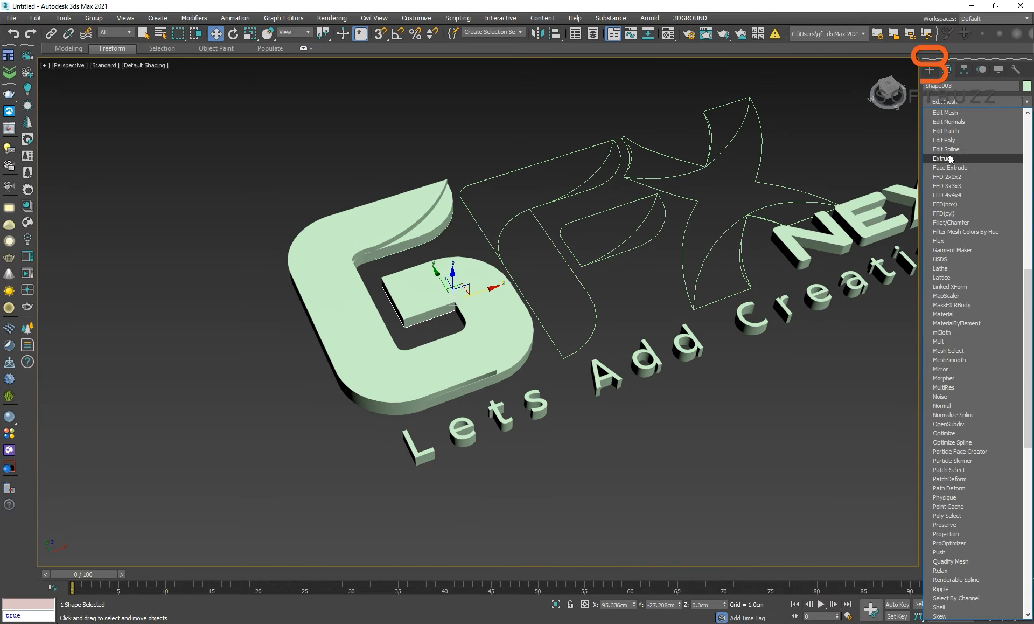
click(952, 157)
click(452, 152)
alt+middle_drag(506, 259, 505, 315)
key(F3)
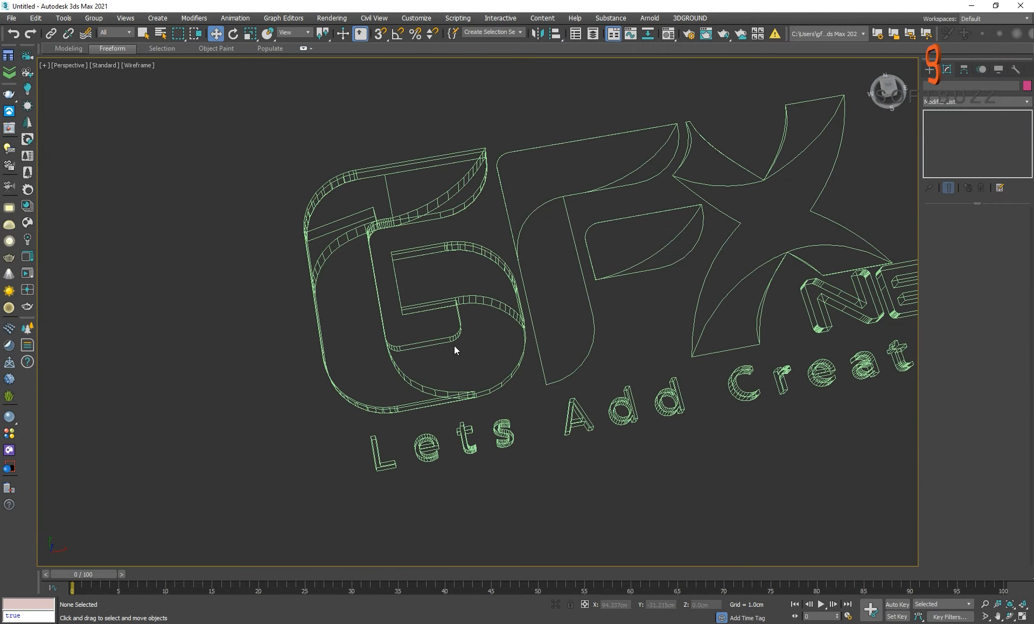
click(455, 343)
click(509, 382)
click(467, 379)
key(F3)
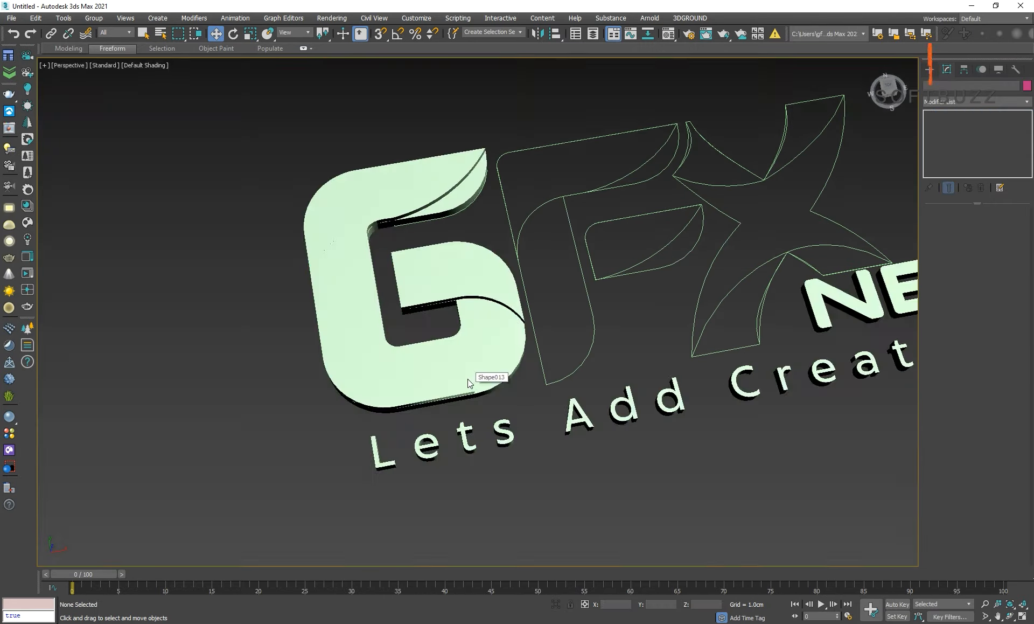
- Detach the outer outline spline of the letter F from the combined GFX shape and exit spline editing
mouse_move(539, 352)
middle_down()
mouse_move(507, 287)
mouse_move(493, 321)
mouse_move(507, 279)
middle_up()
middle_drag(637, 252, 482, 297)
click(446, 348)
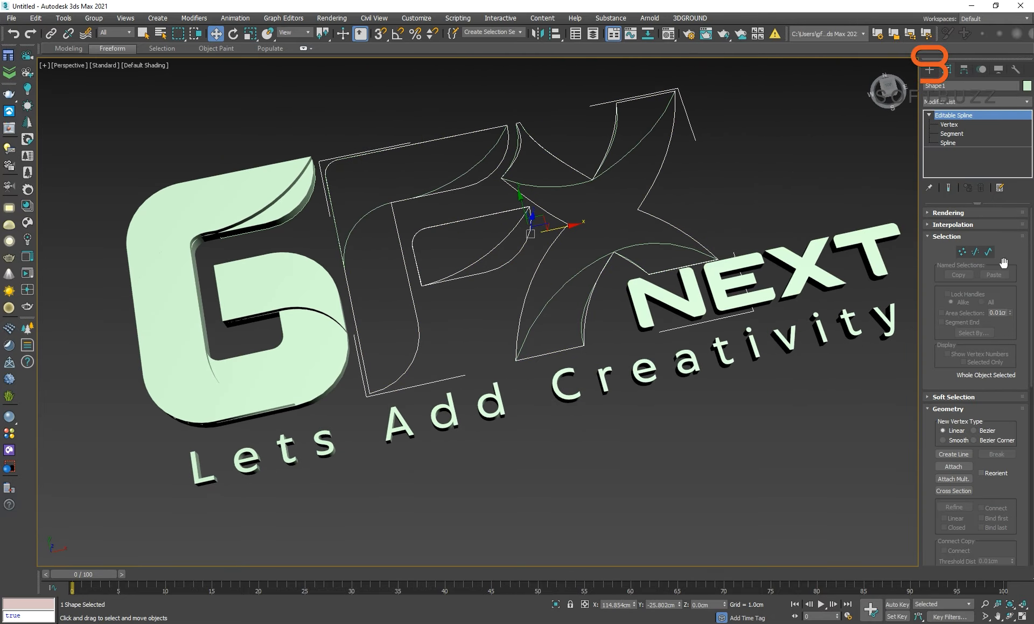
click(989, 253)
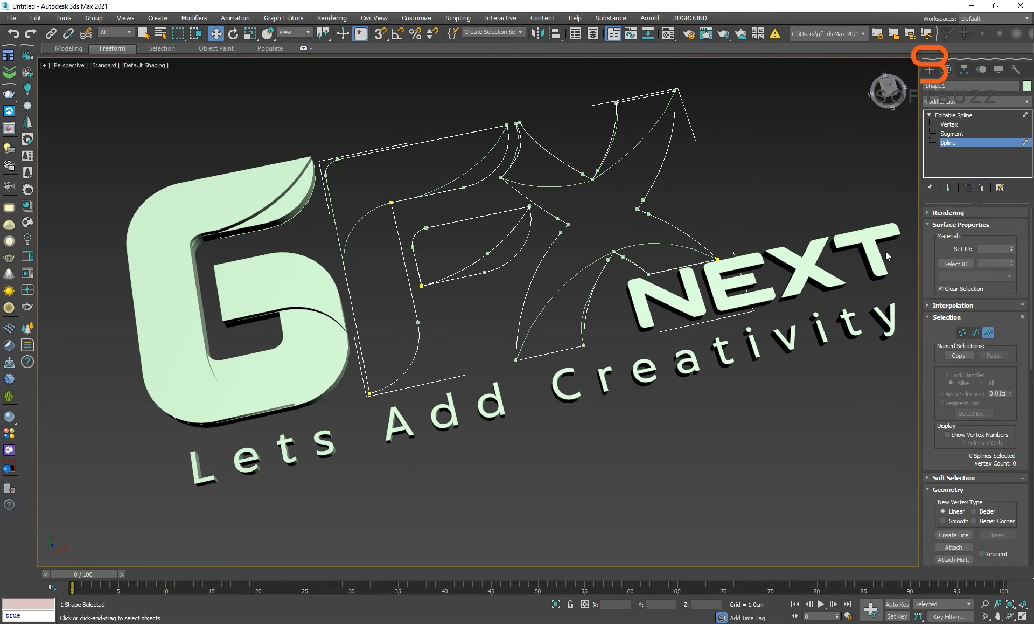
click(422, 315)
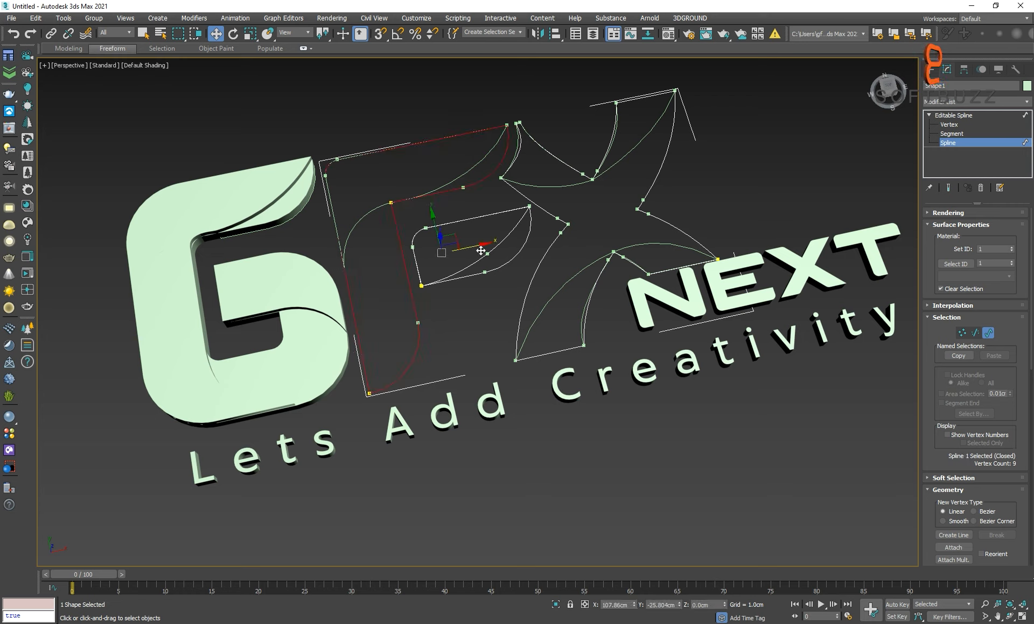
drag(525, 241, 823, 198)
key(ctrl+z)
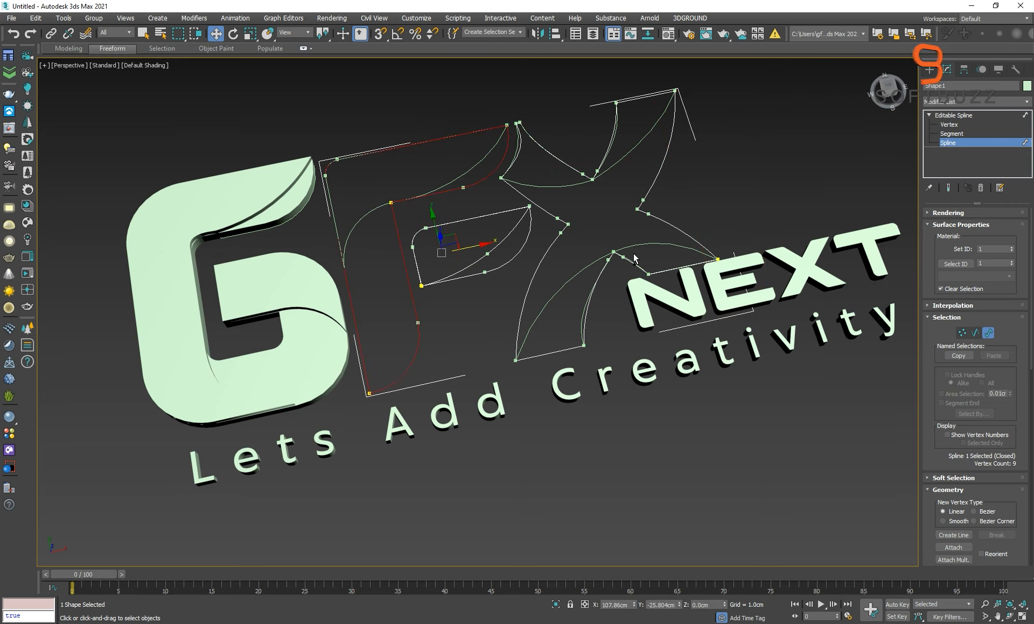
scroll(947, 464, down, 10)
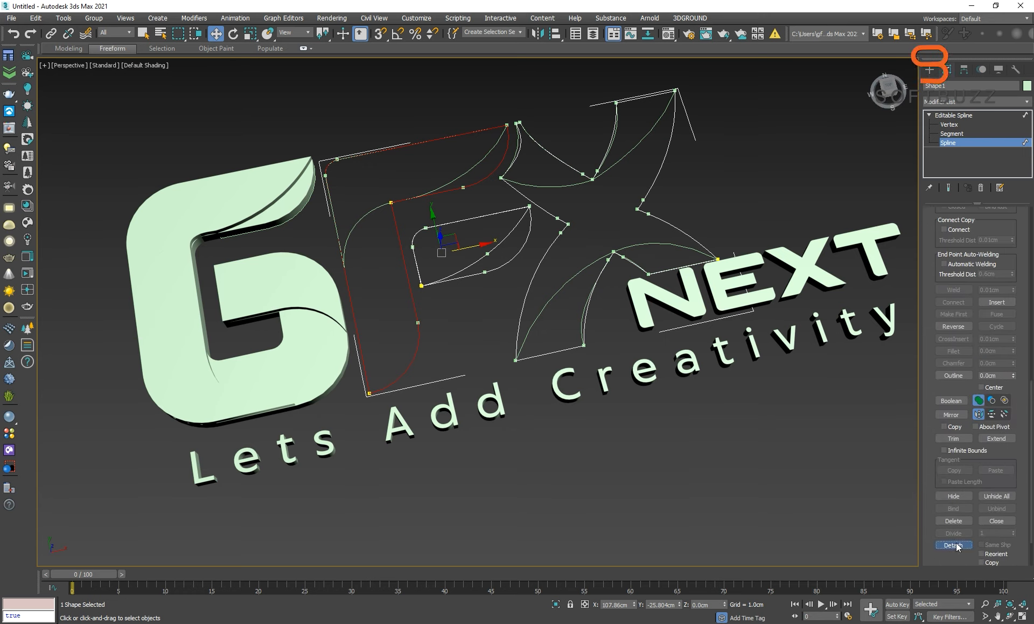
click(954, 545)
key(Return)
click(377, 333)
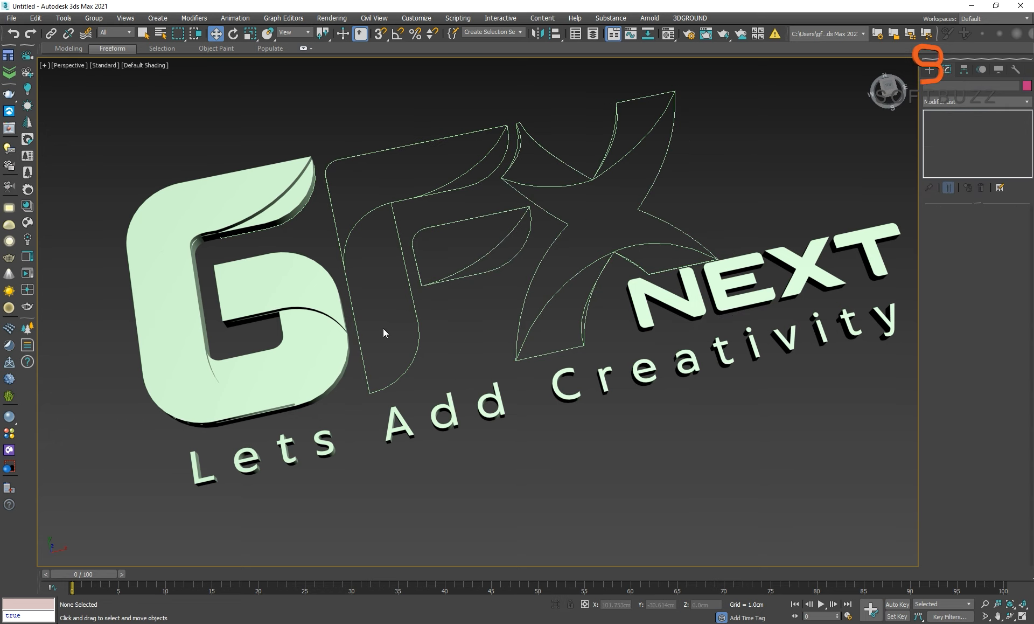
- Center the pivot of the detached F outline on its own object
click(416, 334)
click(989, 252)
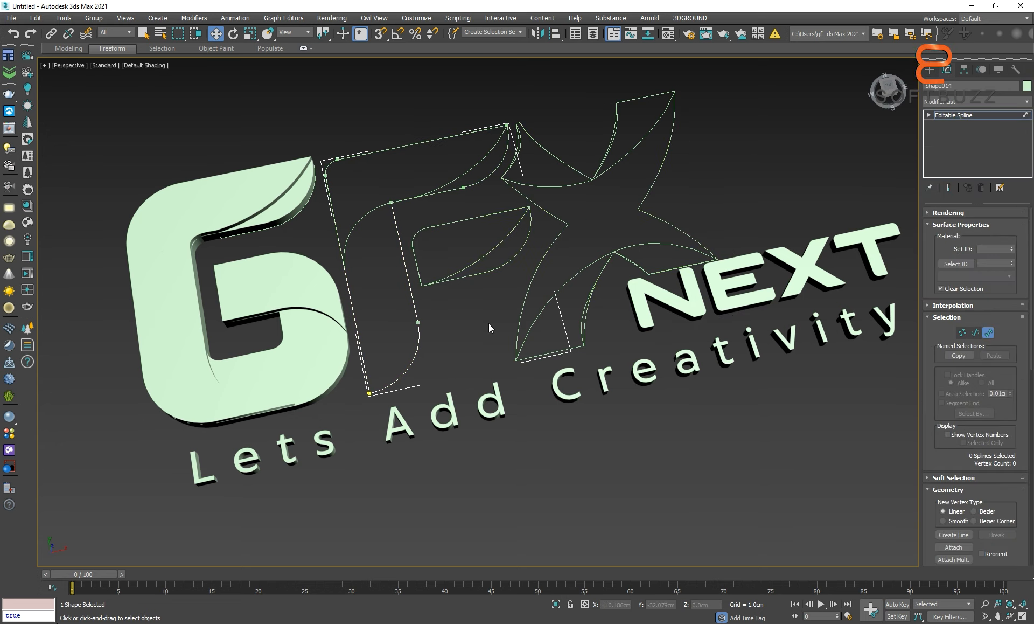
click(964, 116)
scroll(566, 251, down, 5)
click(964, 69)
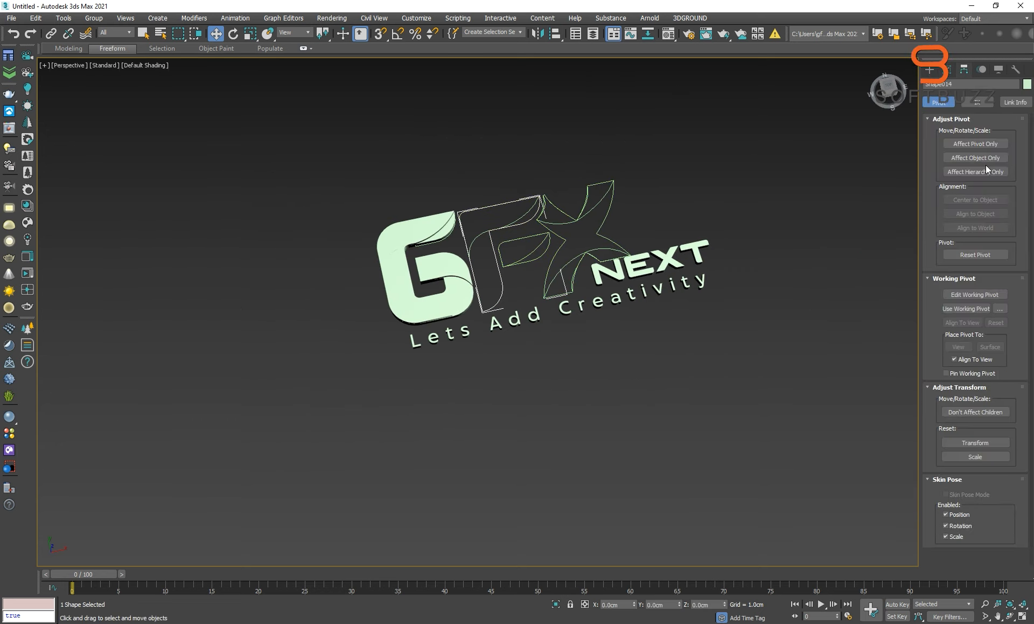
click(979, 143)
click(977, 200)
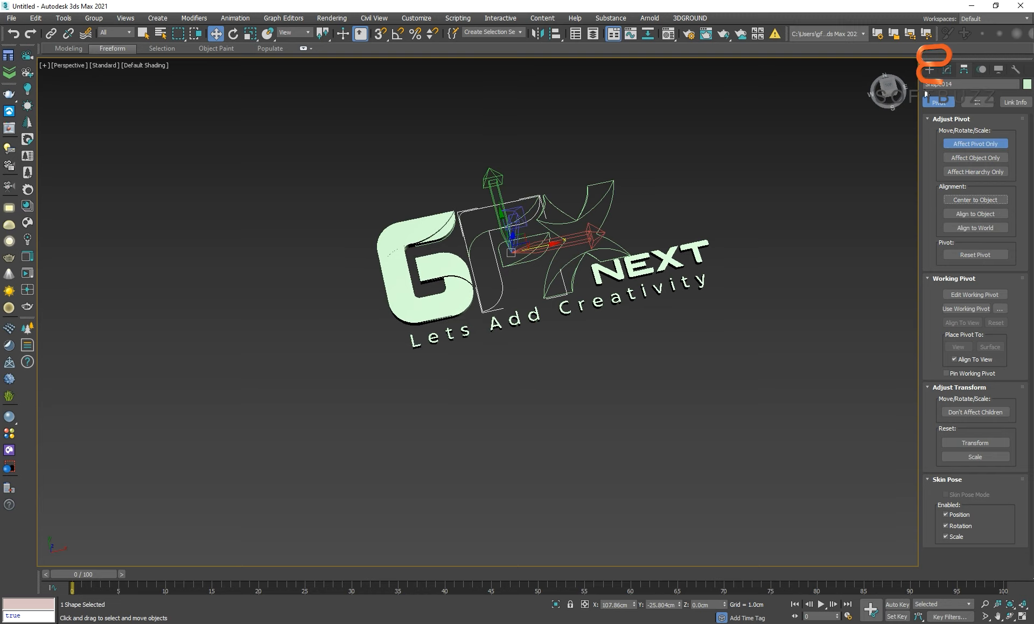
click(929, 69)
scroll(451, 190, up, 6)
- Apply an Extrude modifier to the detached F outline and switch to wireframe display
click(949, 70)
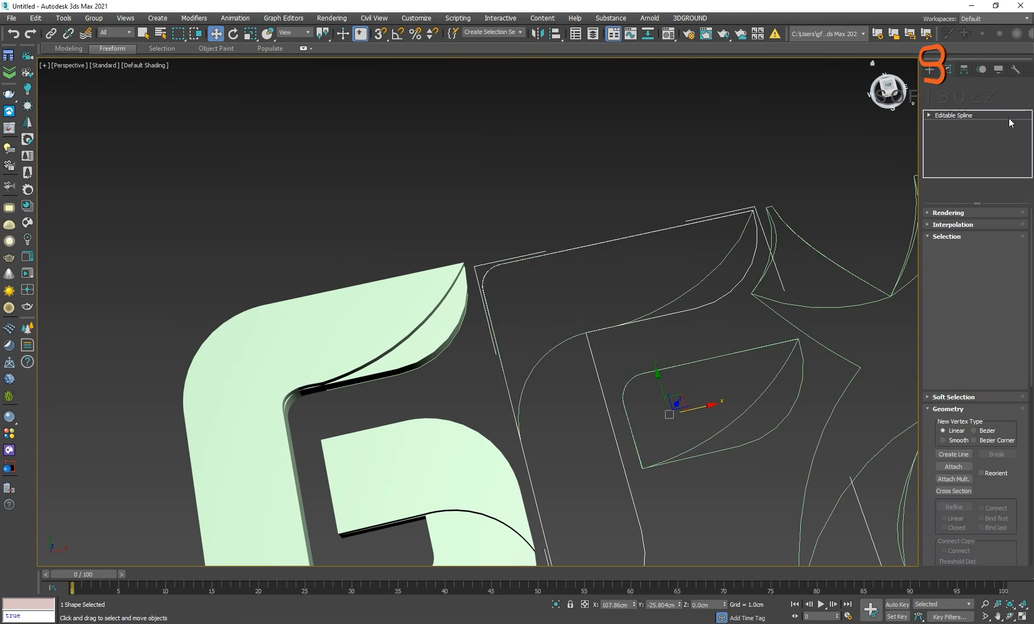
click(1026, 103)
key(e)
click(964, 159)
scroll(554, 278, down, 8)
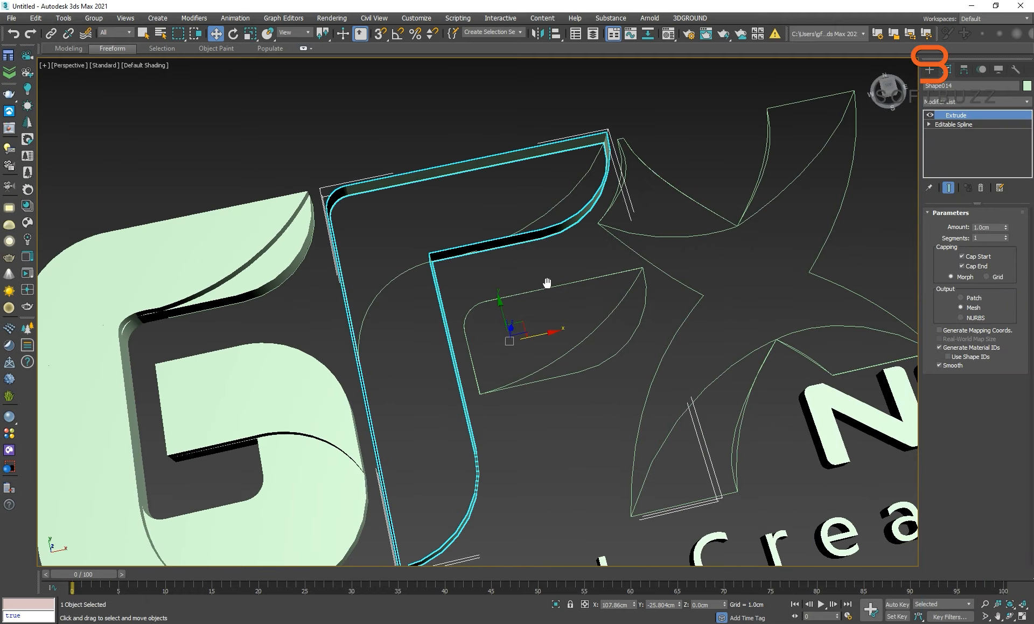
key(F3)
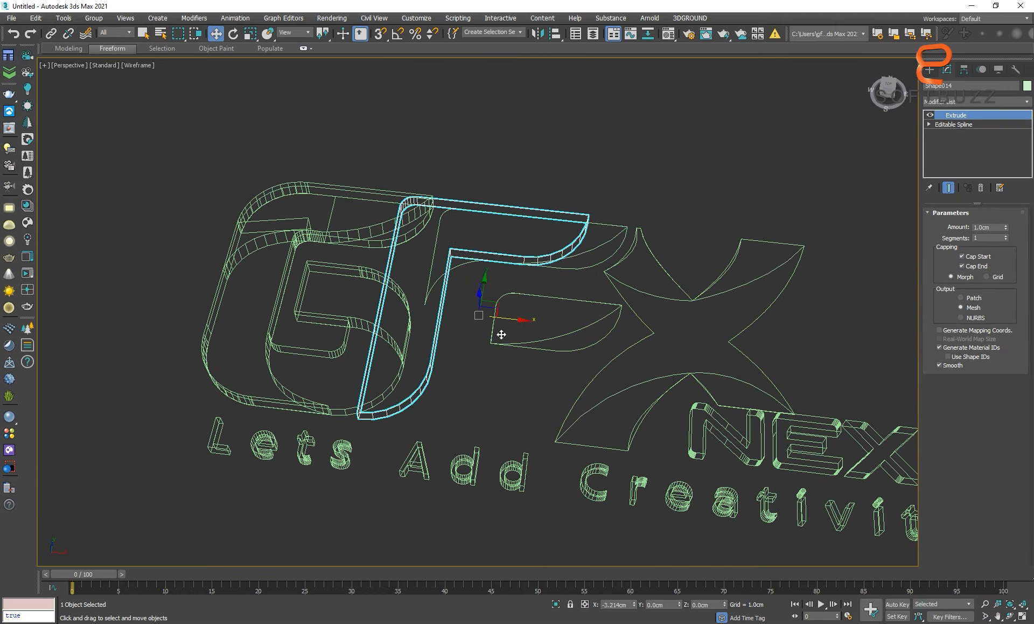
- Isolate the F outline in the top view and open its spline for vertex editing
key(alt+q)
key(t)
click(929, 124)
click(949, 133)
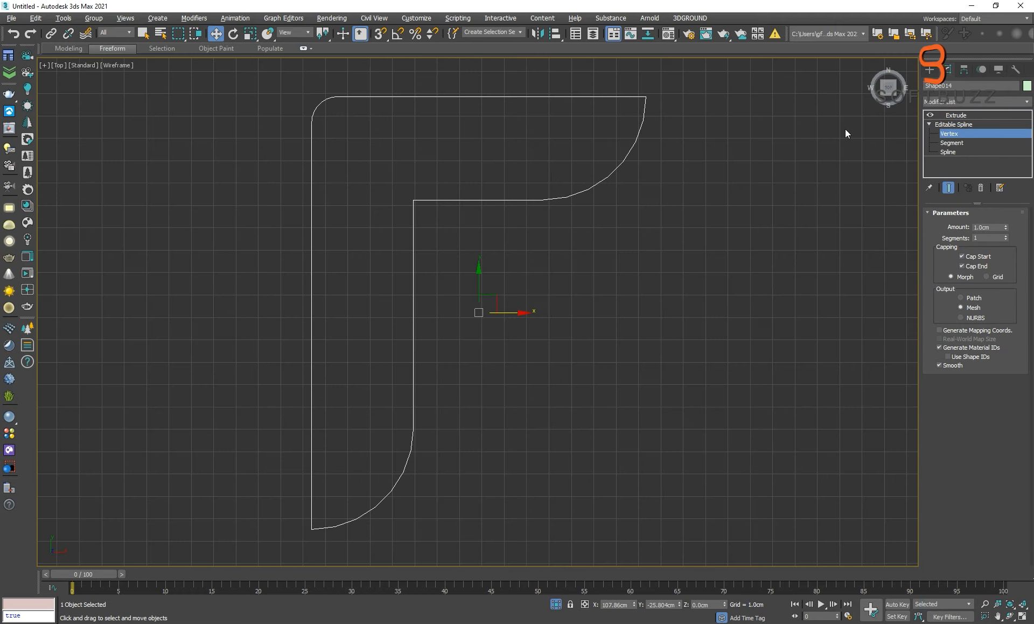
- Test the F outline's corner vertices for breaks by moving them one at a time and undoing each move
middle_drag(669, 95, 665, 114)
click(644, 116)
click(643, 118)
drag(679, 119, 746, 146)
key(ctrl+z)
middle_drag(467, 365, 482, 303)
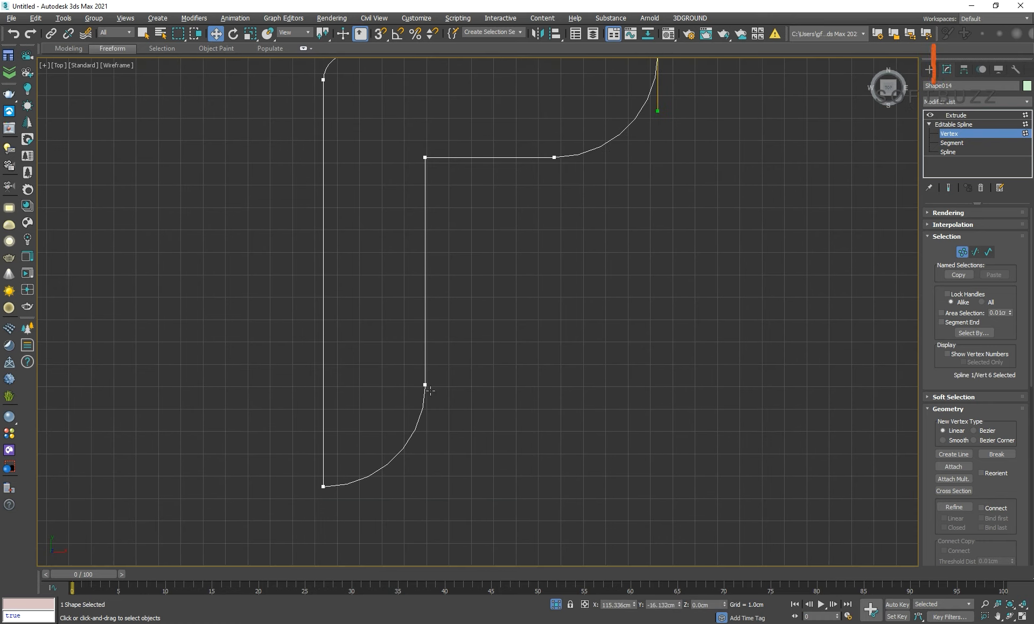
drag(450, 392, 512, 392)
key(ctrl+z)
key(ctrl+z)
click(427, 158)
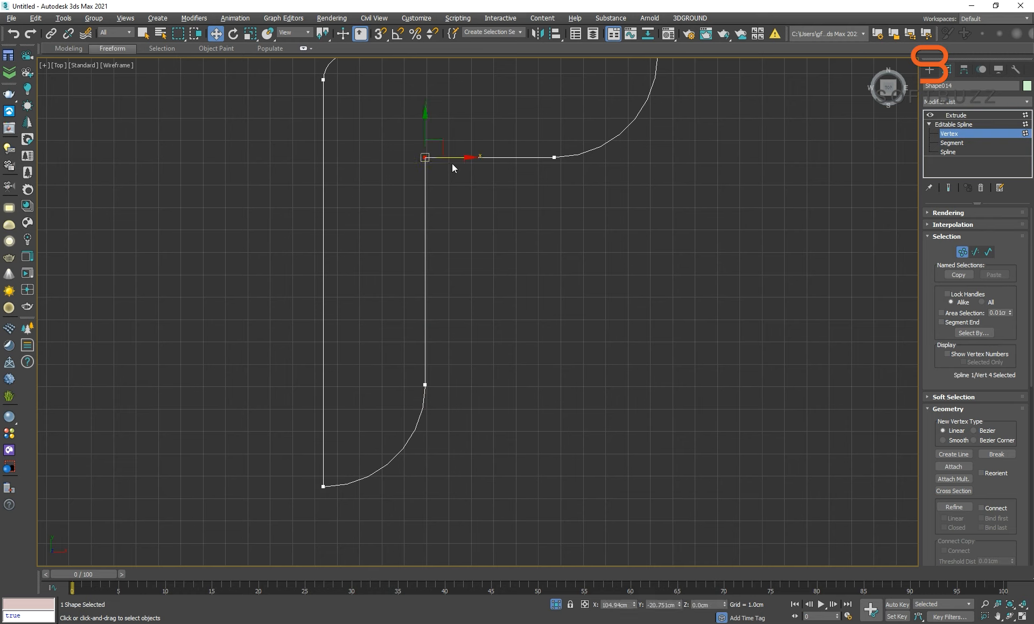
drag(452, 165, 518, 165)
key(ctrl+z)
click(323, 487)
drag(349, 493, 278, 487)
key(ctrl+z)
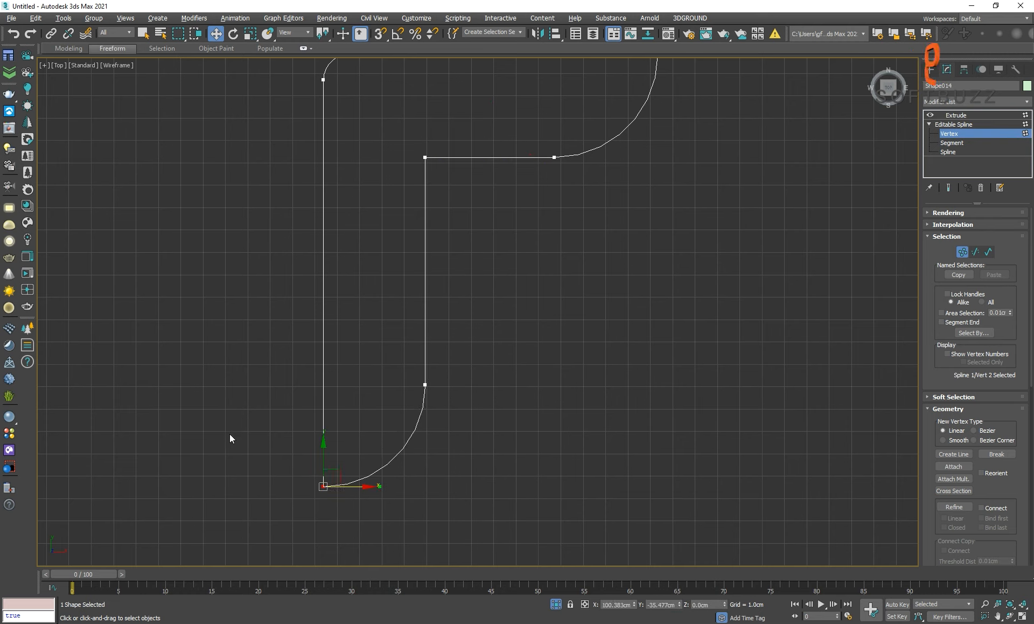
- Weld the two overlapping vertices at the bottom corner of the F's stem and return to the Extrude level
drag(231, 436, 372, 541)
right_click(340, 486)
click(314, 531)
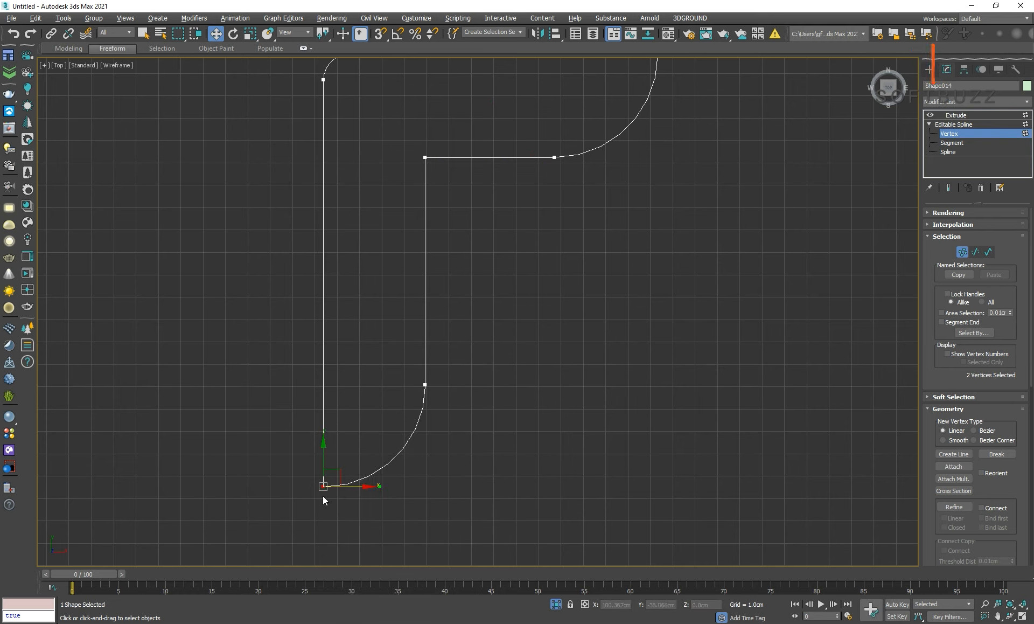
right_click(322, 496)
click(295, 523)
scroll(495, 492, down, 3)
click(956, 115)
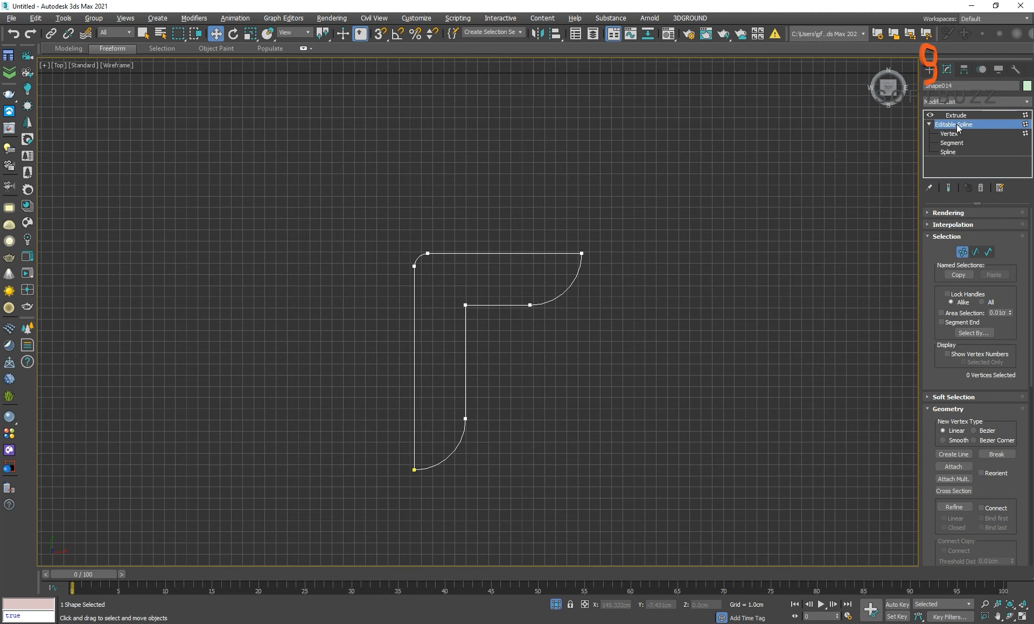
- Return to the perspective view, end the isolation to show the whole logo, and clear the selection
key(F3)
key(p)
alt+middle_drag(560, 337, 680, 304)
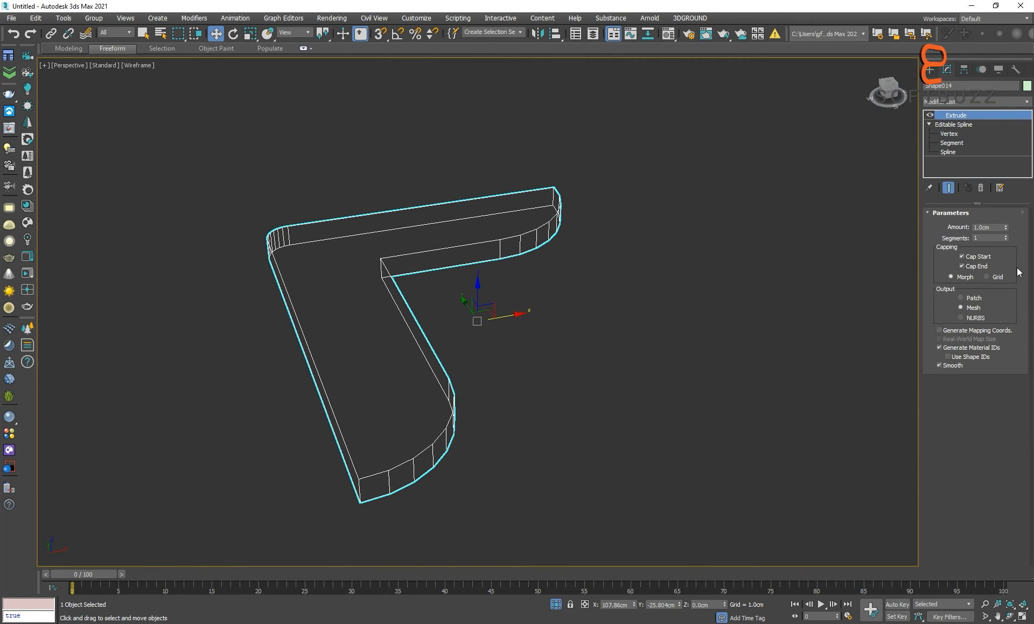
key(F3)
click(556, 603)
alt+middle_drag(560, 490, 593, 431)
key(F3)
click(539, 252)
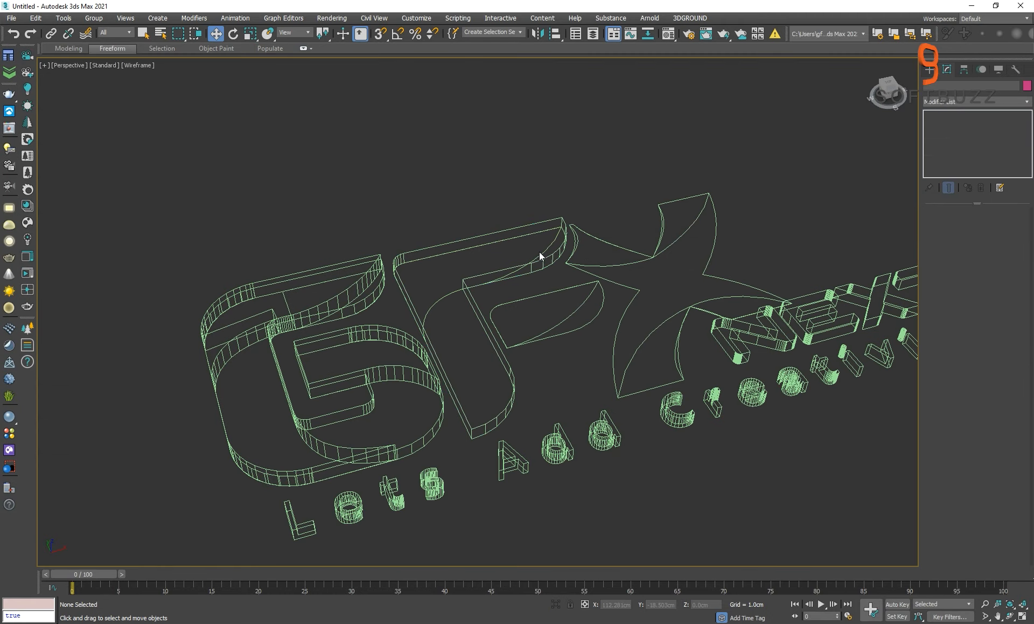
- Extrude the curved inner shape in the upper part of the F by 1.5 cm and clear the selection
click(541, 255)
key(F3)
drag(499, 255, 521, 183)
key(ctrl+z)
click(975, 102)
key(e)
click(961, 158)
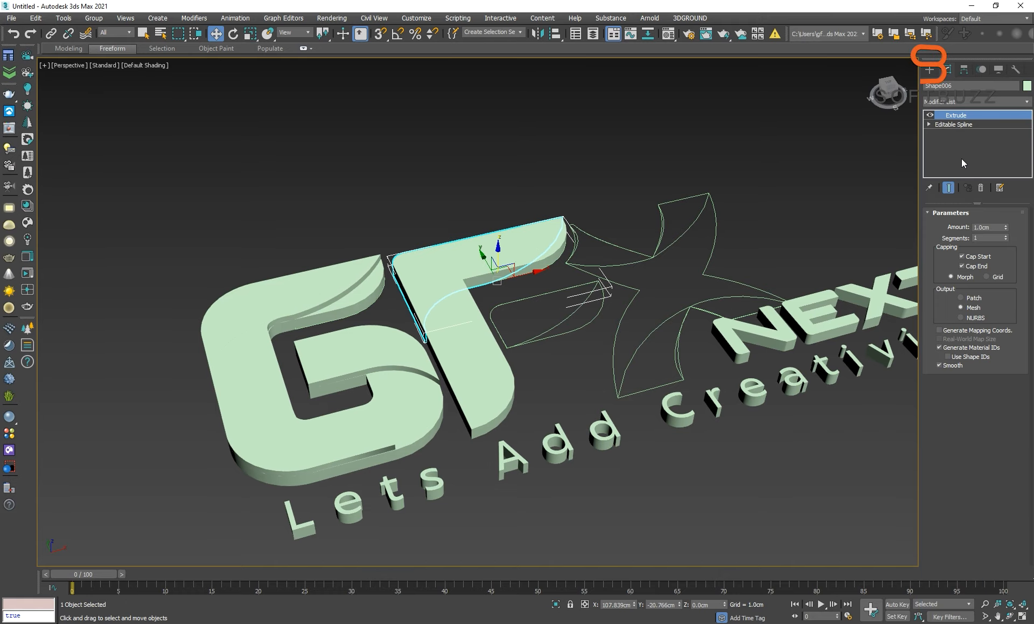
key(F3)
key(F3)
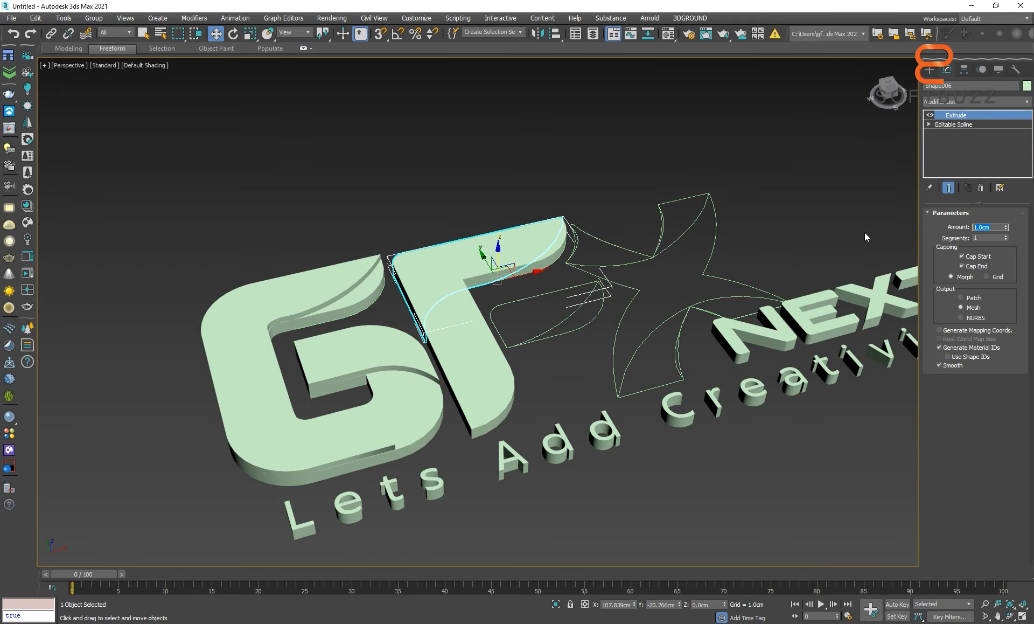
text(1.5)
key(Return)
click(638, 183)
- Detach the closed leaf-shaped spline of the F's lower bar from the combined GFX shape
mouse_move(508, 279)
middle_down()
mouse_move(429, 270)
mouse_move(477, 295)
middle_up()
key(F3)
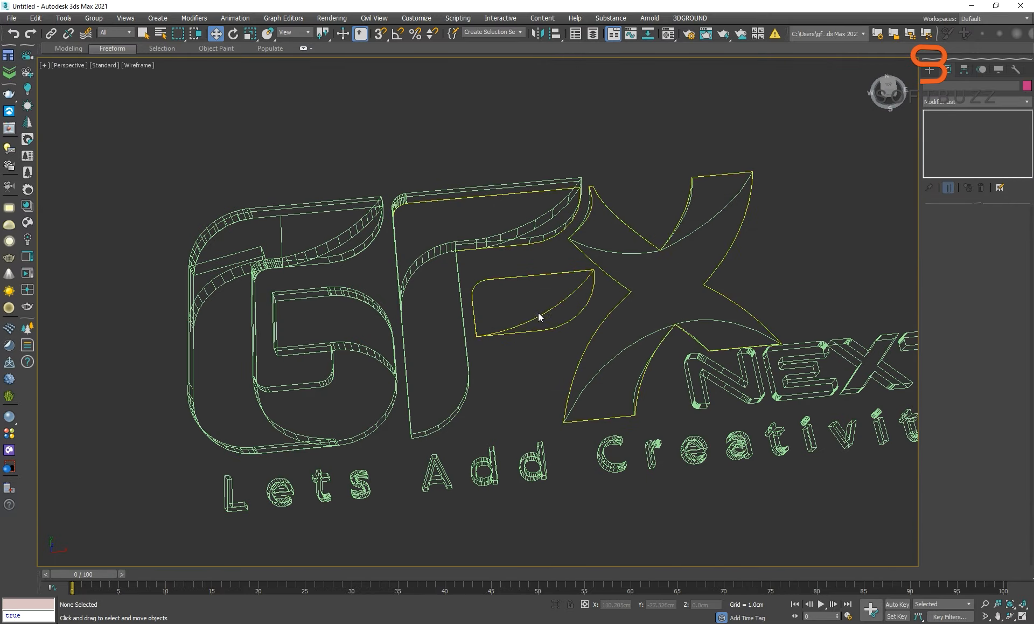
middle_drag(539, 313, 457, 267)
key(F3)
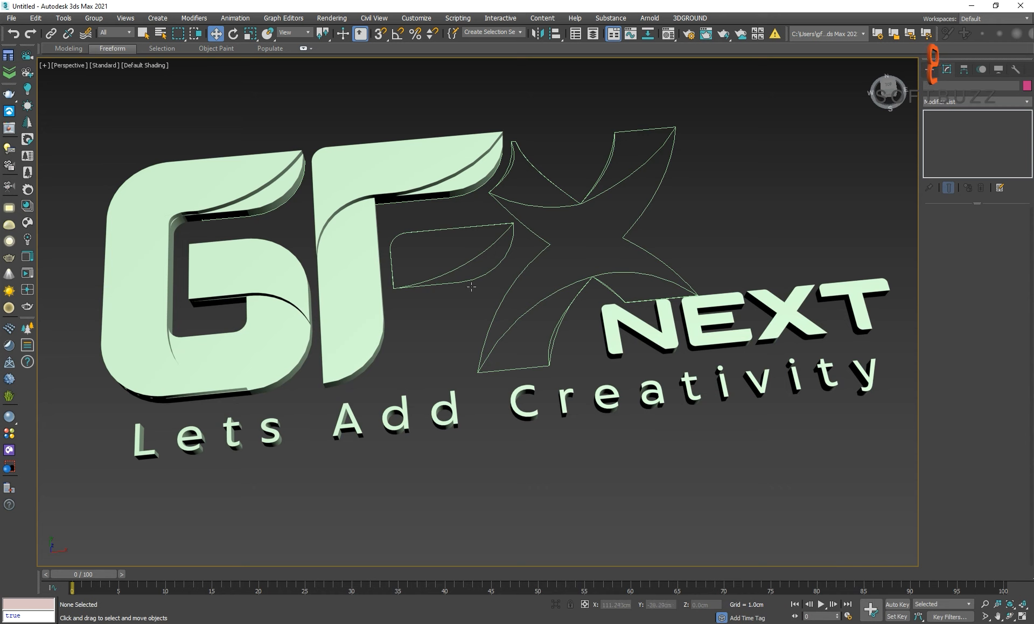
click(468, 270)
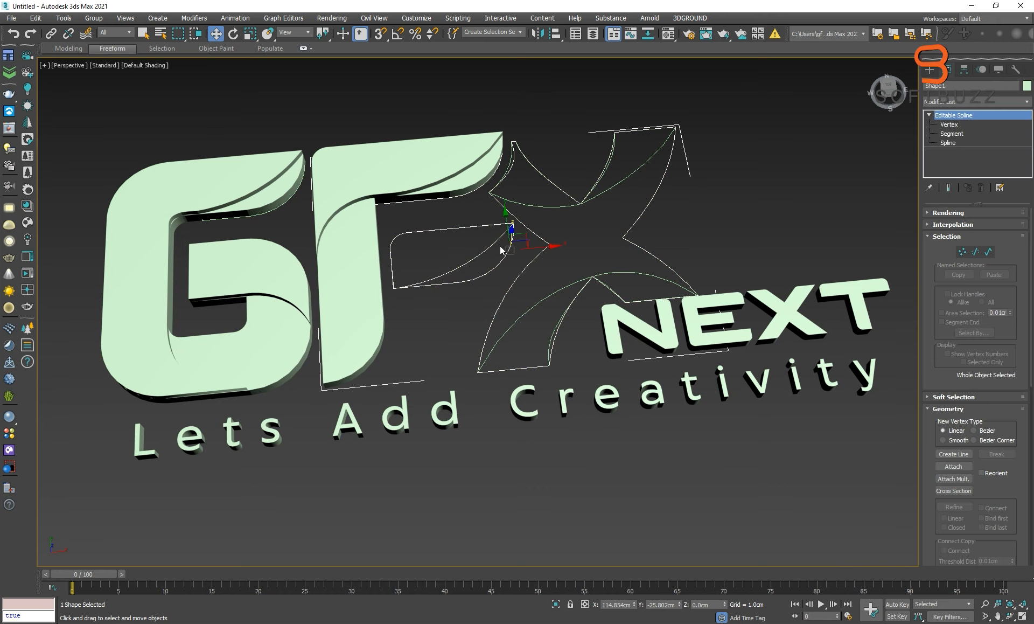
key(3)
click(472, 249)
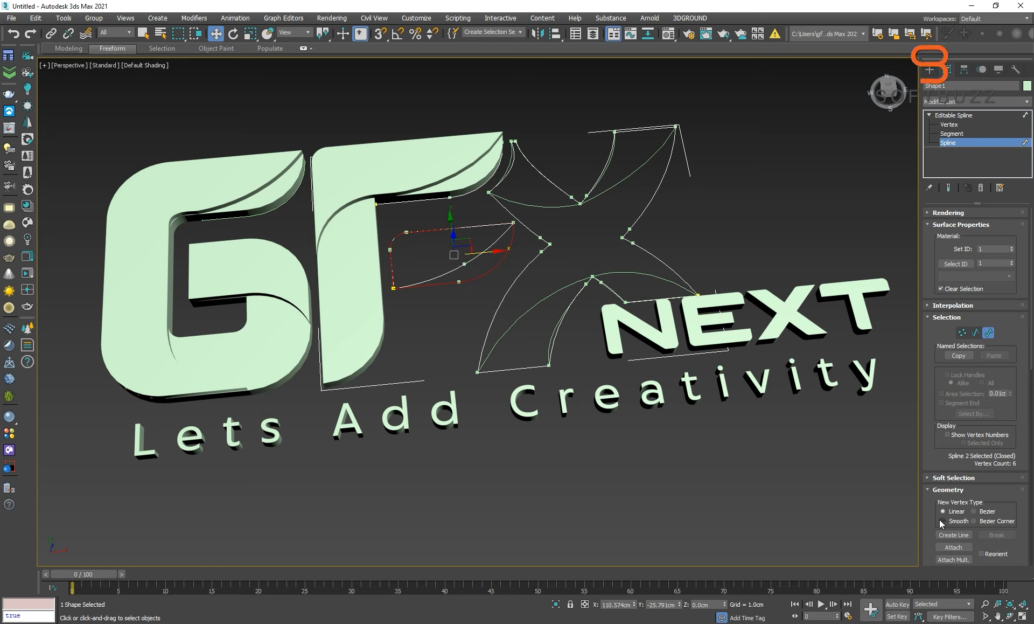
scroll(941, 523, down, 10)
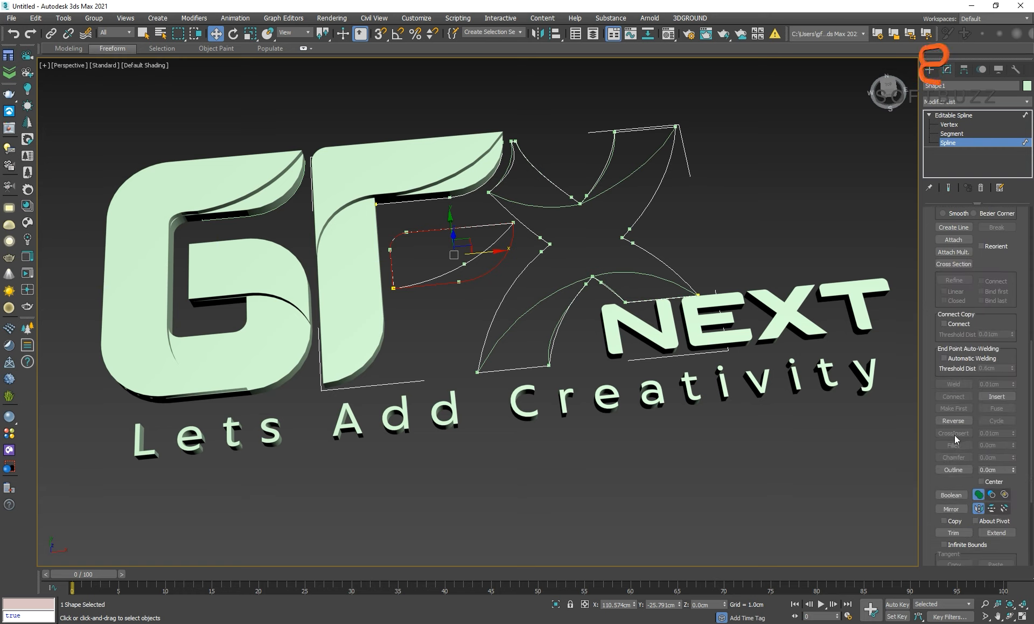
scroll(955, 439, down, 2)
scroll(943, 447, down, 2)
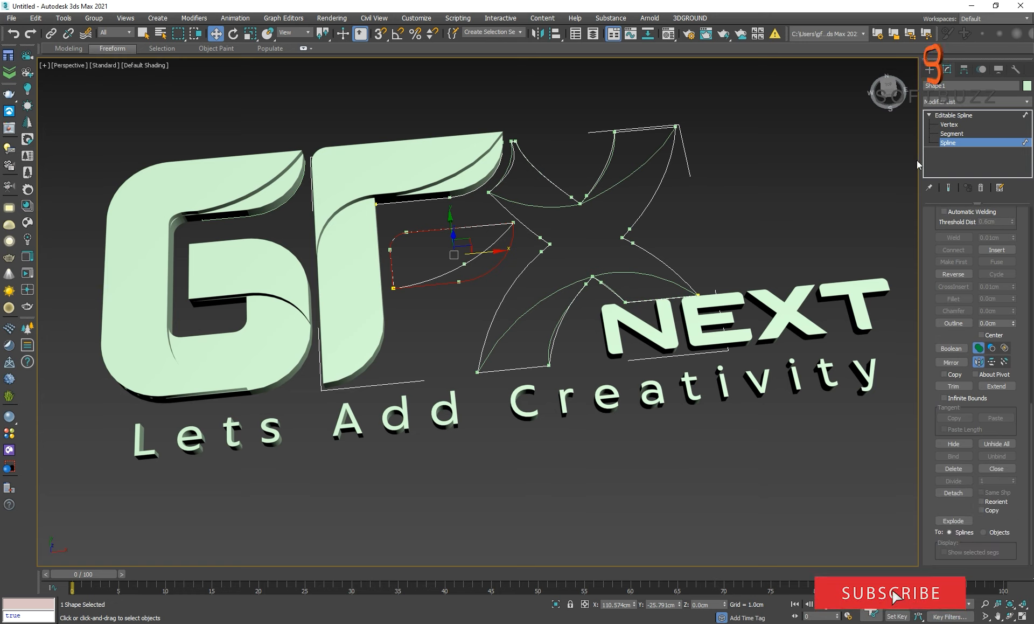
click(954, 492)
key(Return)
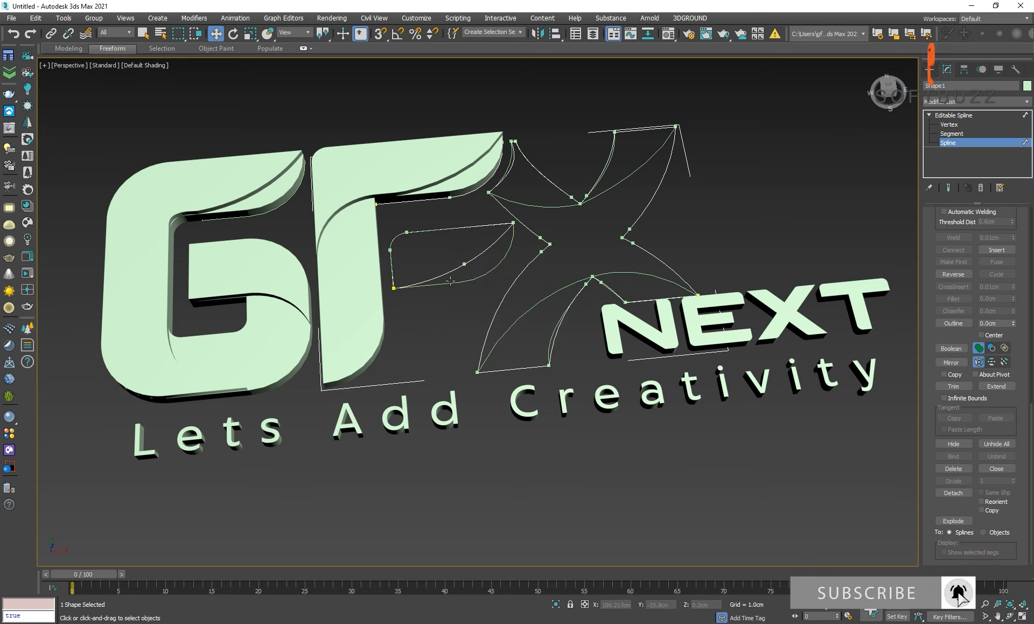
- Detach the inner spline above the diagonal curve in the F's lower bar from the combined GFX shape
click(463, 265)
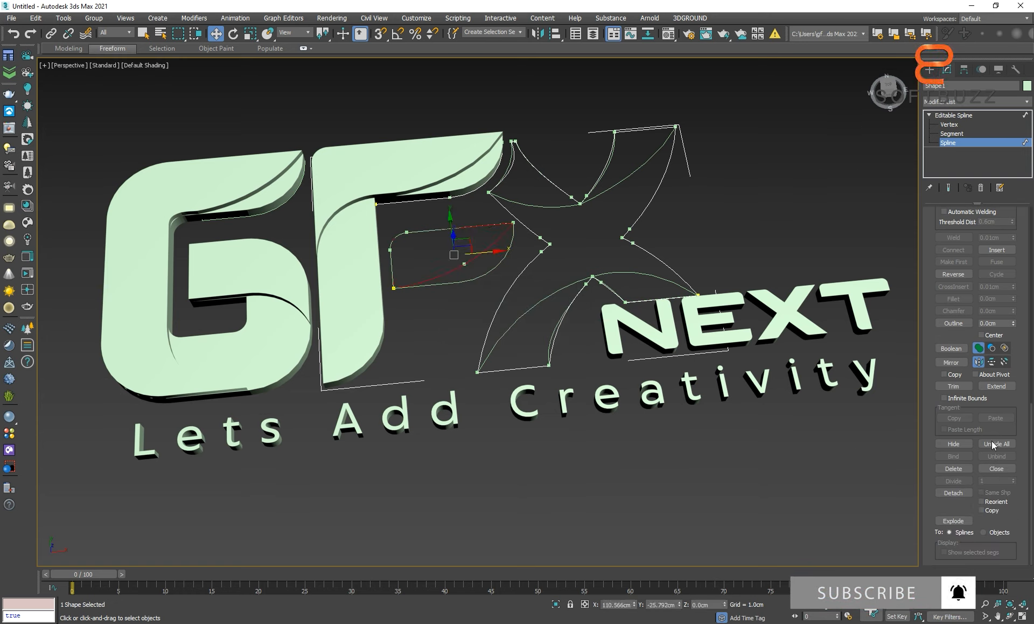
click(953, 492)
key(Return)
click(468, 278)
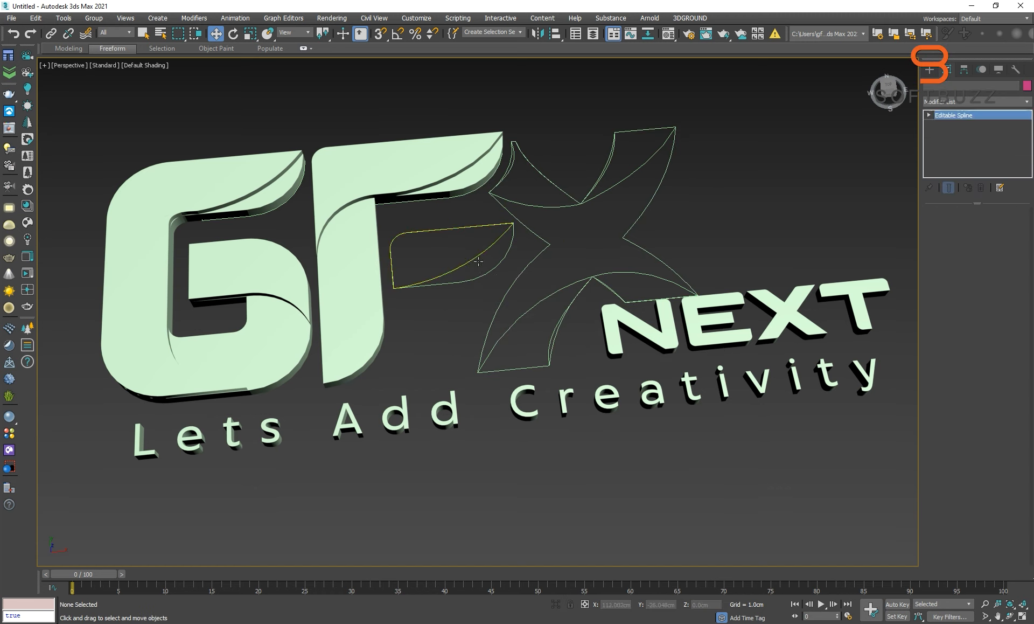
- Select both detached shapes of the F's lower bar and center their pivots on the shapes themselves
click(508, 263)
ctrl+click(456, 283)
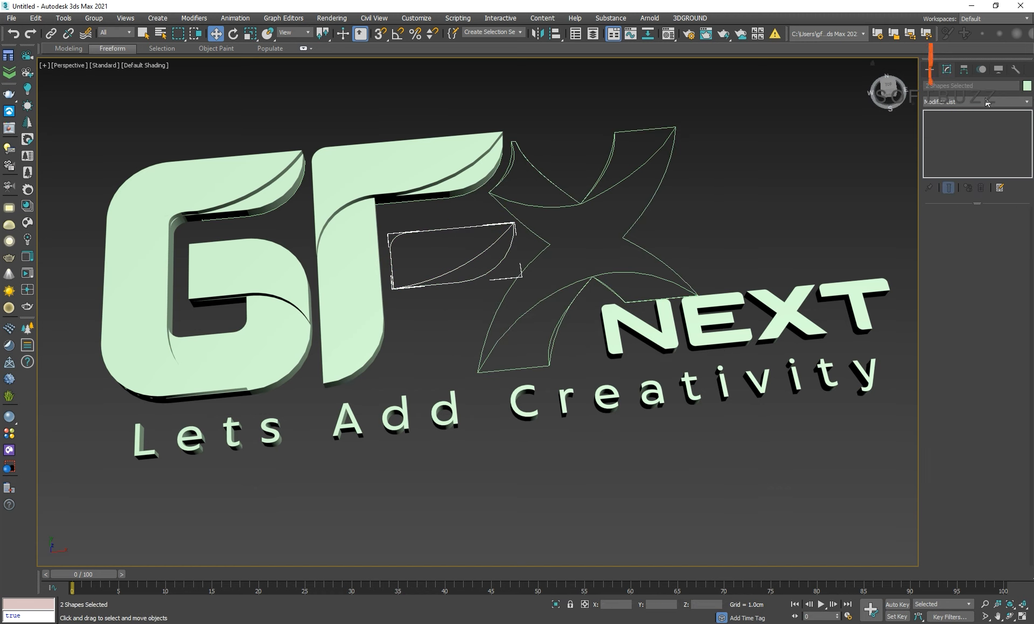
click(963, 72)
click(962, 145)
click(981, 197)
click(929, 70)
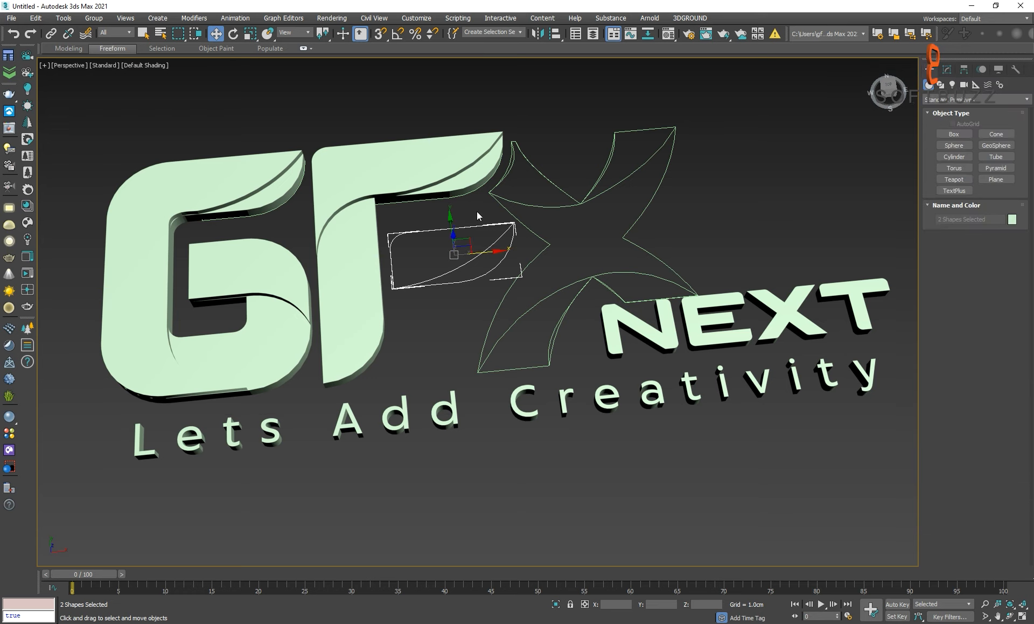
- Extrude the full outline shape of the F's lower bar by 1.5 cm
click(442, 289)
click(461, 286)
click(947, 70)
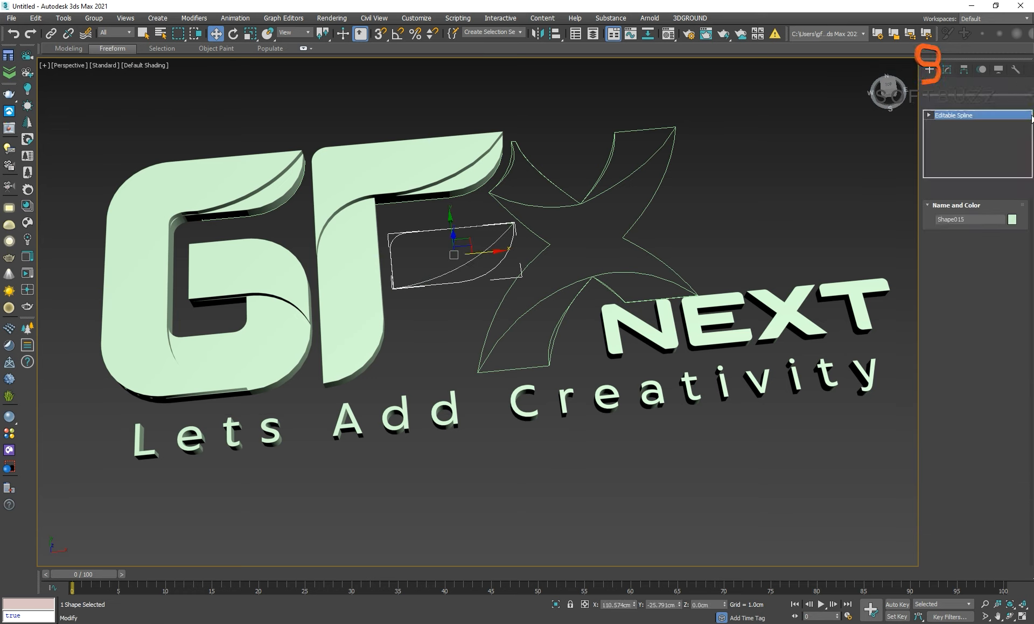
click(975, 101)
click(975, 131)
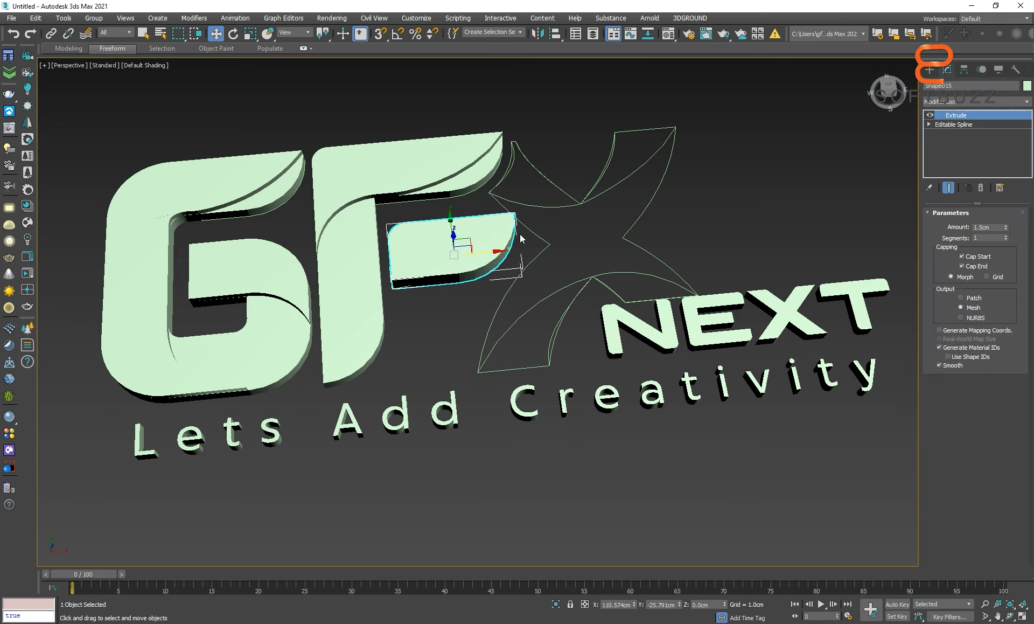
- Extrude the inner shape above the diagonal curve of the F's lower bar by 1.5 cm
click(467, 305)
key(F3)
click(462, 270)
key(F3)
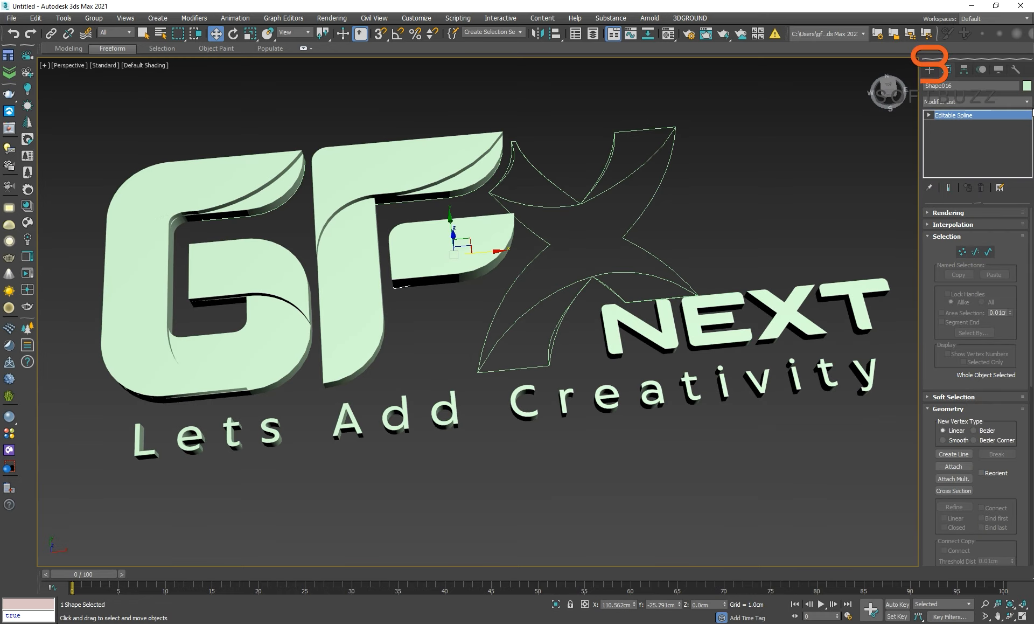
click(975, 102)
click(951, 165)
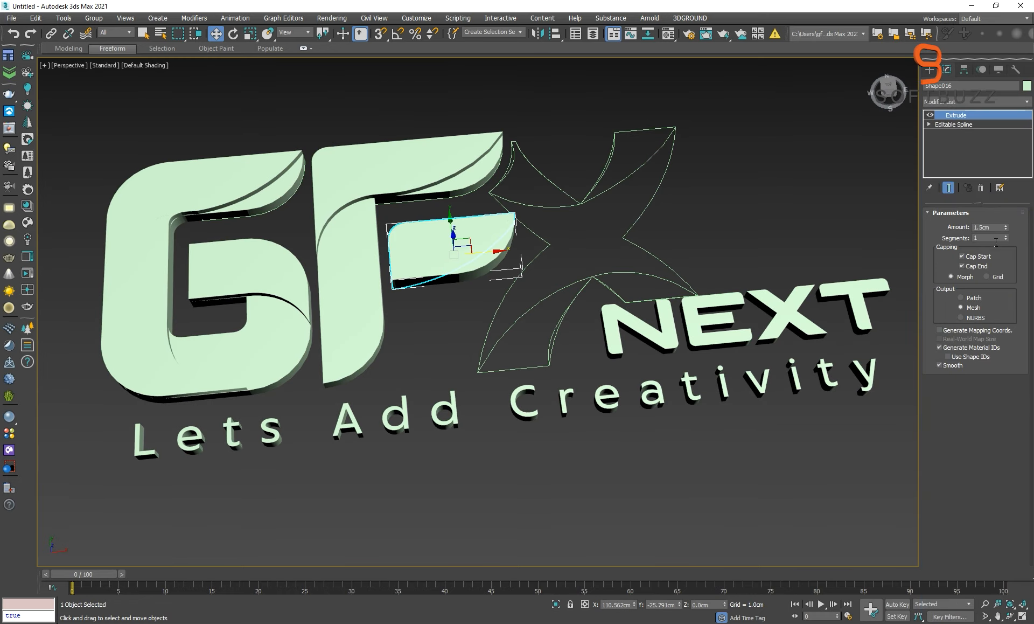
- Set the extrusion amount of the F's full lower bar outline to 1 cm and clear the selection
key(F3)
click(483, 280)
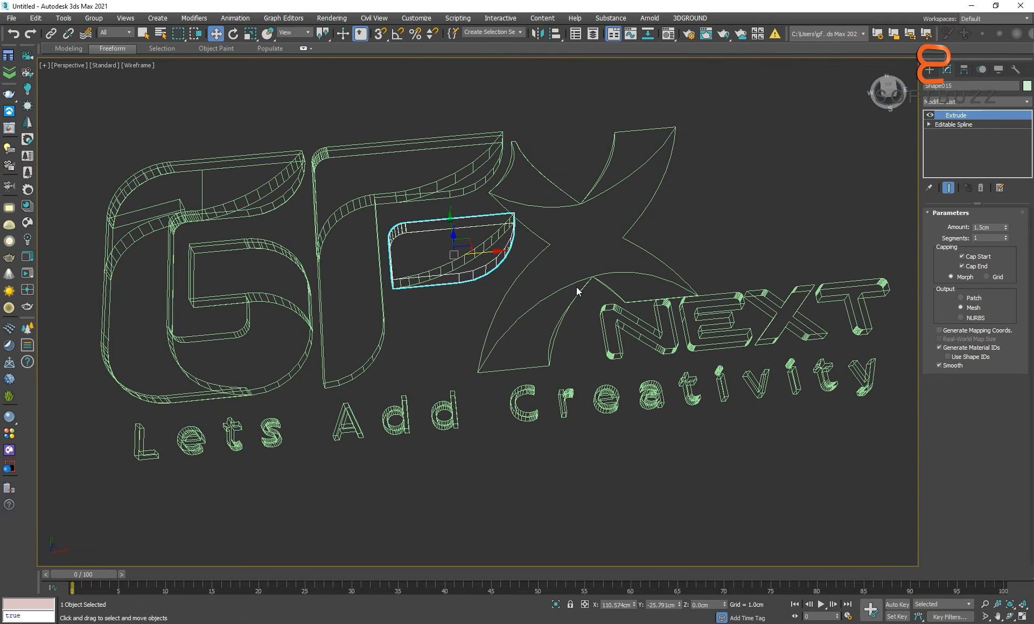
key(F3)
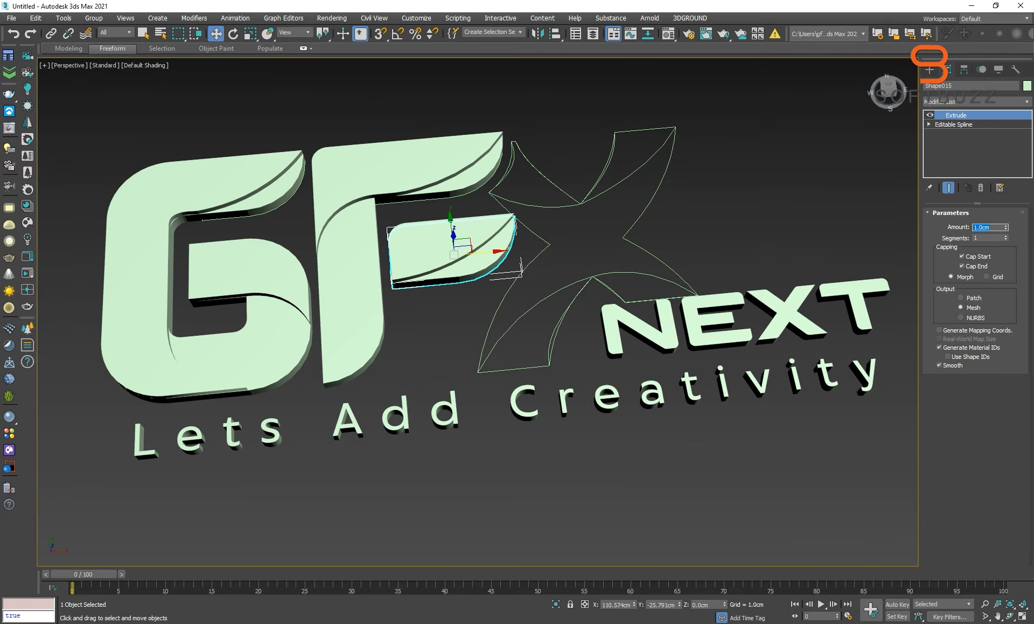
click(564, 269)
- Try moving the X's upper-left inner shape sideways and undo the move
alt+middle_drag(564, 268, 502, 287)
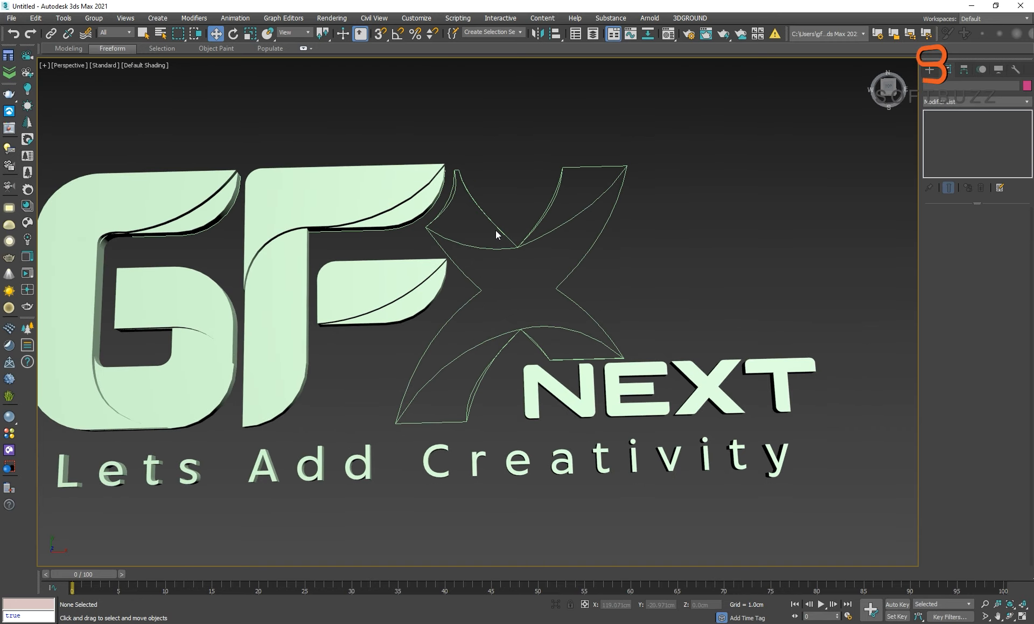
click(496, 248)
drag(518, 218, 665, 225)
key(ctrl+z)
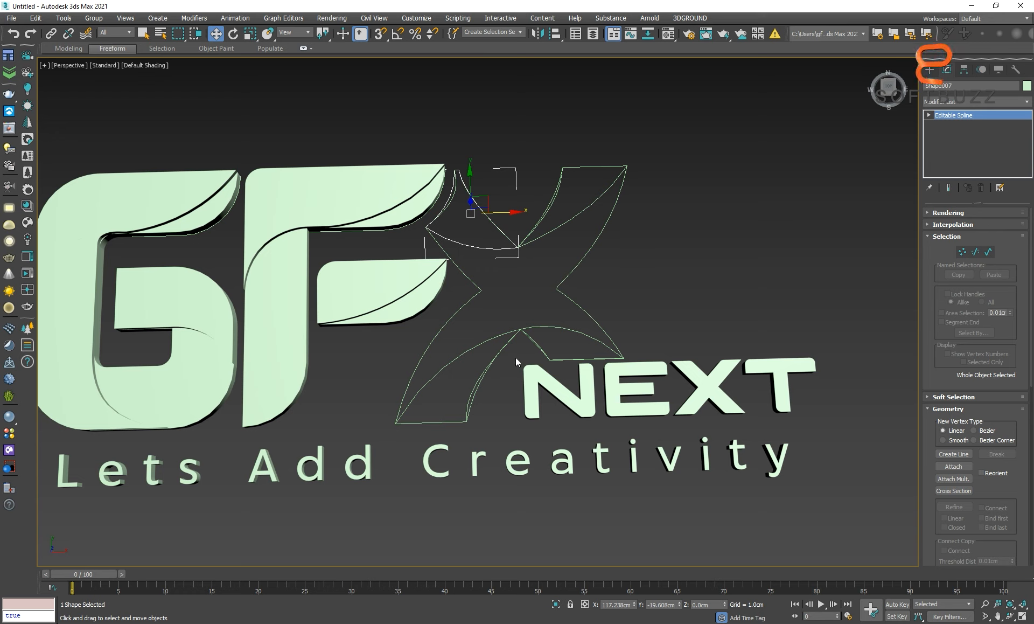
- Try moving the combined shape with the X outline sideways, undo the move, and enter its Spline level
click(432, 351)
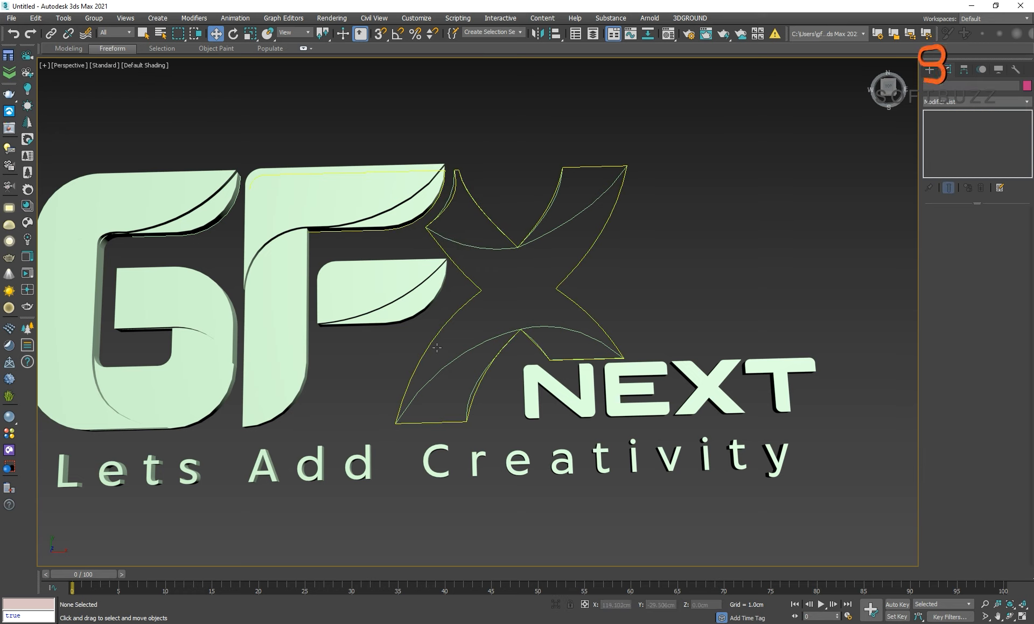
click(589, 314)
drag(492, 299, 691, 291)
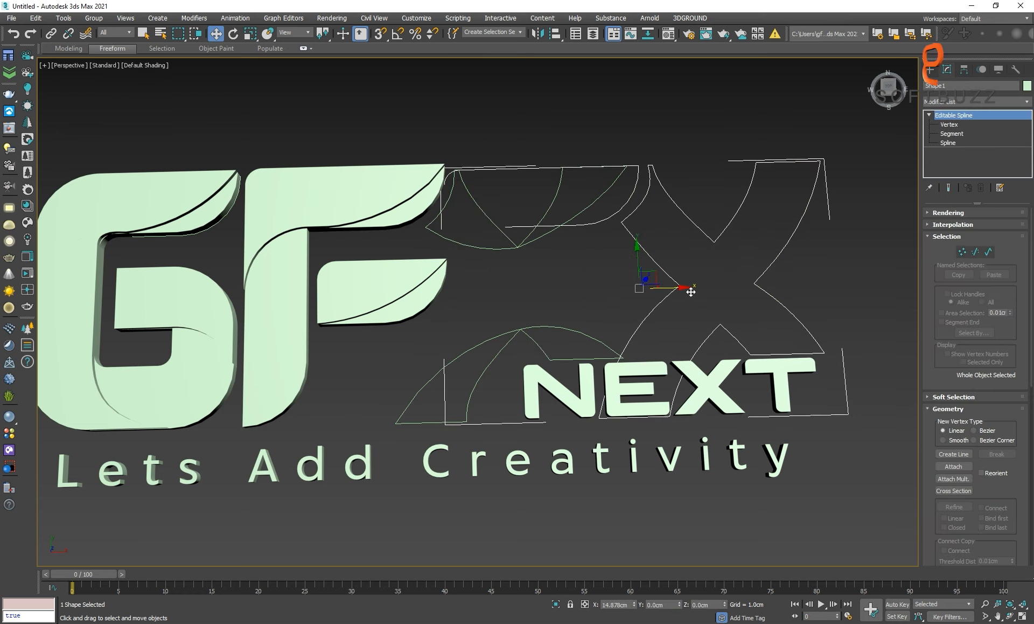
key(ctrl+z)
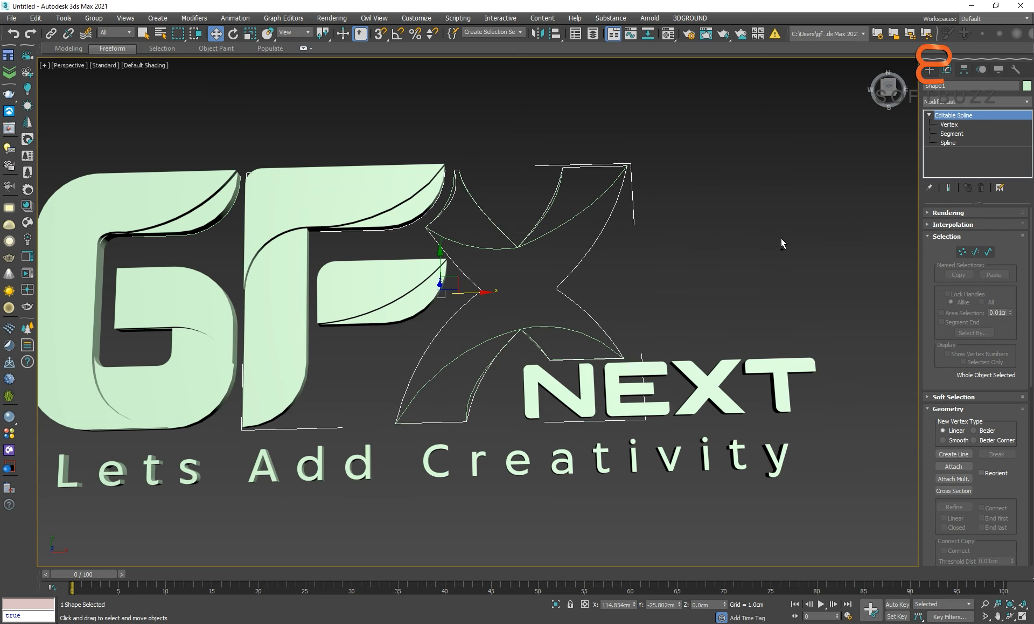
click(987, 253)
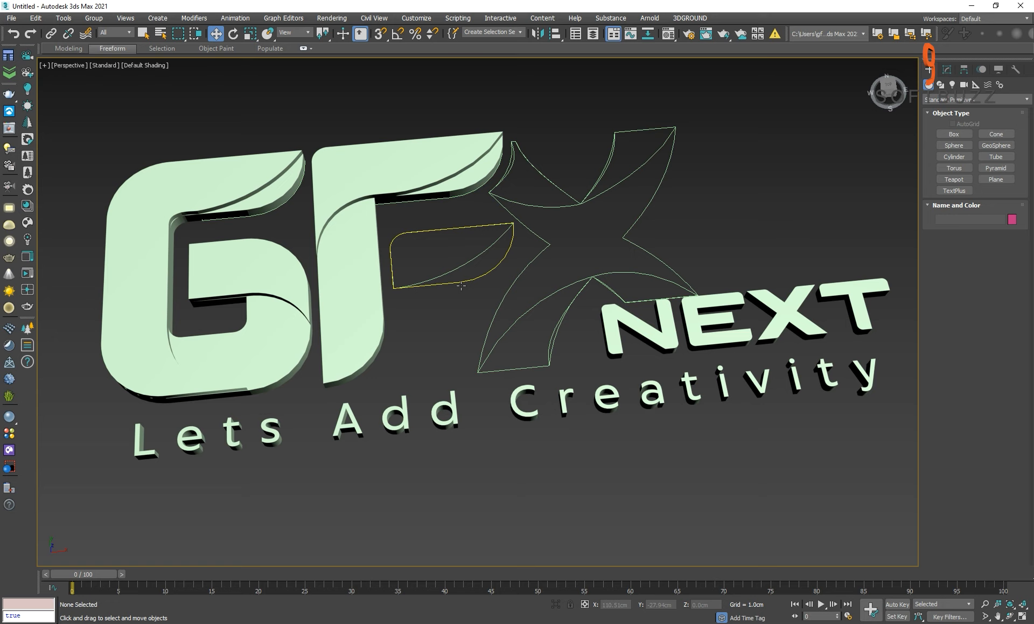
- Extrude the complete outer outline of the F's lower bar by 1.5 cm
click(462, 285)
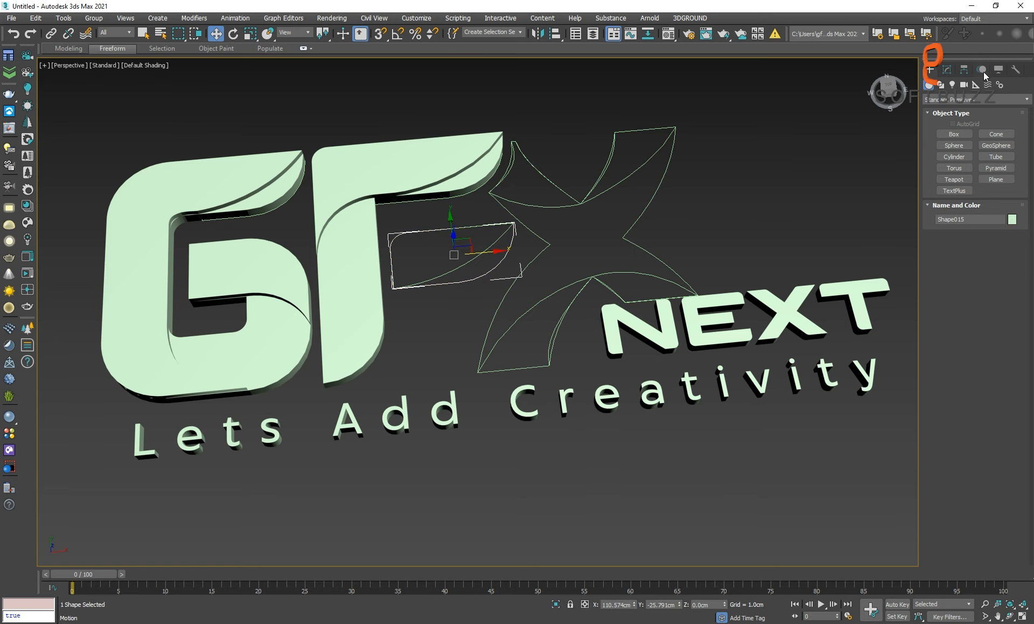
click(947, 70)
click(975, 101)
click(971, 138)
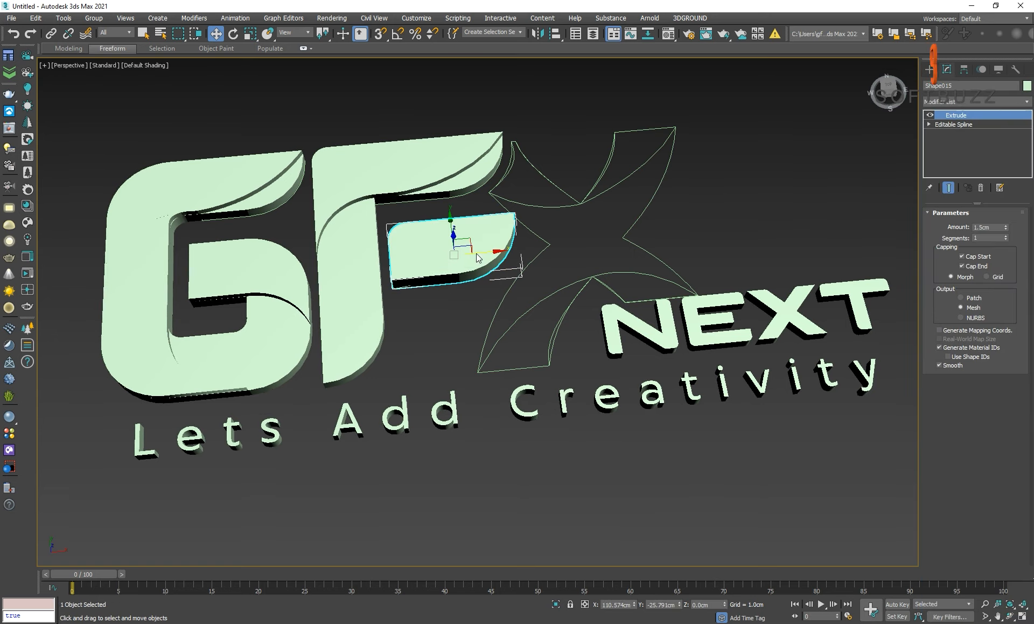
- Extrude the inner spline above the diagonal in the F's lower bar by 1.5 cm
click(467, 305)
key(F3)
click(463, 270)
key(F3)
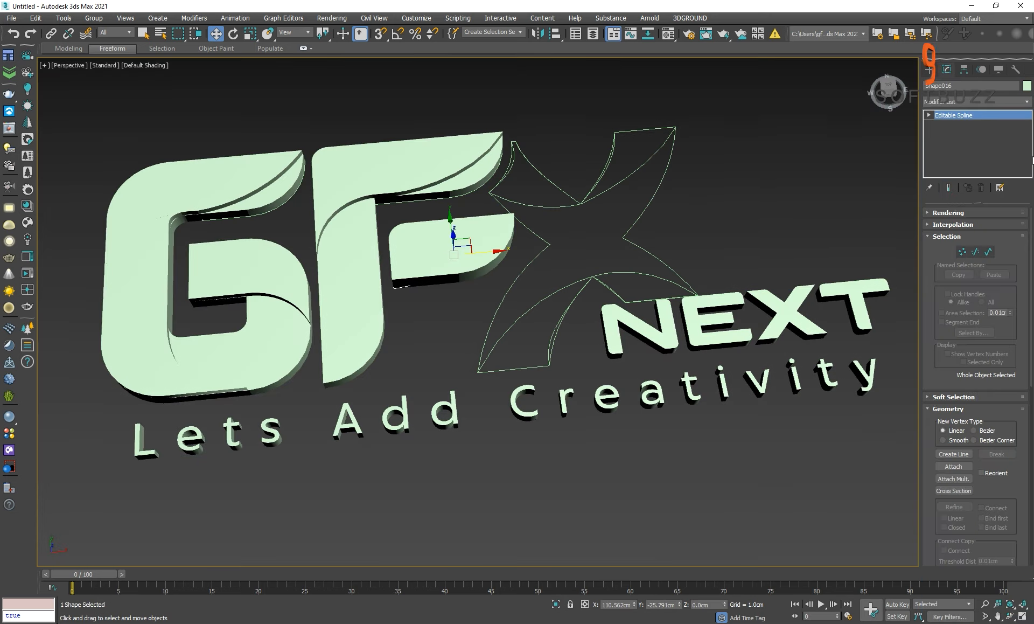
click(975, 101)
click(971, 138)
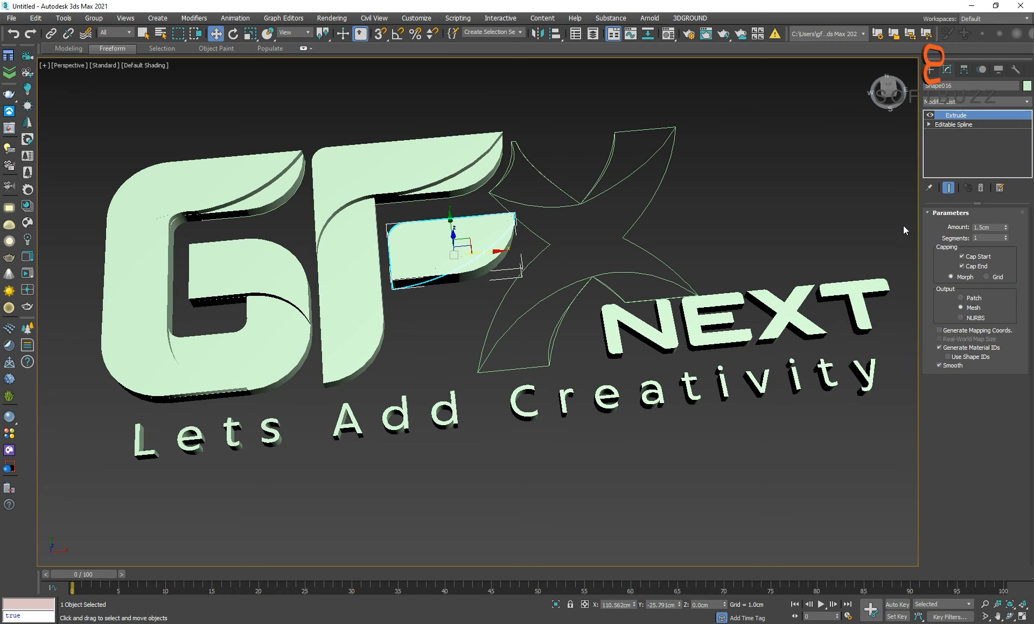
- Reduce the extrusion of the F's complete lower bar outline to 1 cm and clear the selection
key(F3)
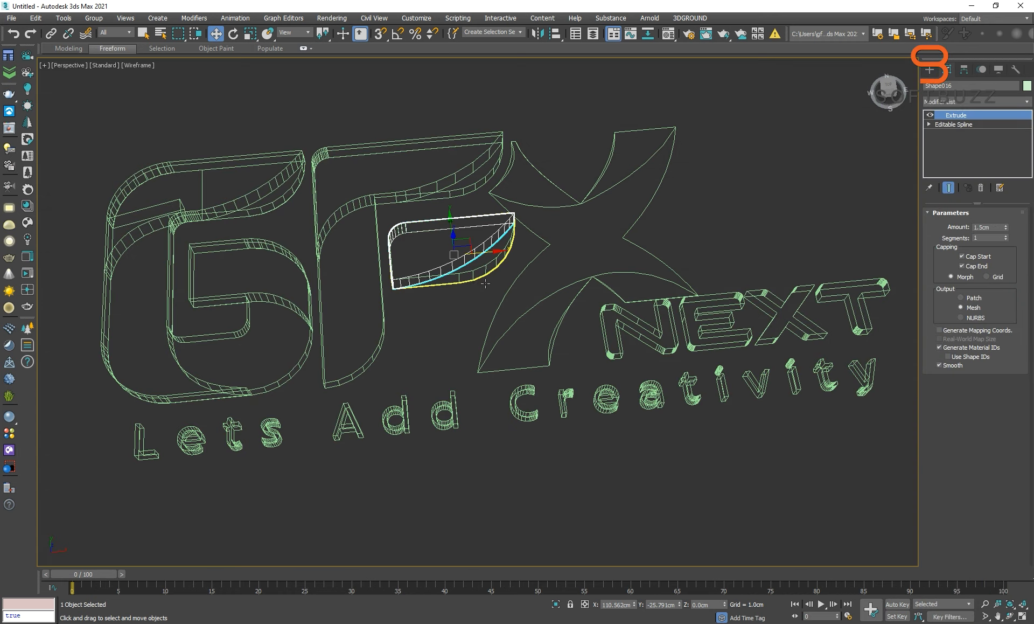
click(482, 276)
key(F3)
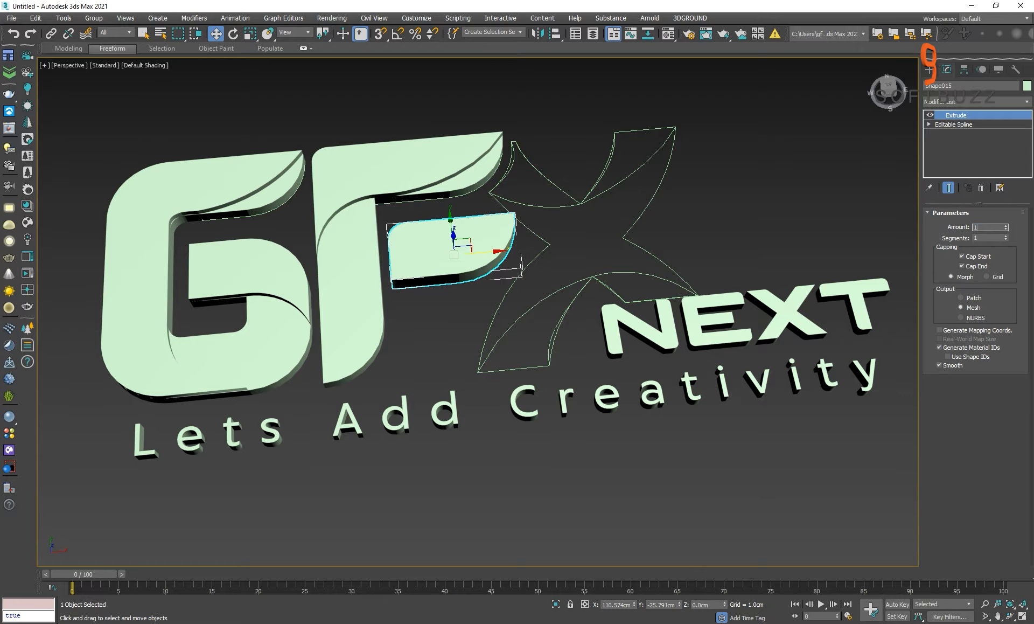
key(Return)
click(565, 268)
- Try moving the inner shape of the X's upper-left arm sideways
alt+middle_drag(565, 269, 503, 300)
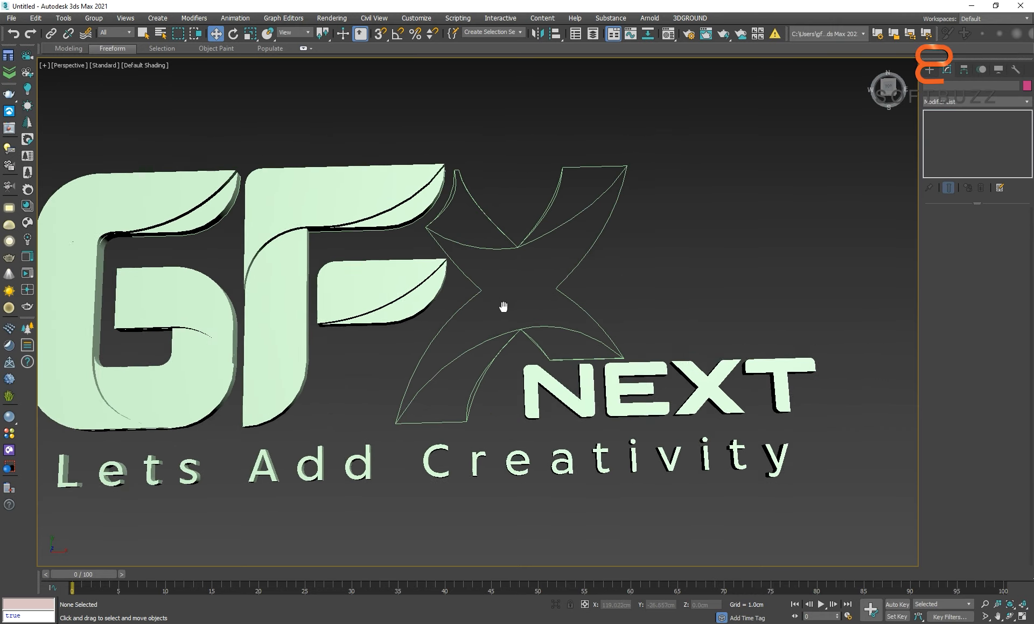
click(511, 252)
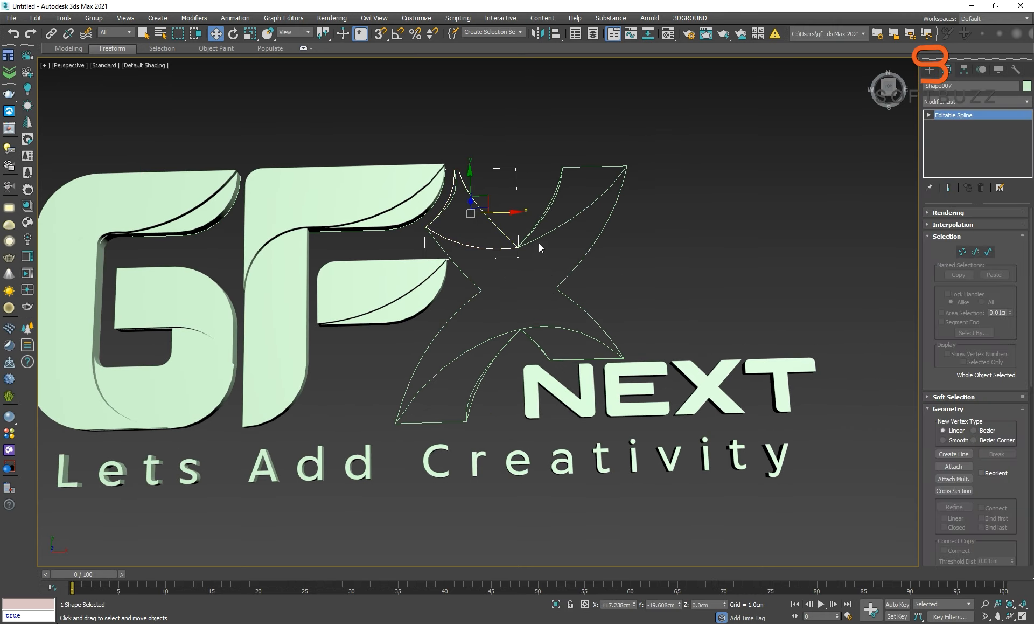
drag(517, 217, 664, 225)
- Try moving the combined shape that contains the X outline sideways and undo the move
click(434, 350)
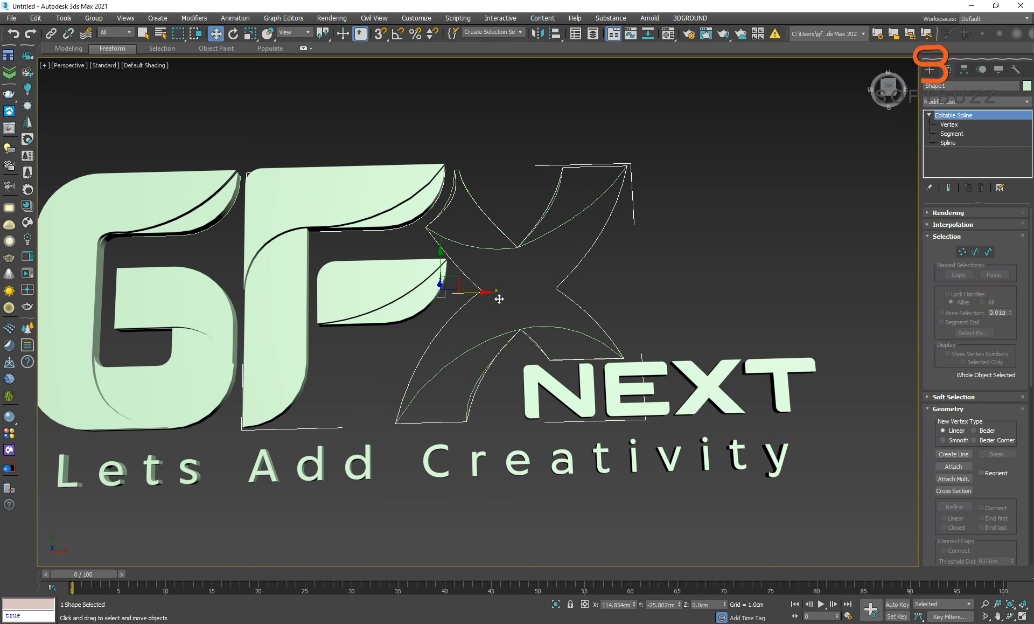
drag(499, 298, 698, 294)
key(ctrl+z)
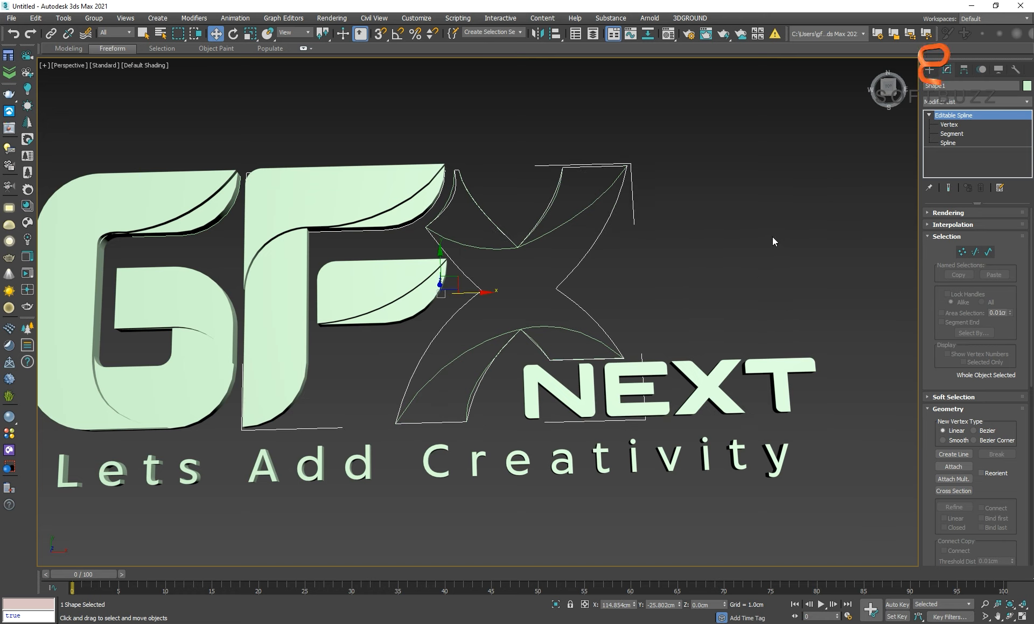
- Remove the leftover F splines from the combined shape, keeping only the X outline, and leave the Spline level
click(988, 251)
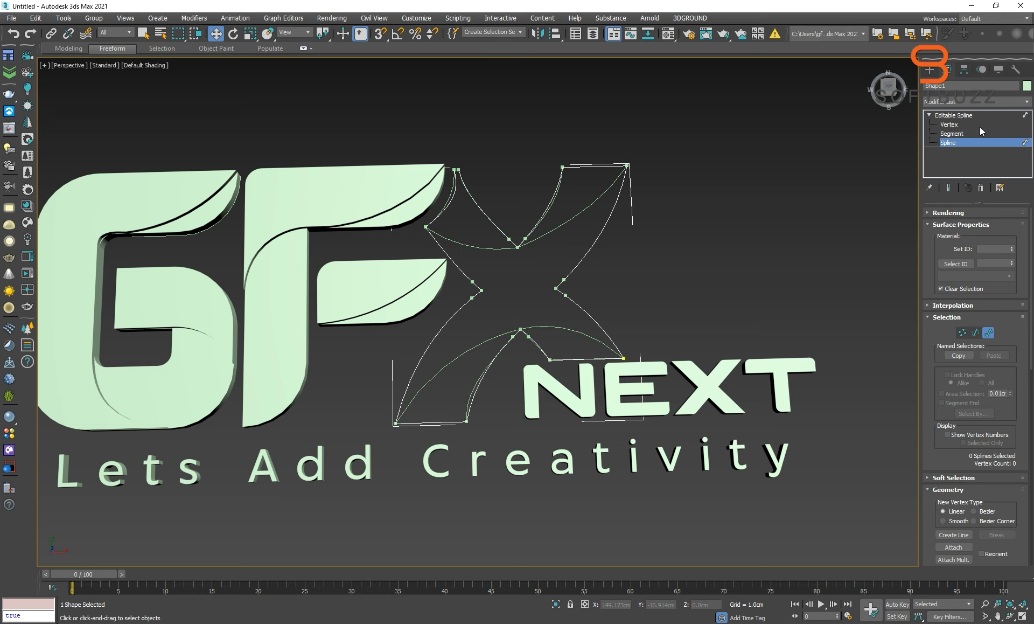
click(530, 355)
click(561, 331)
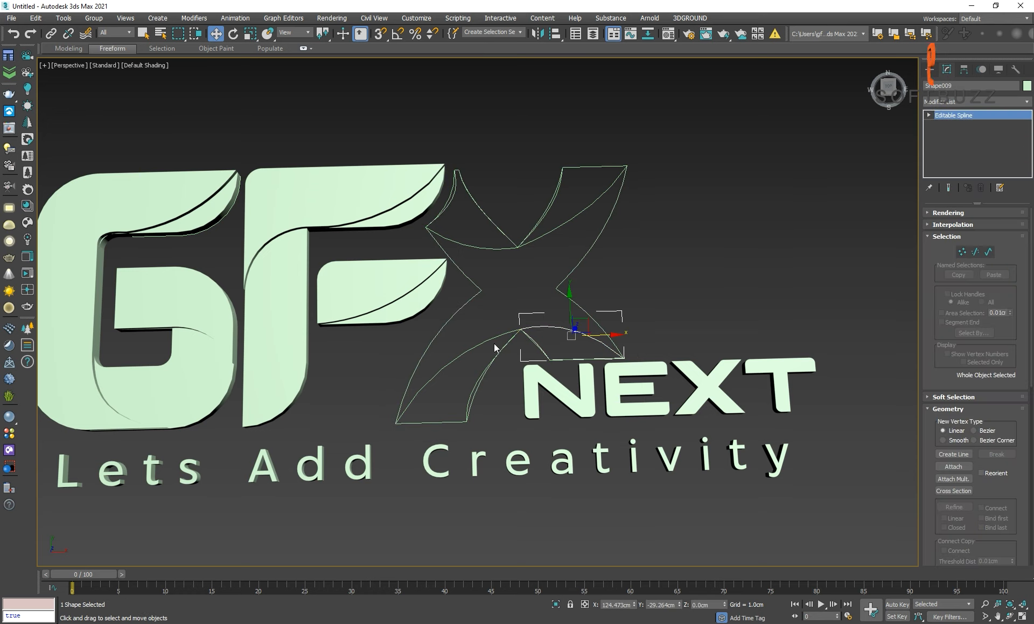
- Extrude the full X outline by 1 cm
click(435, 347)
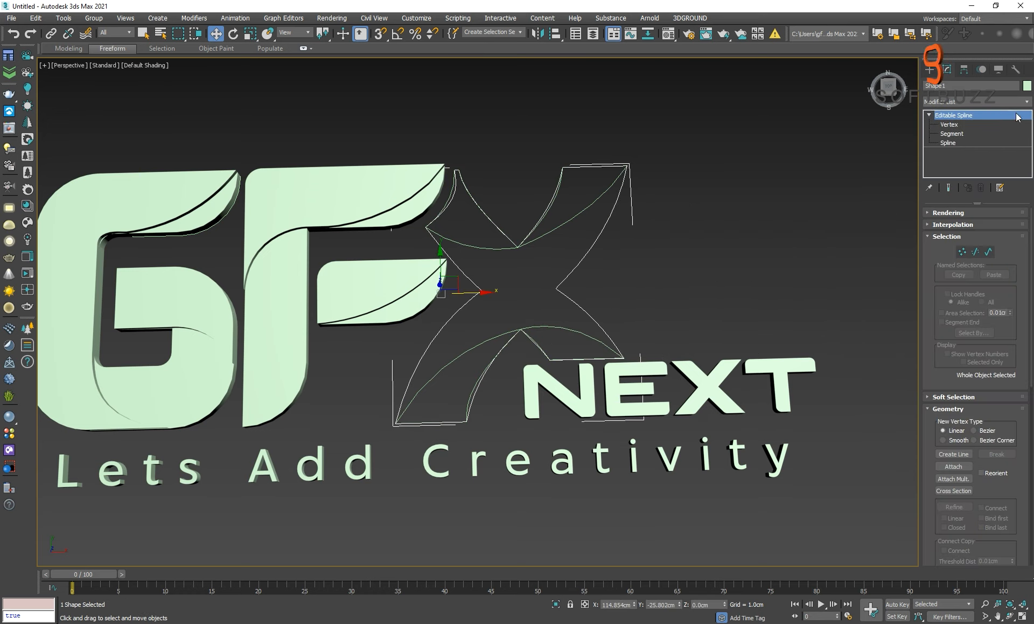
click(975, 101)
key(e)
click(966, 162)
- Extrude the inner shape of the X's upper-right arm by 1.5 cm and clear the selection
alt+middle_drag(716, 366, 675, 299)
key(F3)
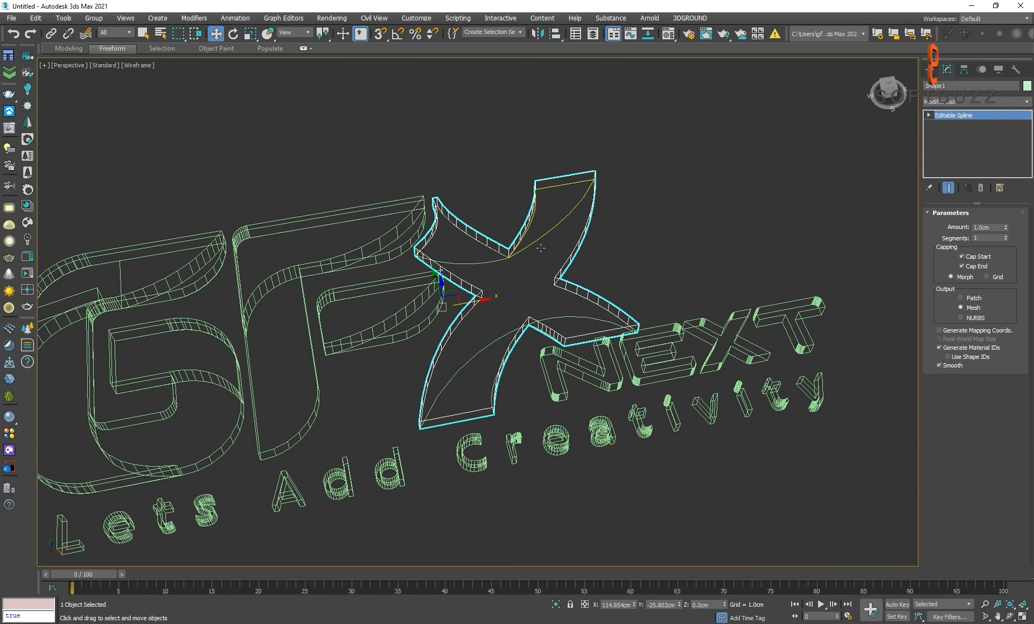
click(541, 248)
key(F3)
click(1027, 102)
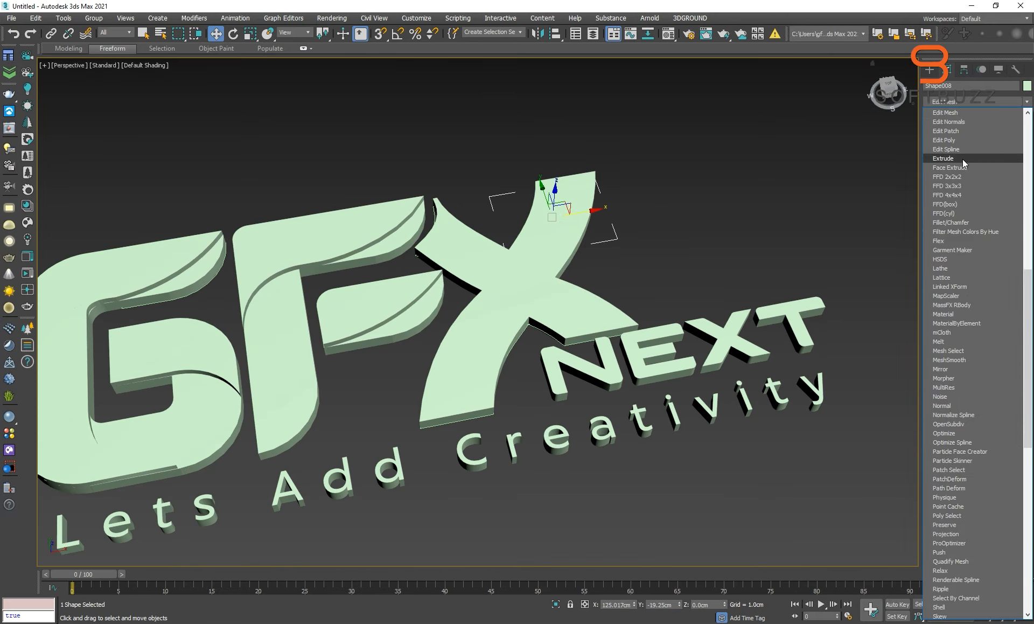
click(962, 160)
text(1.5)
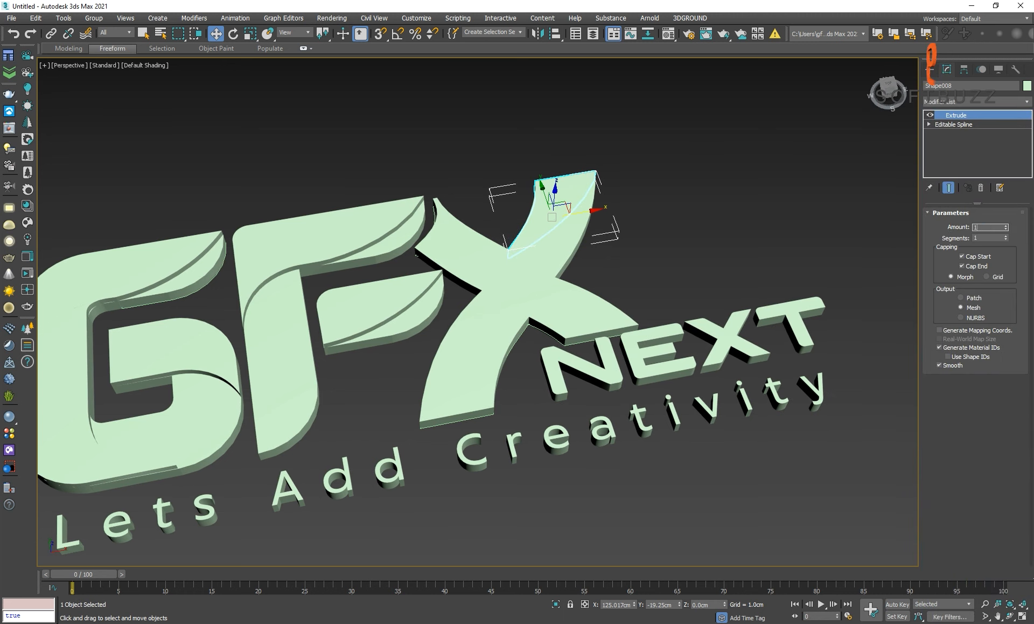
key(Return)
click(689, 214)
- Select the inner shape of the X's upper-left arm and return the viewport to shaded display
key(F3)
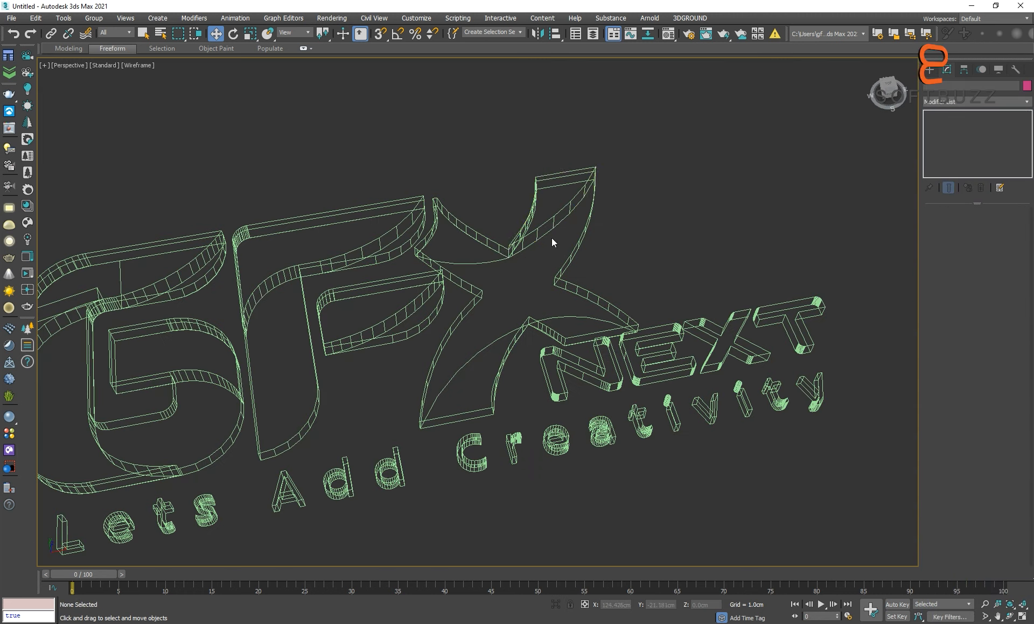
click(474, 267)
key(F3)
click(1028, 101)
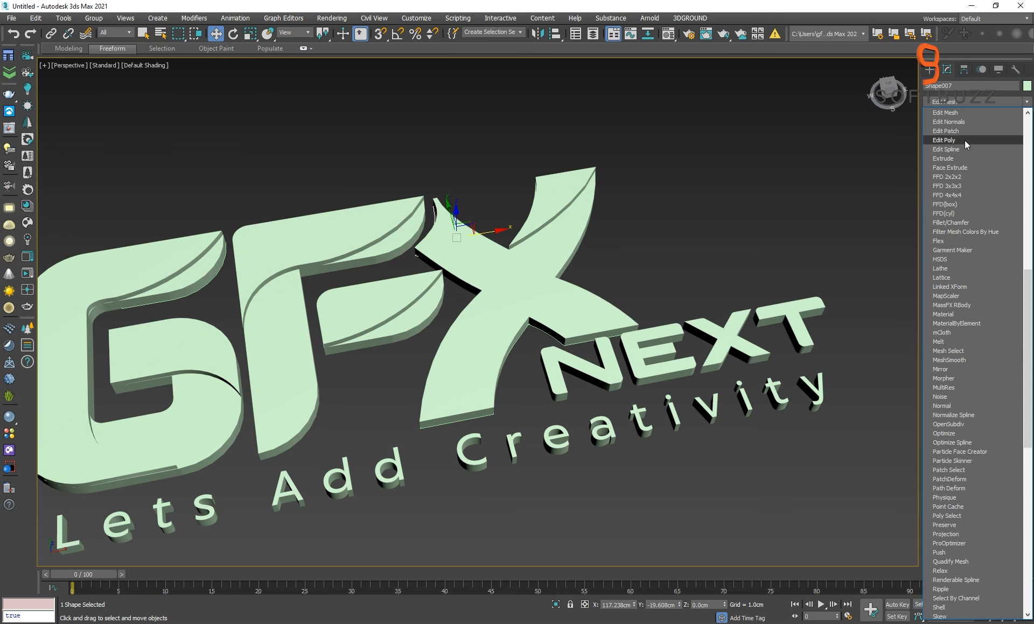
click(950, 168)
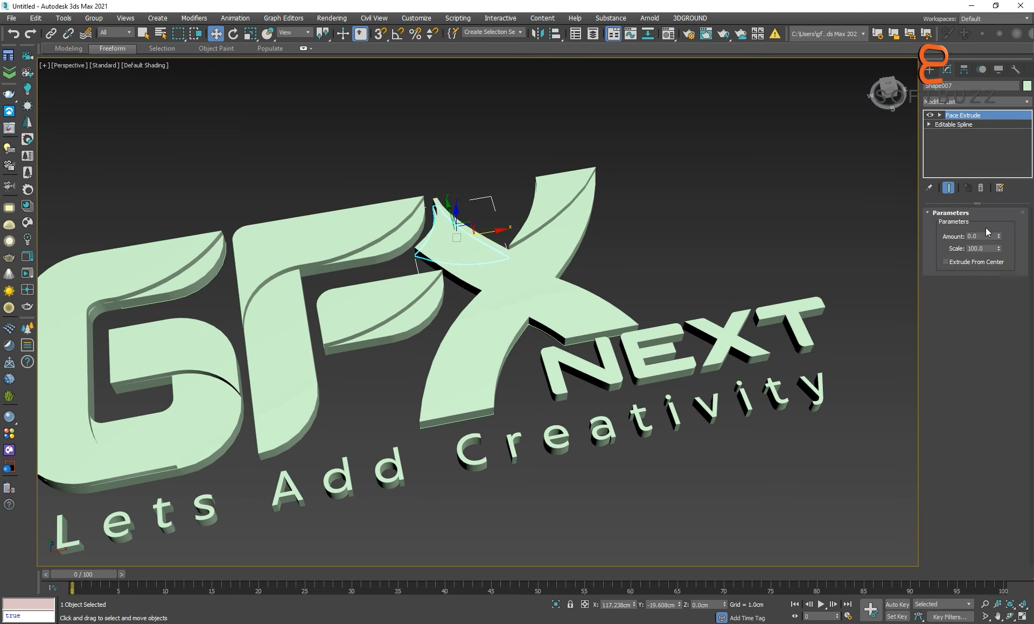
click(982, 188)
- Extrude the inner shape of the X's upper-left arm by 1.5 cm and clear the selection
click(1027, 102)
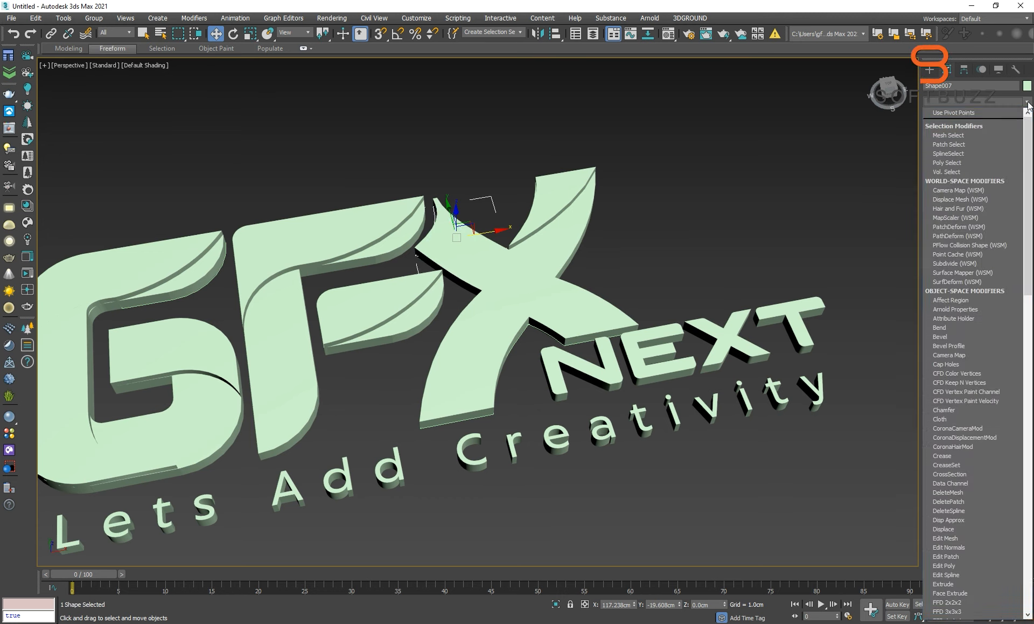
click(948, 154)
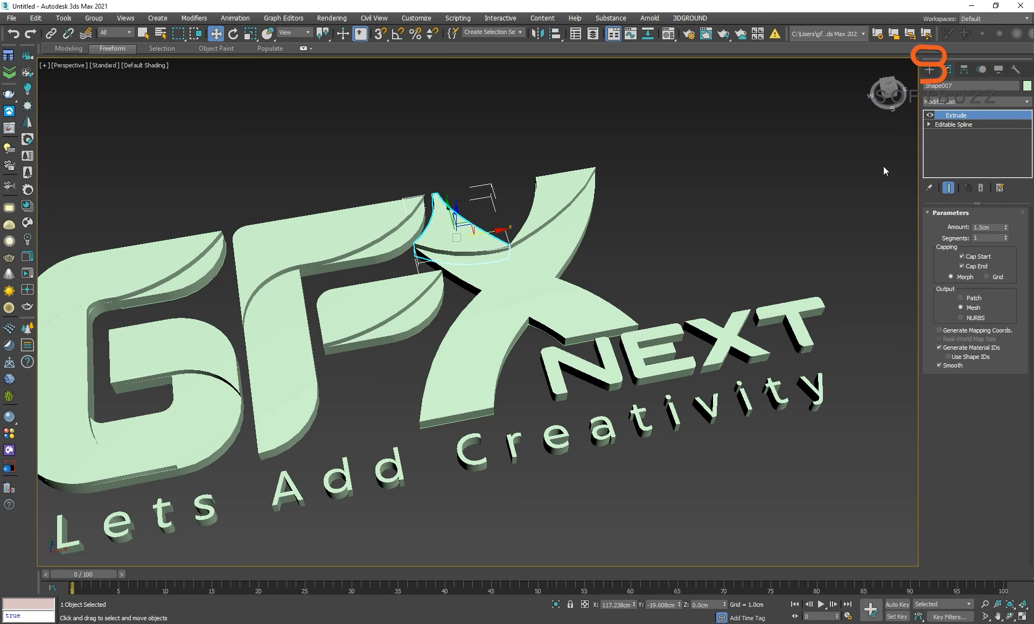
click(702, 234)
- Extrude the inner shape of the X's lower-left arm by 1.5 cm
click(592, 313)
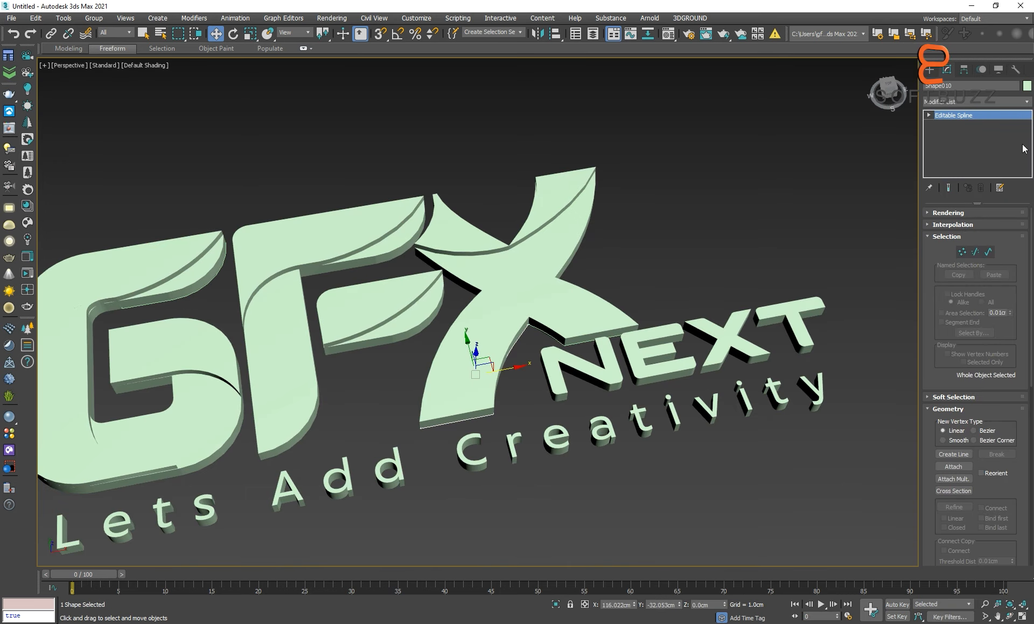
click(1027, 102)
click(953, 160)
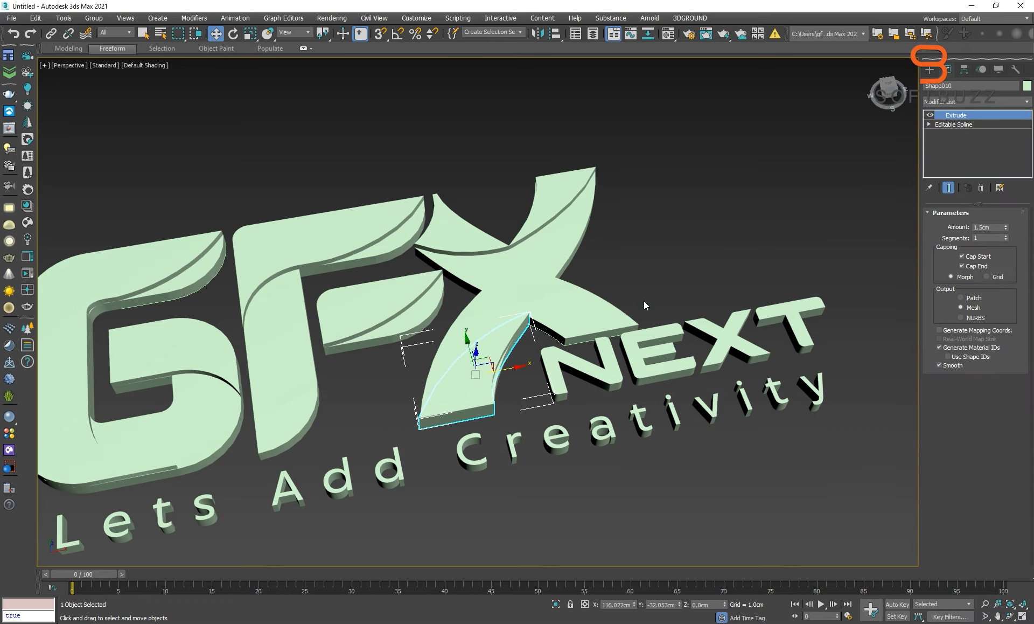
alt+middle_drag(644, 301, 630, 301)
- Extrude the inner shape of the X's lower-right arm and clear the selection
click(630, 302)
key(F3)
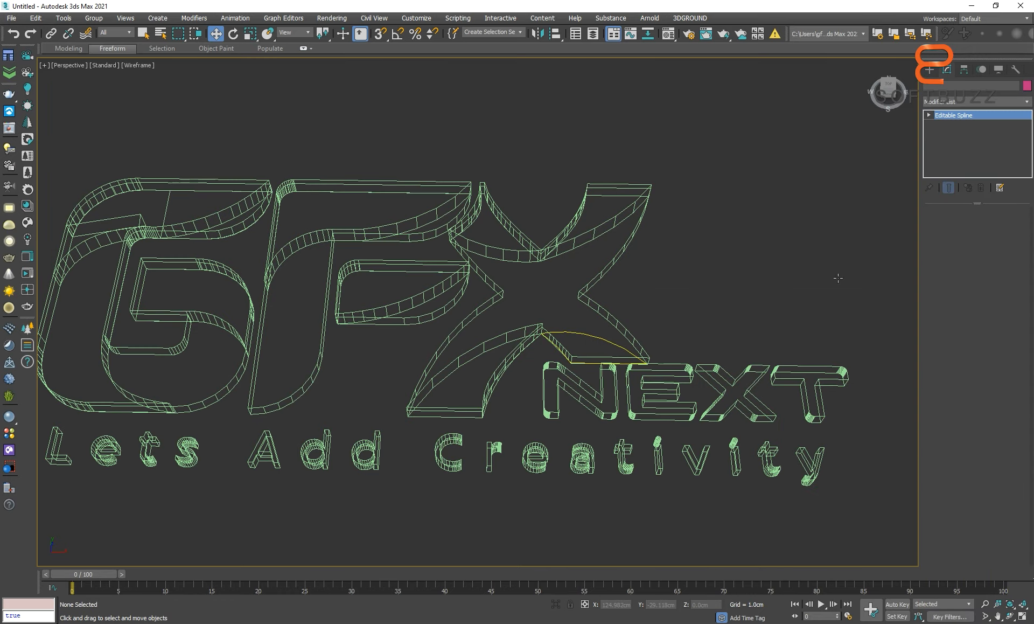
key(F3)
click(1027, 102)
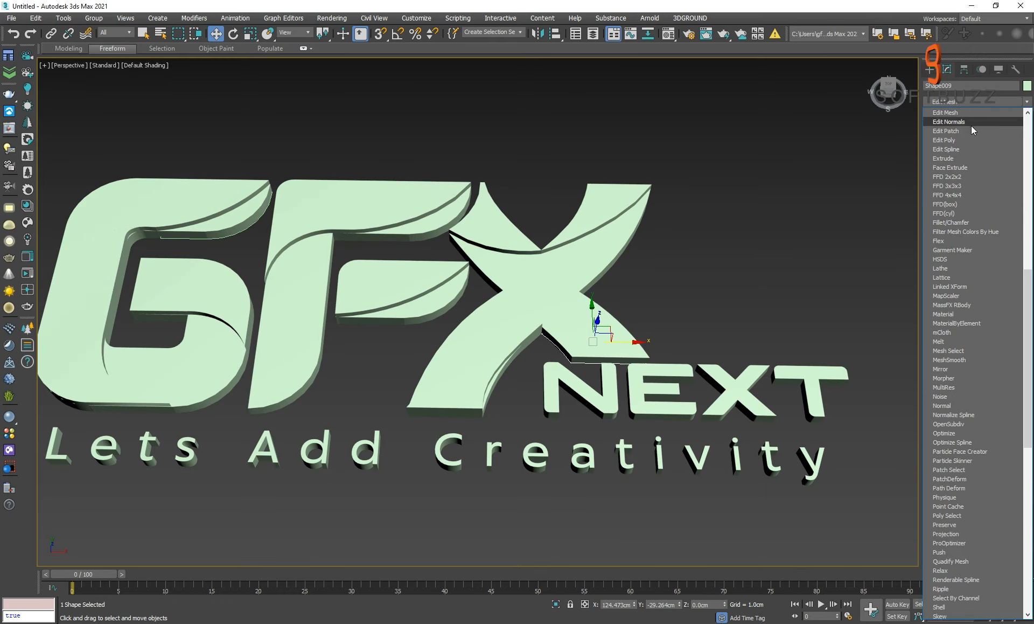
click(953, 159)
alt+middle_drag(716, 315, 670, 266)
click(734, 319)
- Select all the extruded logo pieces in the perspective view and combine them into one group with the default name
key(f)
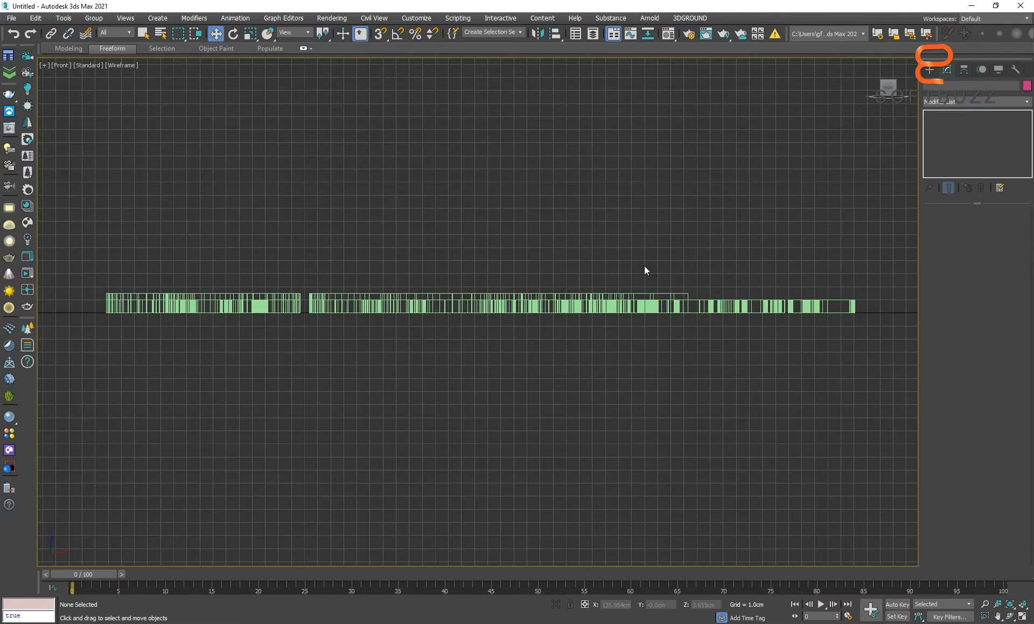
key(p)
scroll(566, 274, down, 8)
drag(405, 224, 598, 318)
scroll(559, 294, up, 6)
alt+middle_drag(559, 295, 608, 286)
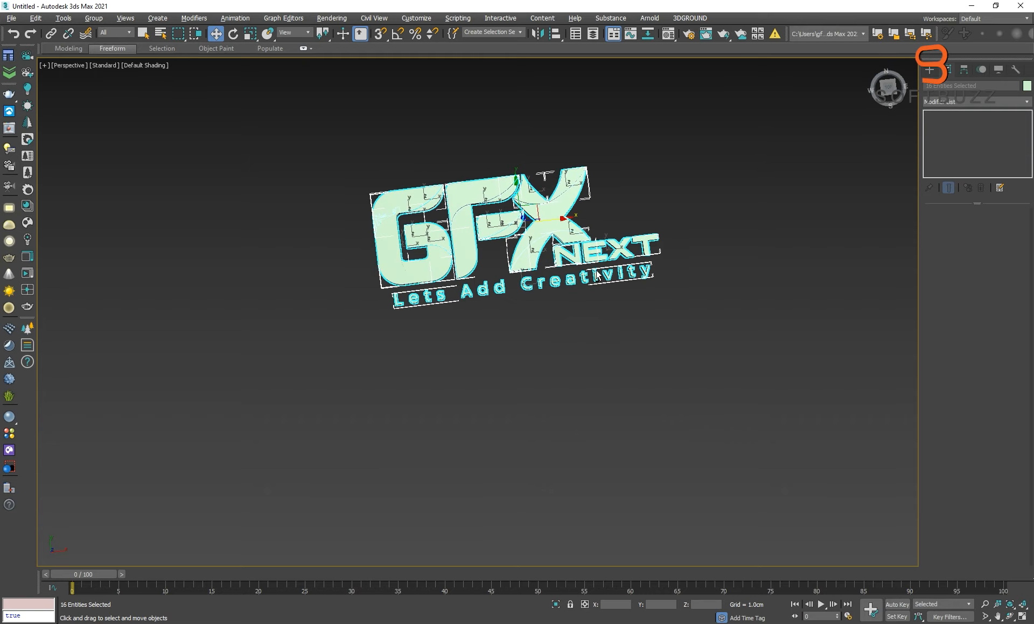
click(929, 69)
click(699, 153)
key(ctrl+a)
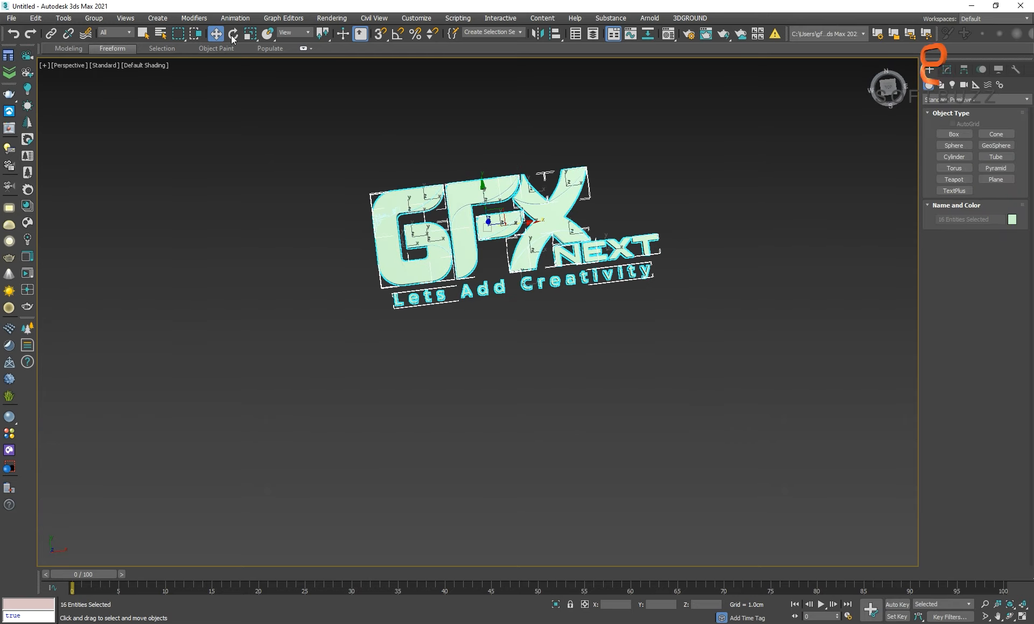
click(94, 17)
click(105, 30)
click(527, 337)
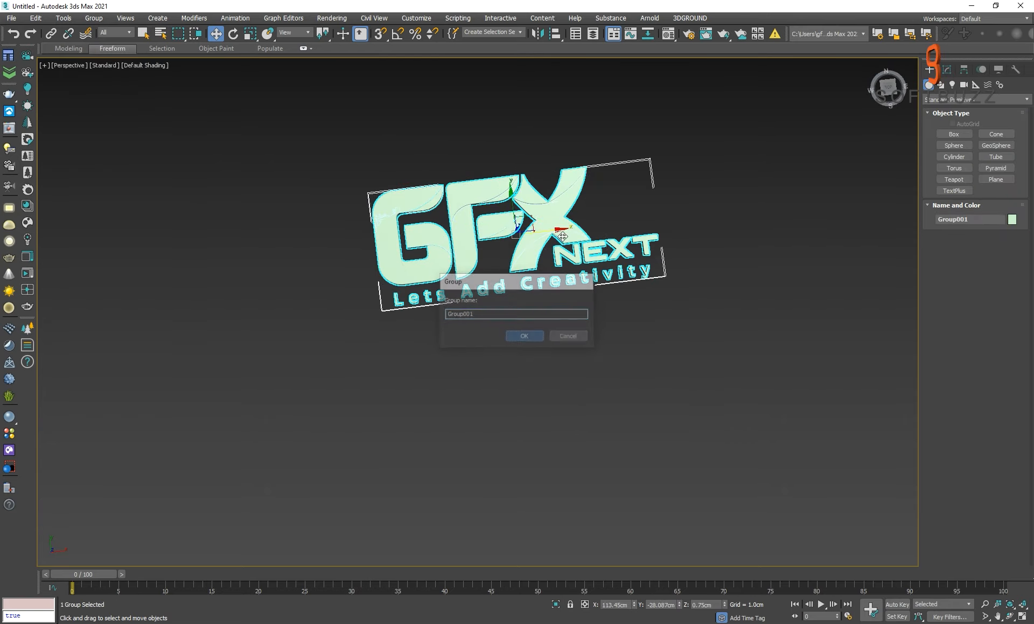
- Rotate the logo group 90 degrees about the X axis with angle snap, and move it sideways towards the grid's centre
key(e)
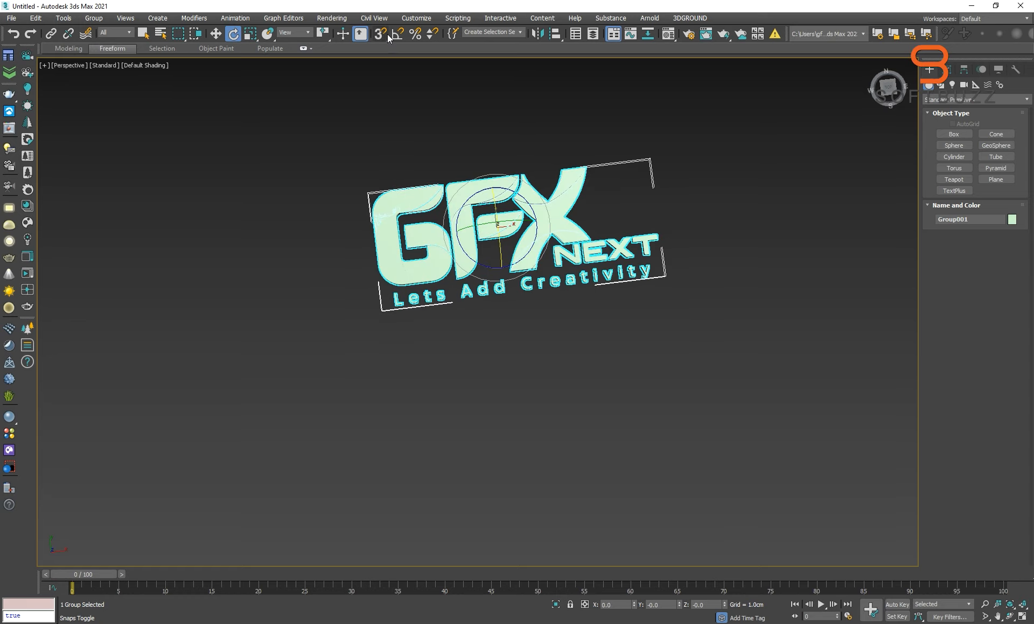
drag(501, 204, 494, 255)
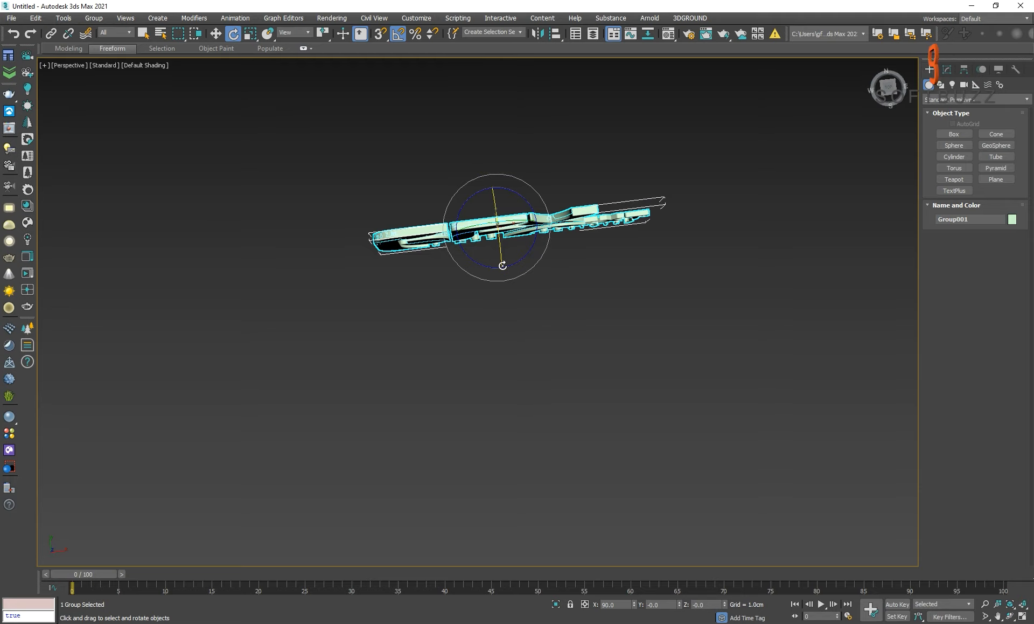
key(w)
scroll(503, 264, down, 5)
middle_drag(503, 259, 573, 293)
drag(596, 277, 451, 260)
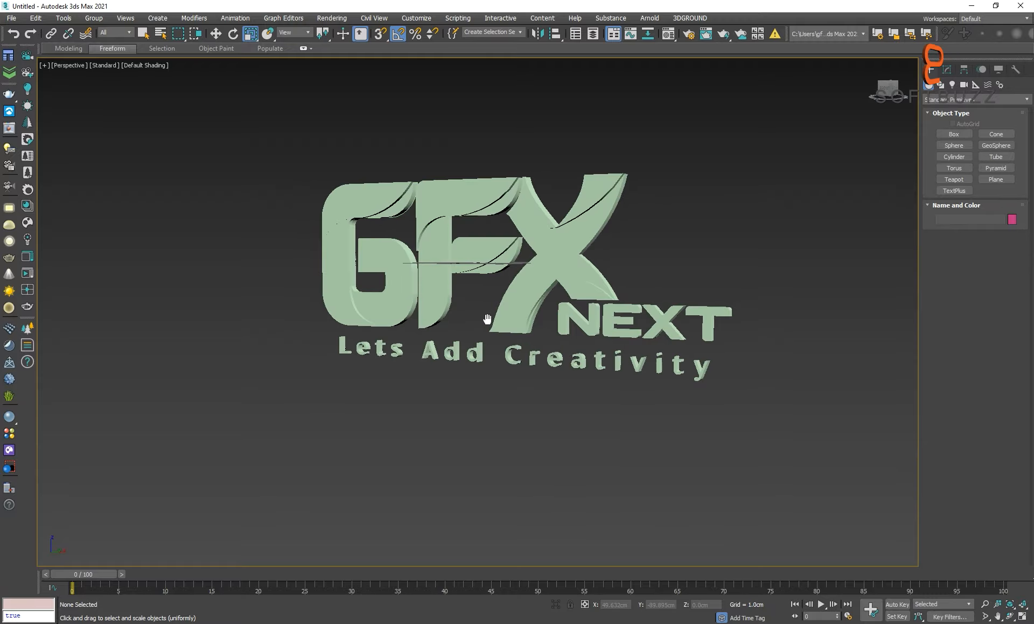
- Open the logo group for editing and select the outer upper piece of the G with the Move tool
alt+middle_drag(481, 307, 566, 331)
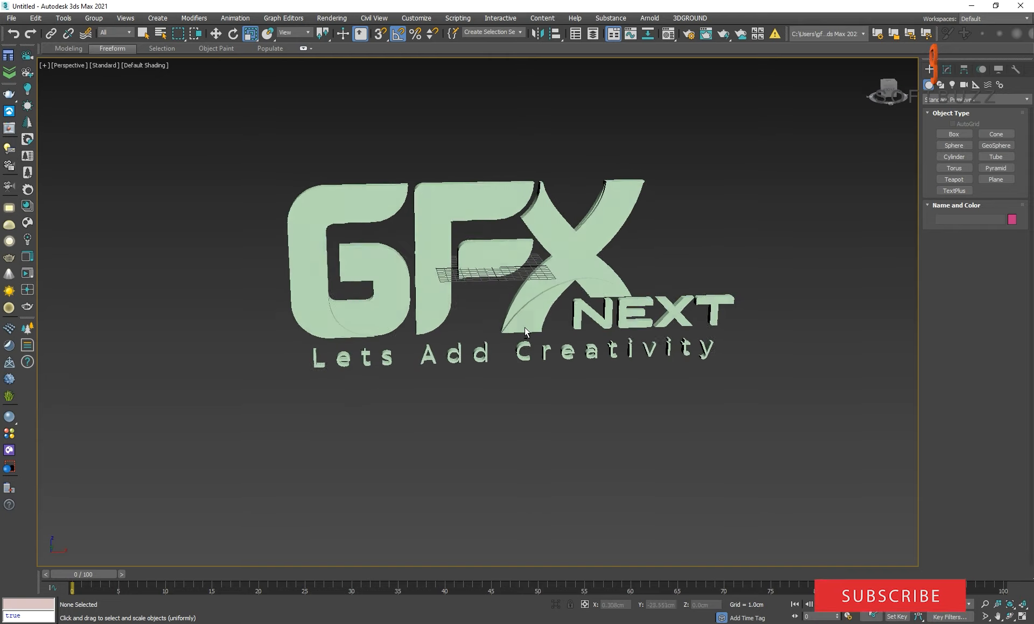
click(528, 325)
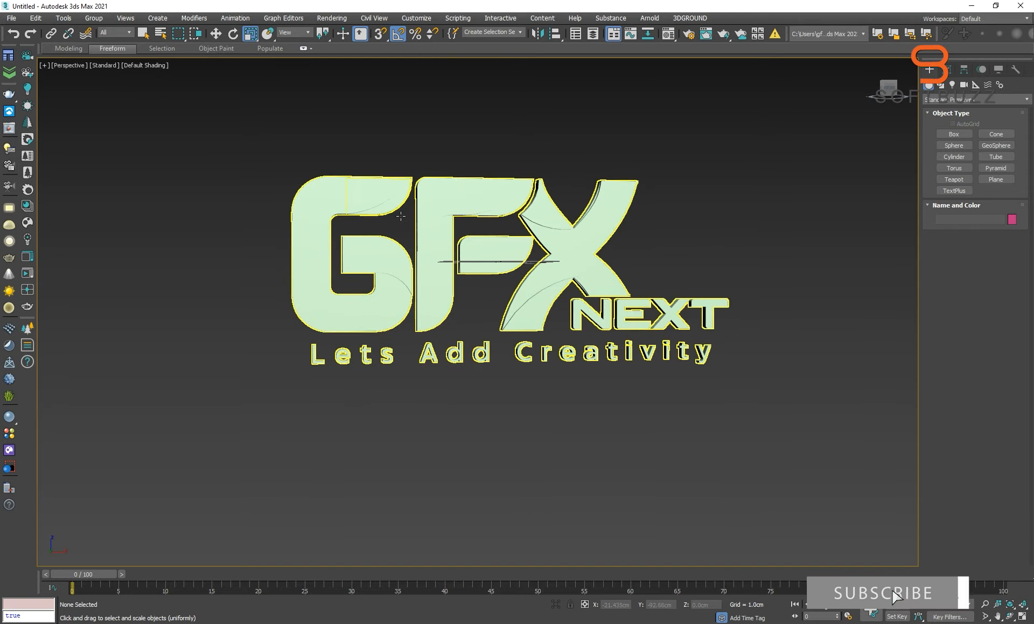
click(93, 17)
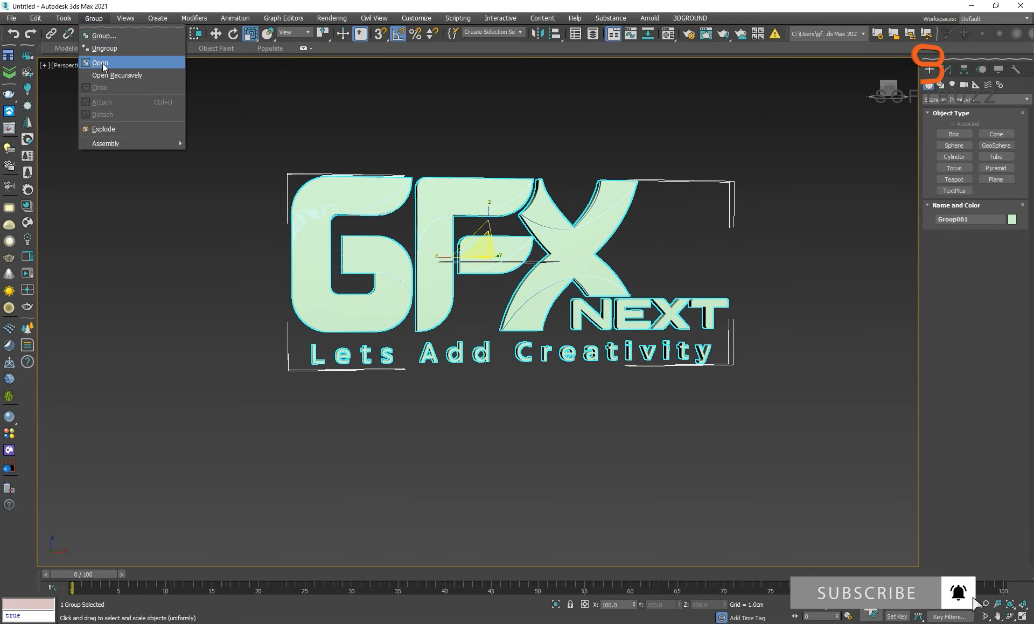
click(100, 63)
scroll(455, 204, up, 3)
click(204, 269)
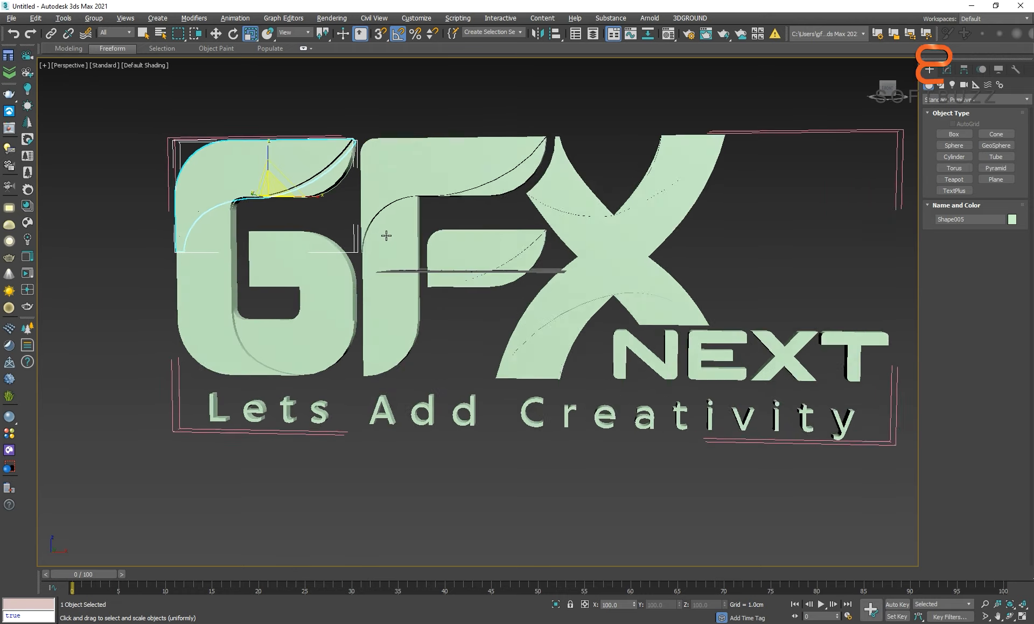
alt+middle_drag(386, 236, 377, 235)
key(w)
click(946, 69)
middle_drag(545, 260, 553, 253)
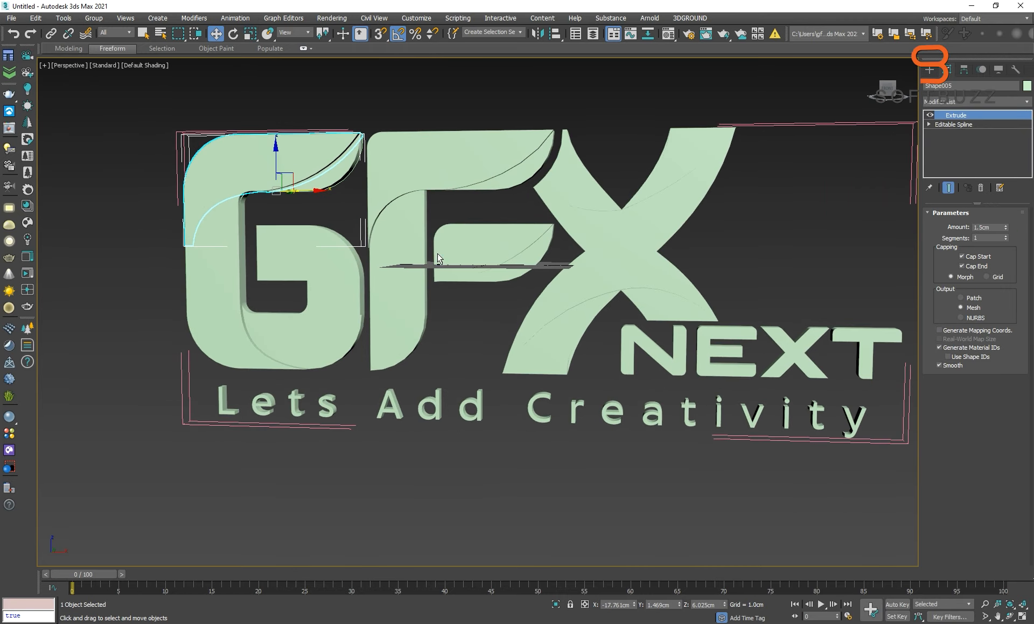
- Open the V-Ray material library and show its Carpaint category
click(9, 434)
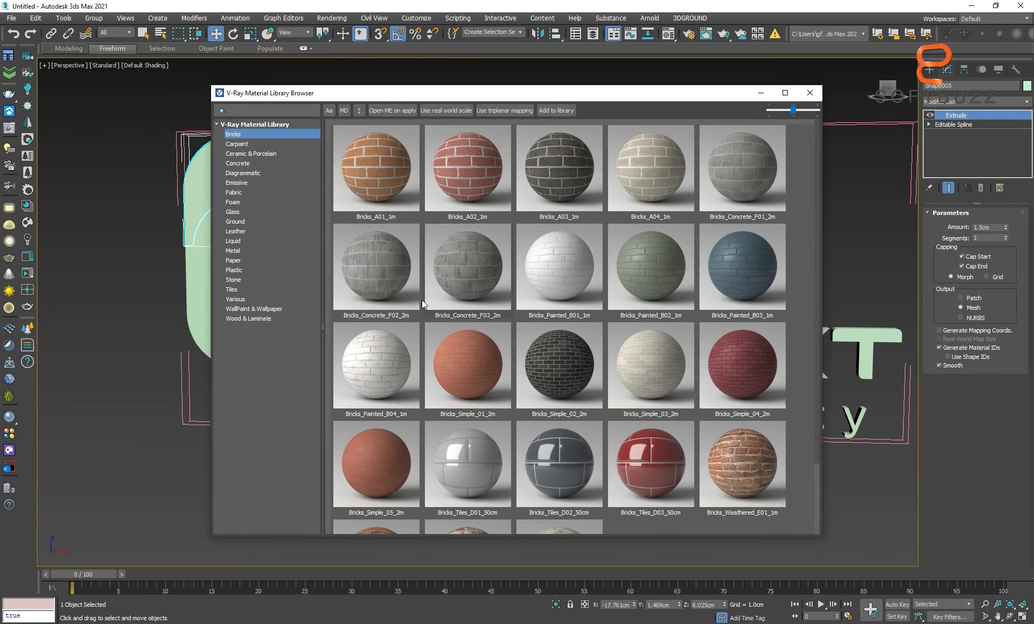
click(248, 192)
click(253, 163)
click(248, 144)
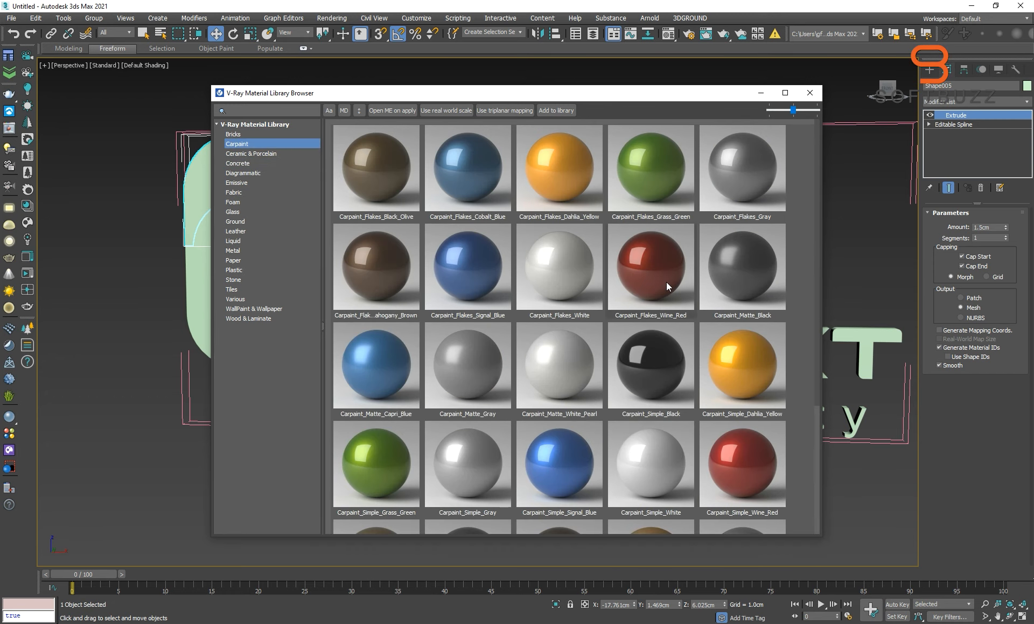
- Add the Carpaint_Flakes_Dahlia_Yellow material to the Material Editor and minimize the material library
right_click(748, 344)
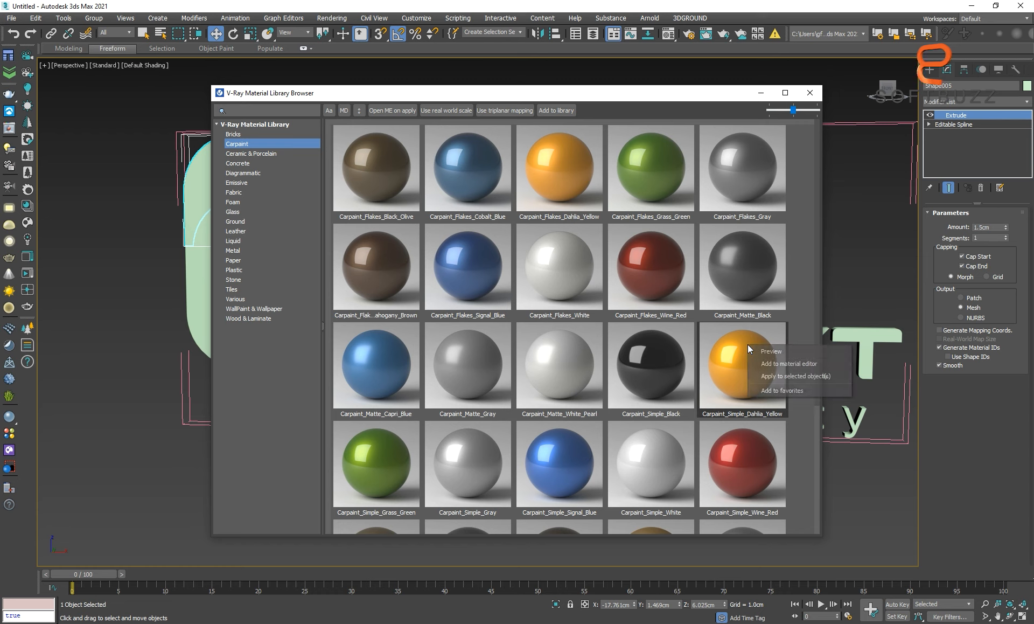
right_click(548, 164)
click(833, 96)
key(m)
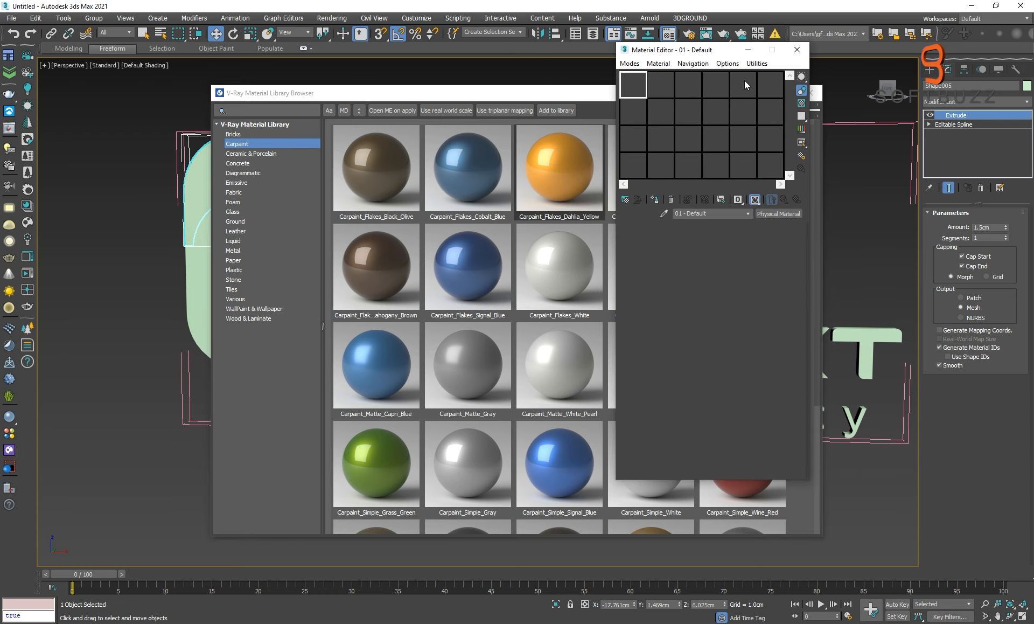
click(532, 95)
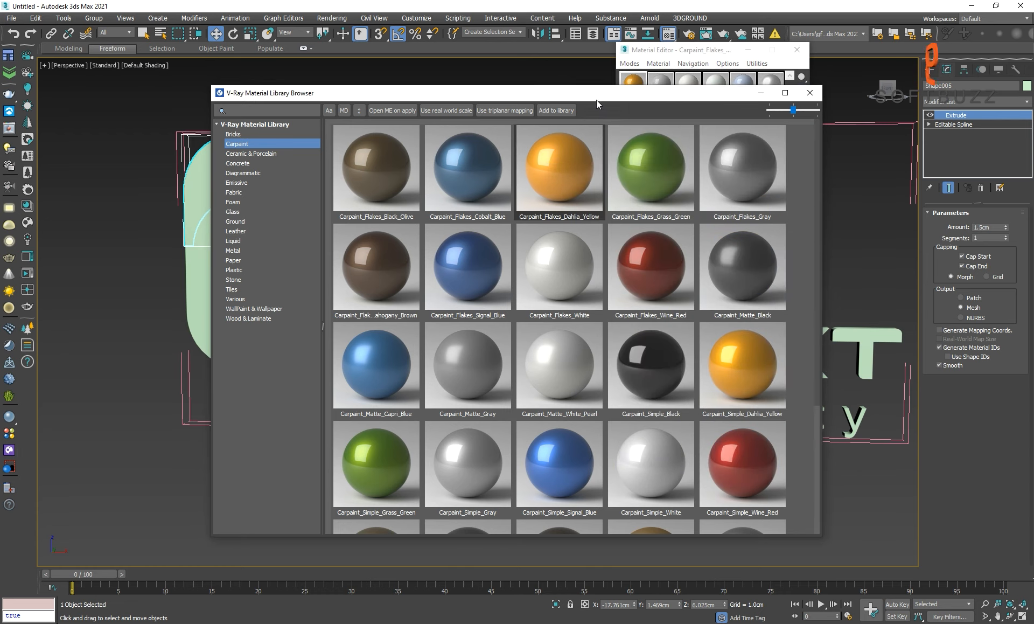
right_click(567, 163)
click(586, 183)
click(481, 89)
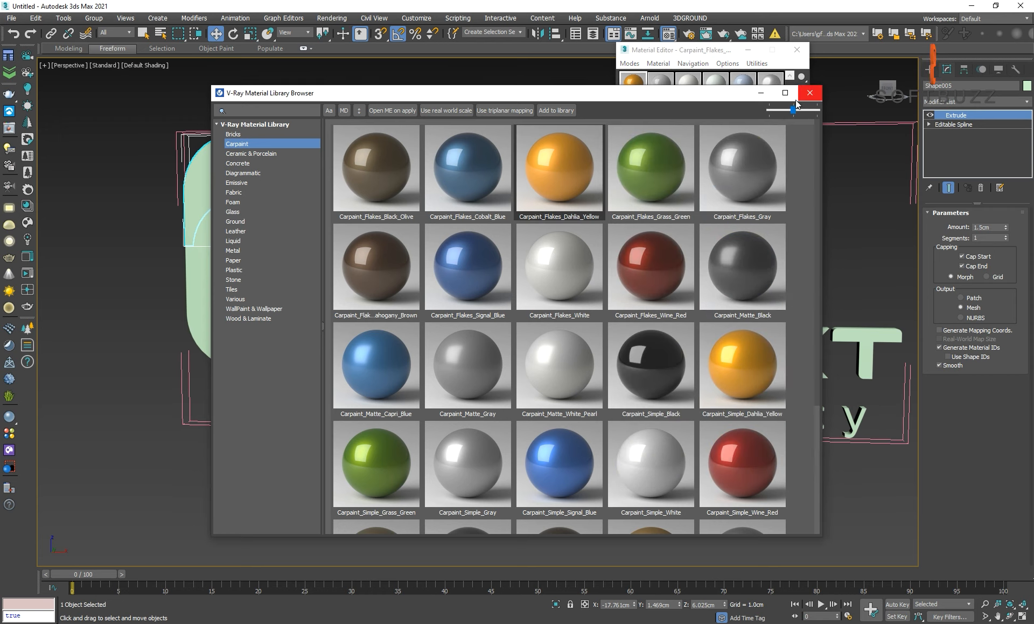
click(760, 93)
- Assign the Carpaint_Flakes_Dahlia_Yellow material to the G's outer upper piece and its left piece
click(653, 199)
click(386, 131)
mouse_move(311, 216)
middle_down()
mouse_move(333, 209)
mouse_move(326, 214)
middle_up()
click(252, 244)
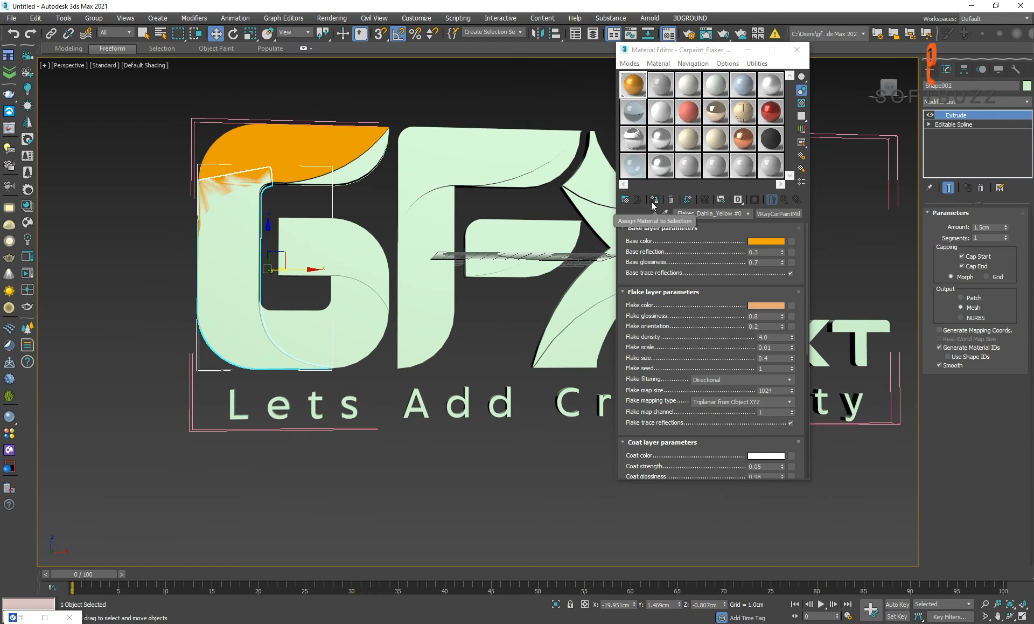
click(653, 200)
- Set the car paint's base color to a deeper orange with RGB 230, 81, 0
click(765, 242)
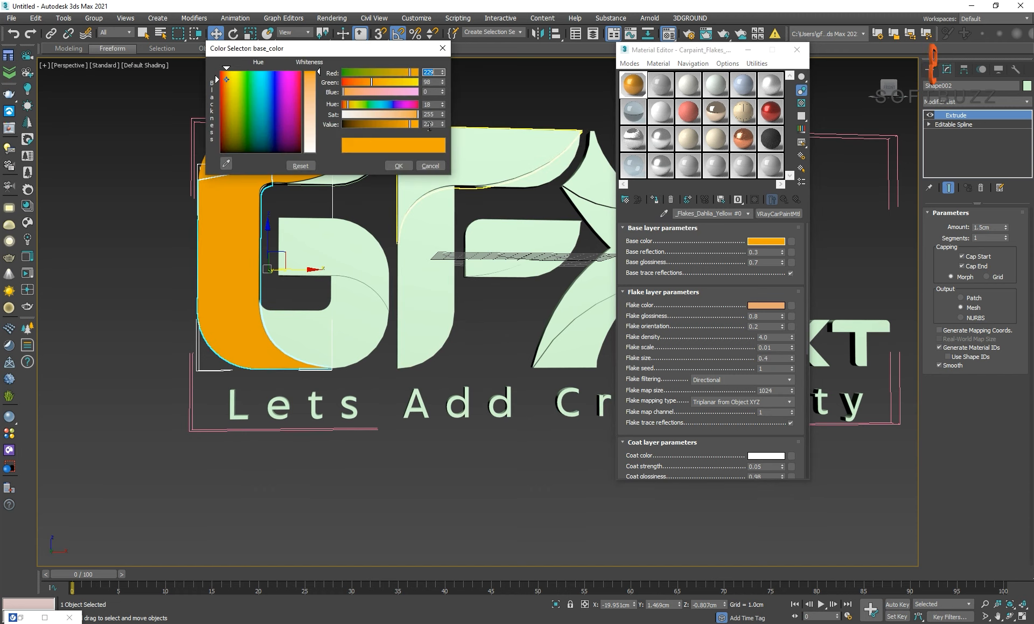
click(225, 79)
click(398, 166)
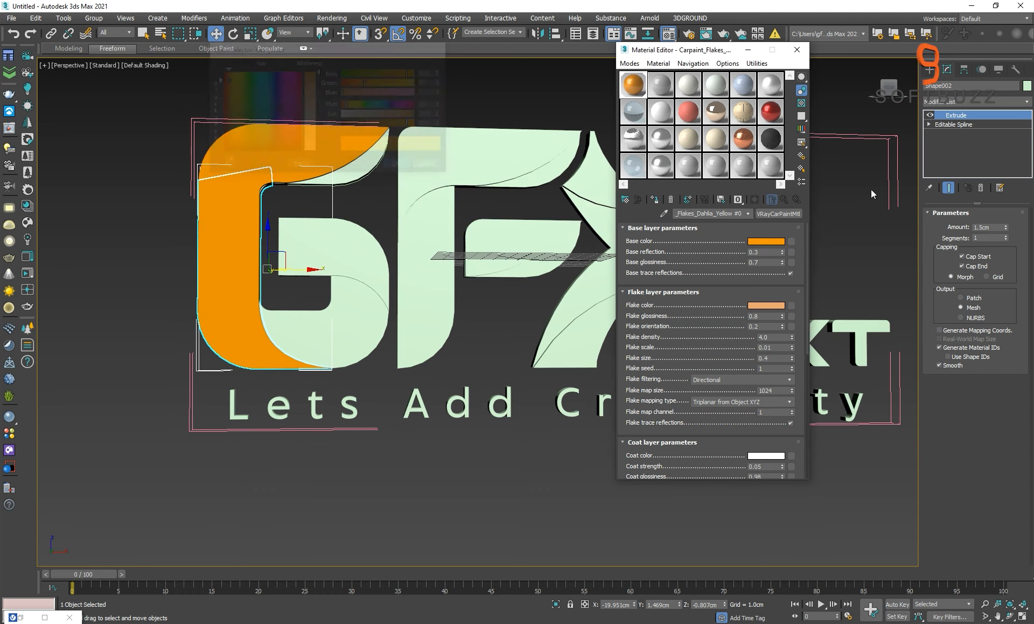
click(374, 121)
click(250, 203)
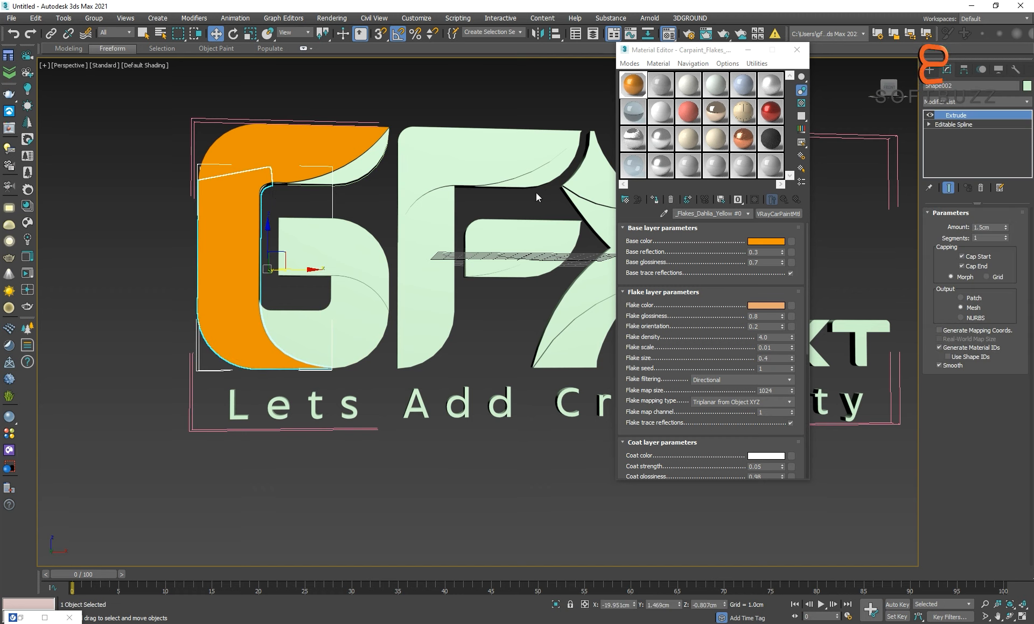
- Assign a renamed copy of the orange car paint from the second slot to the G's left piece and lighten its base color
click(635, 91)
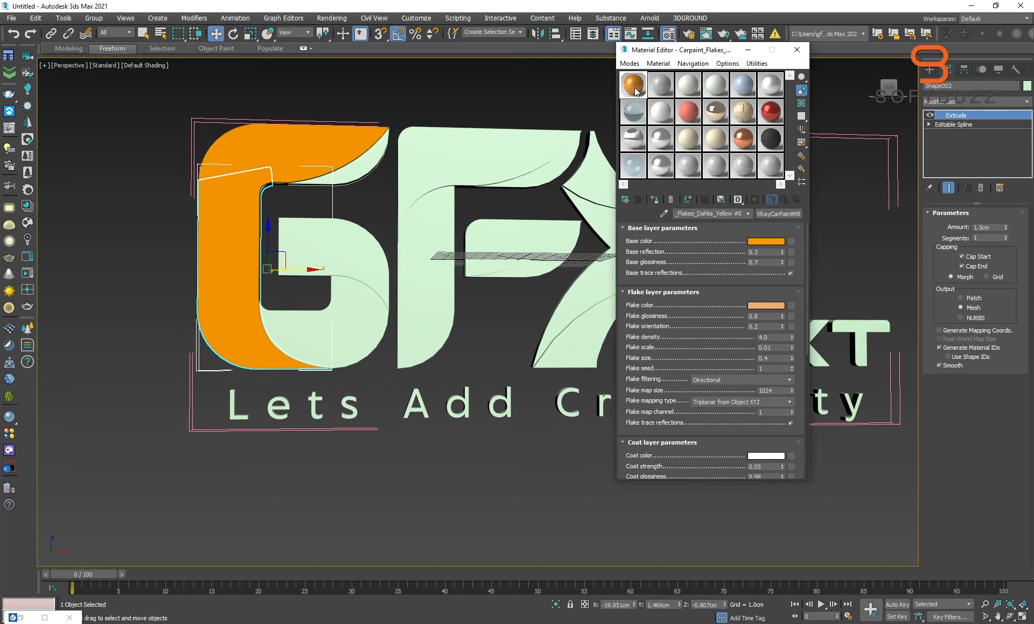
click(655, 200)
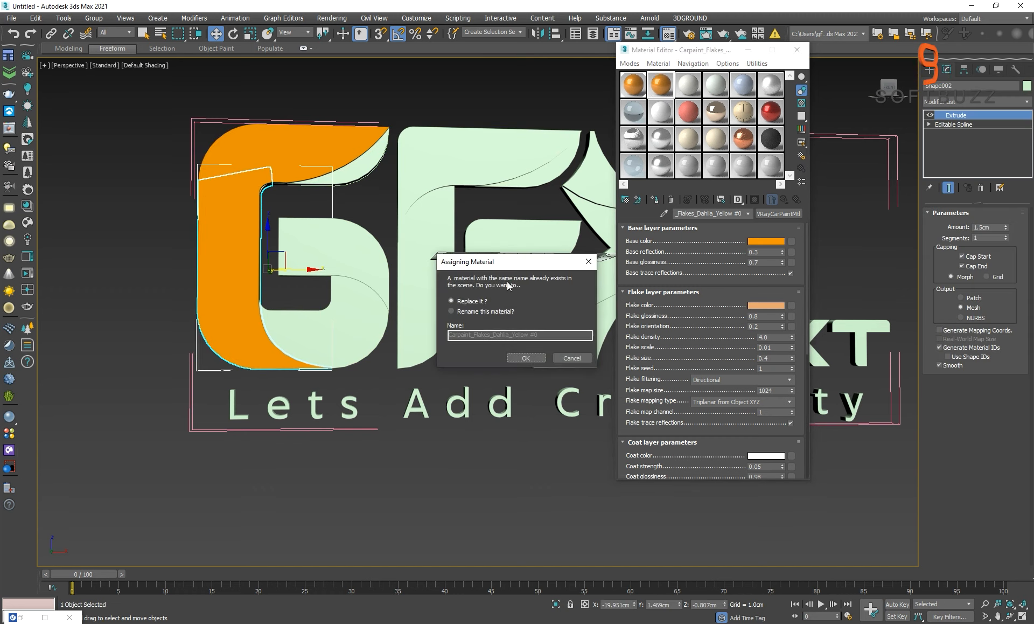
click(480, 314)
click(534, 357)
click(765, 241)
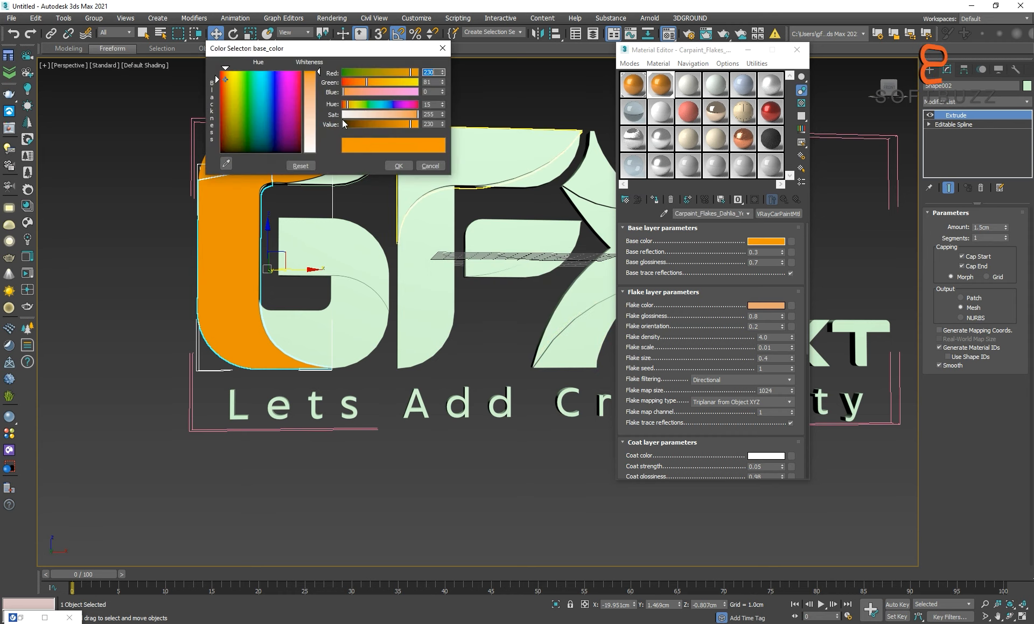
click(398, 165)
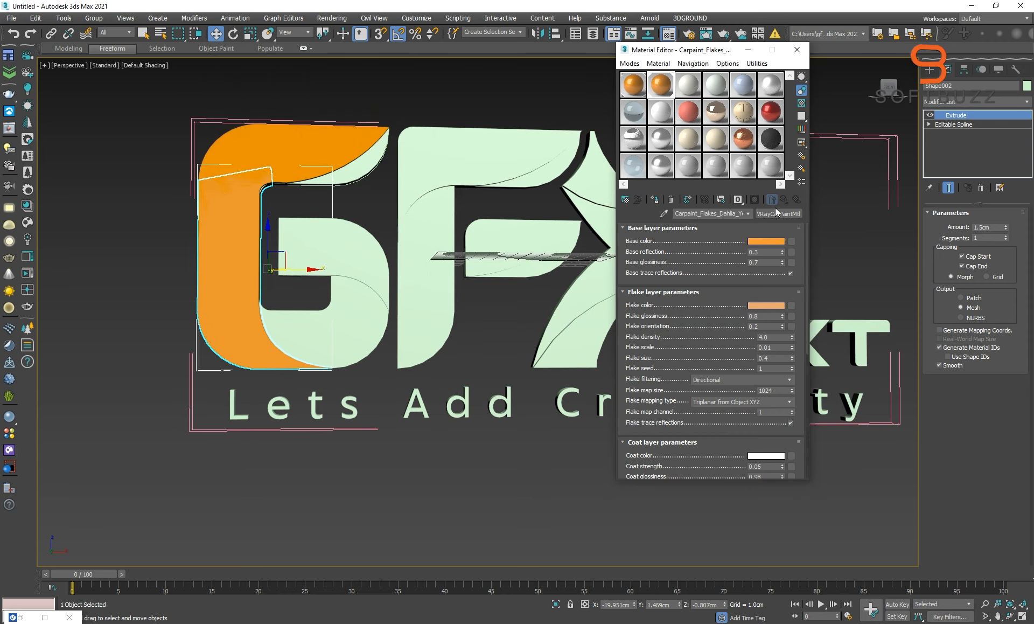
- Set the base color of the car paint on the G's left piece to RGB 232, 95, 20 and close the Material Editor
click(309, 206)
click(275, 214)
click(766, 240)
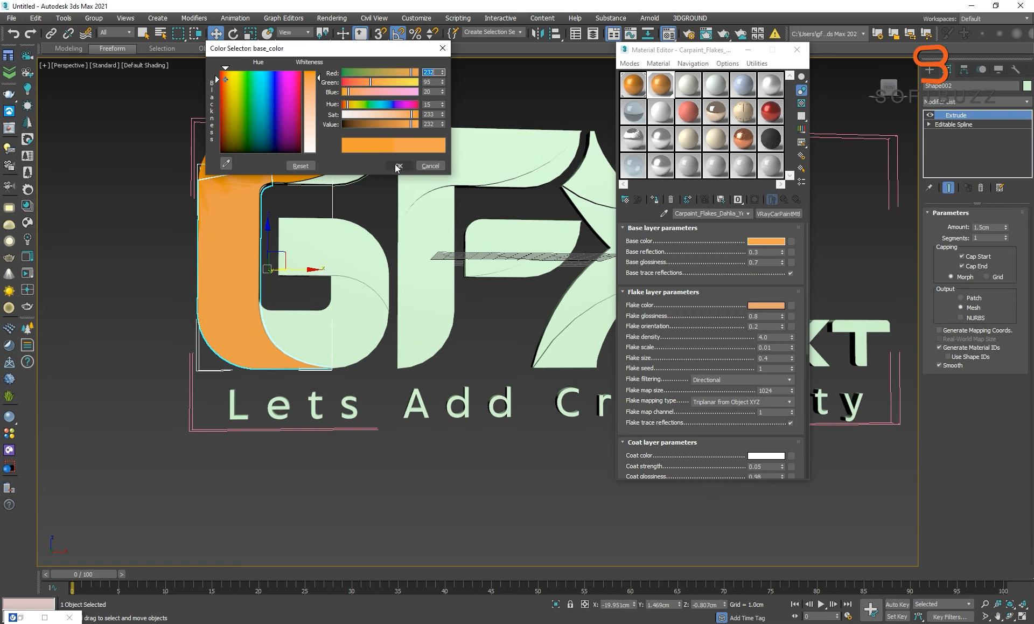
click(399, 166)
click(341, 96)
alt+middle_drag(345, 168, 371, 205)
key(ctrl+z)
click(341, 171)
click(797, 49)
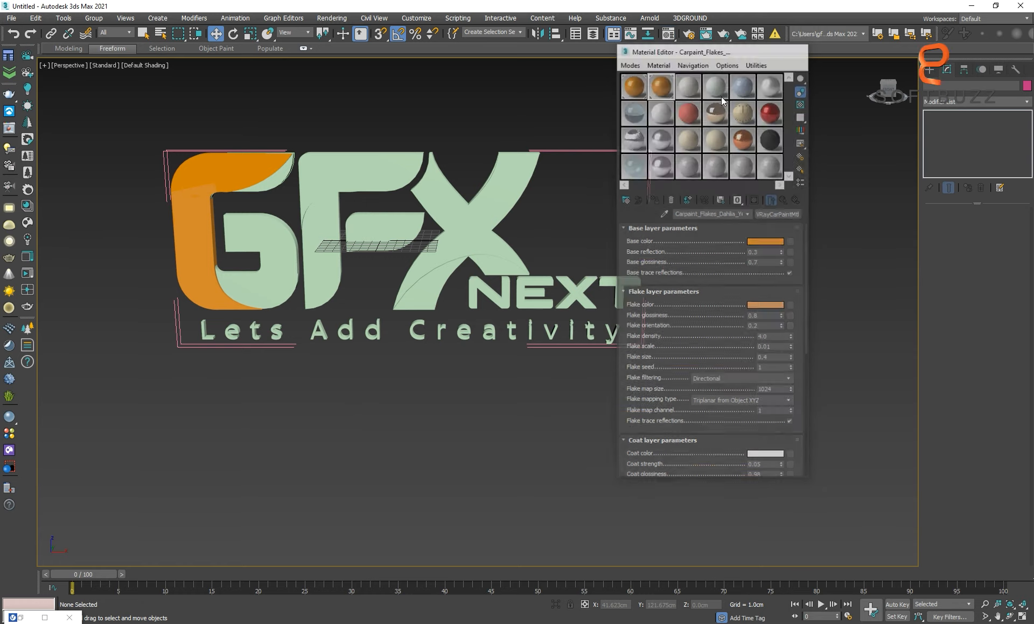
- Delete the thin corner-bracket frame shapes surrounding the logo
drag(166, 263, 143, 277)
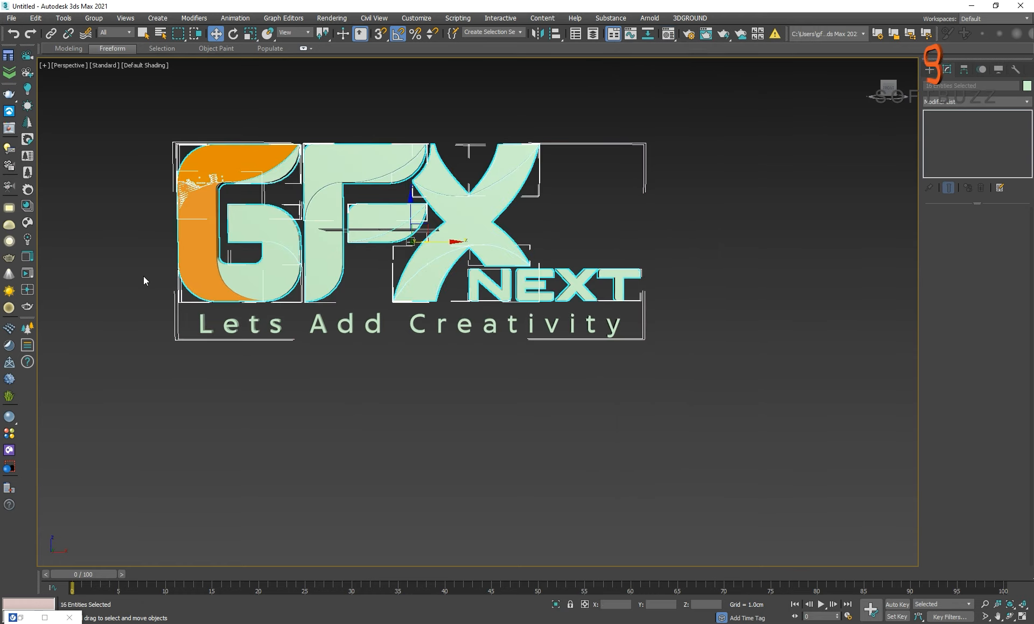
click(247, 393)
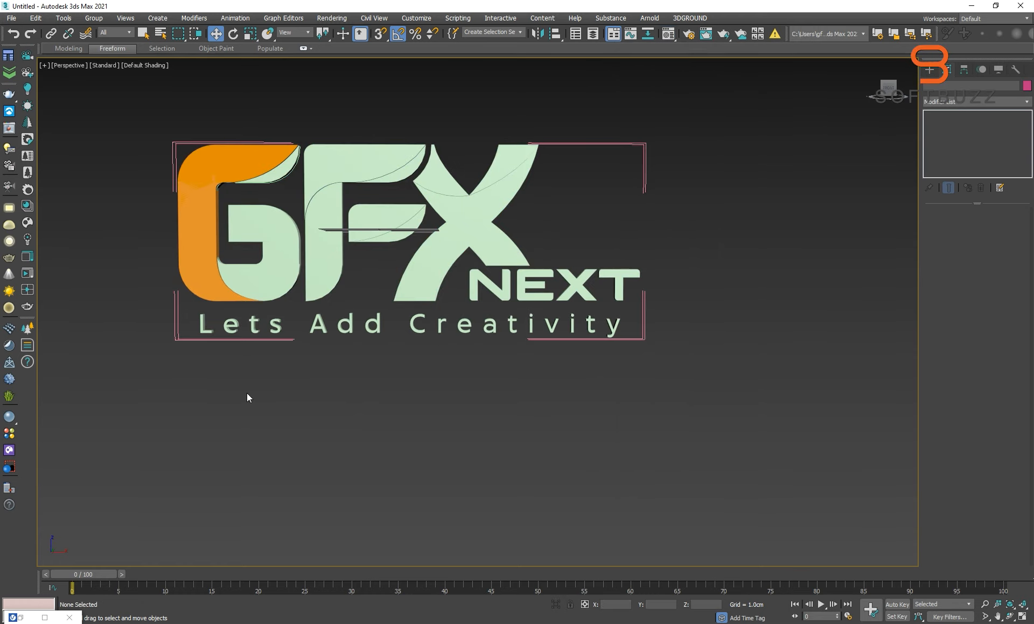
click(233, 346)
key(Delete)
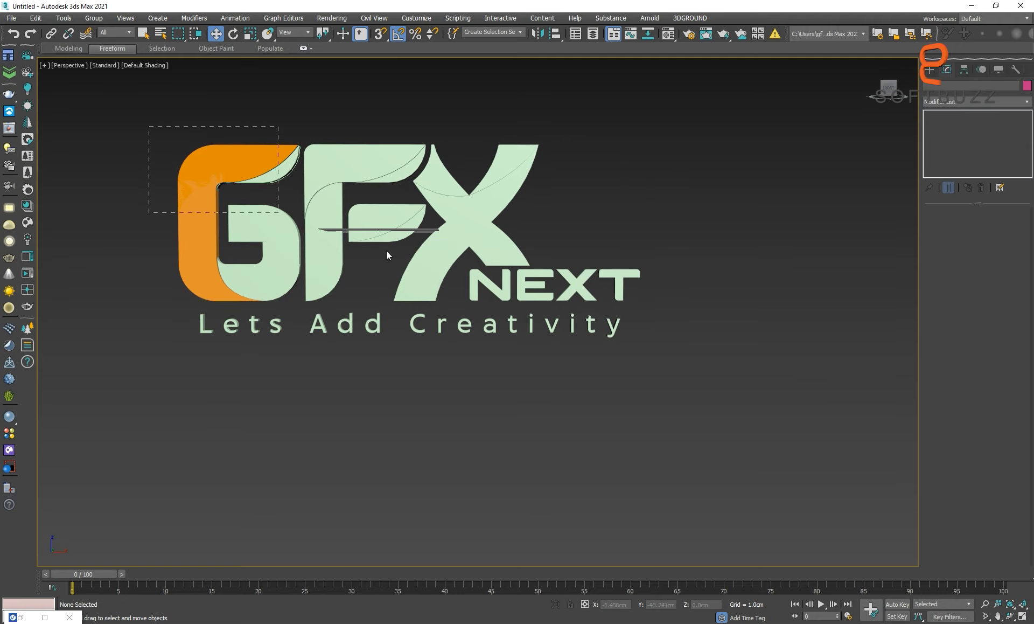
- Assign the orange Dahlia Yellow car paint from the first material slot to all pieces of the GFX letters, leaving out NEXT
drag(487, 266, 480, 263)
key(m)
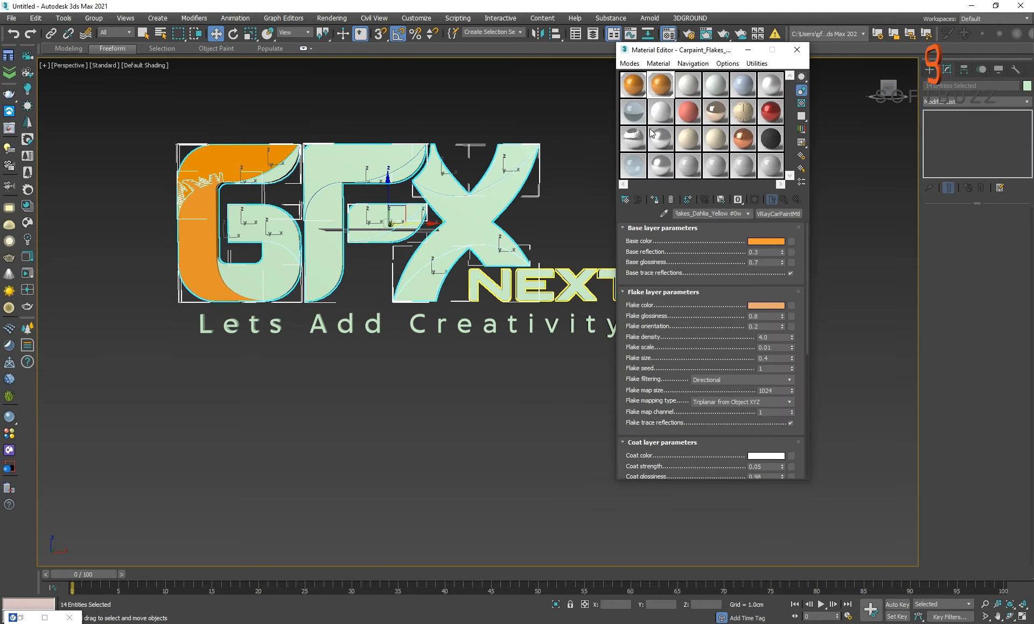
click(654, 199)
click(331, 116)
alt+middle_drag(443, 220, 394, 209)
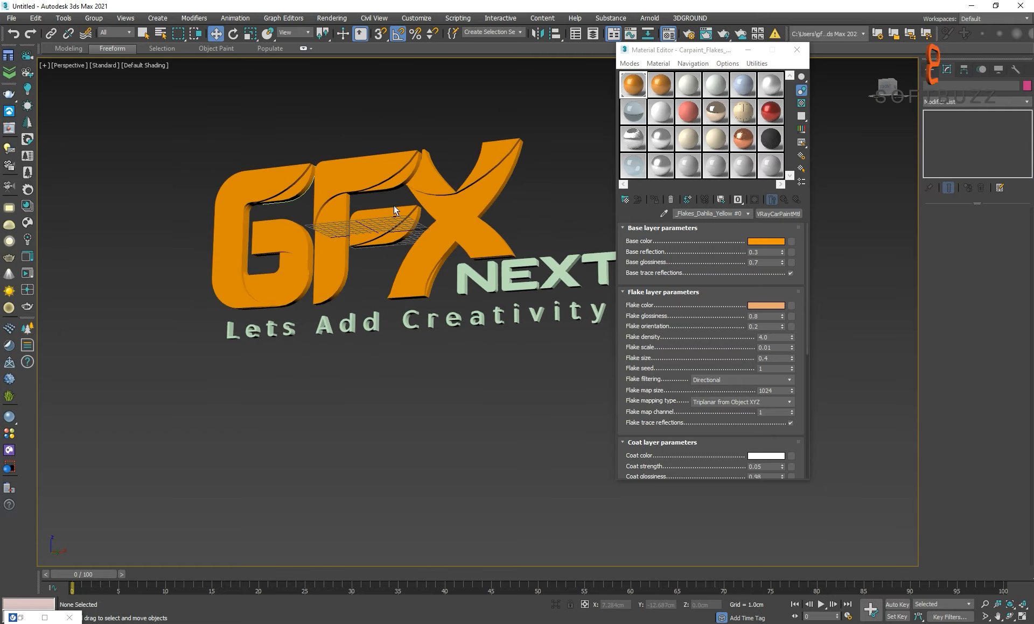
- Assign the dark 18 - Rubber material to the extruded NEXT text
alt+middle_drag(556, 310, 544, 345)
click(554, 321)
click(770, 139)
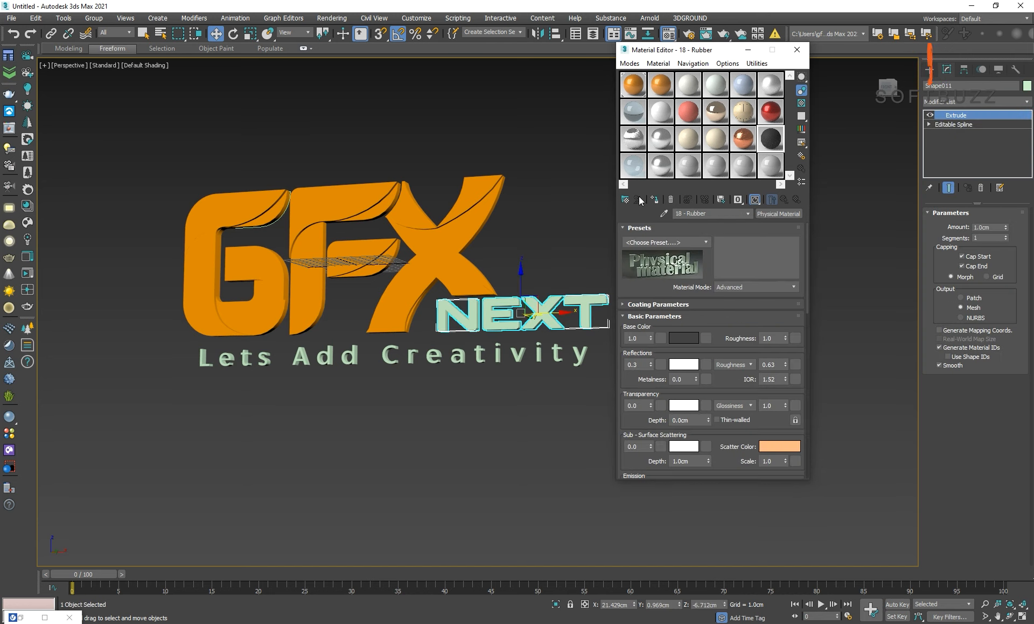
click(657, 199)
click(464, 384)
scroll(478, 385, up, 2)
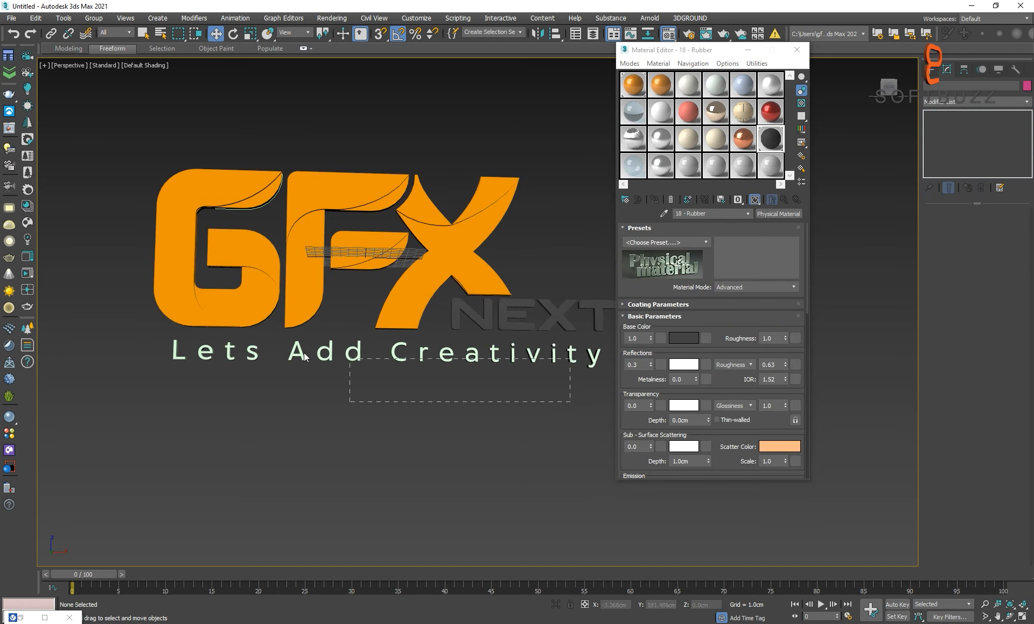
- Assign the white Ceramic material to the Lets Add Creativity tagline and close the Material Editor
drag(304, 357, 306, 355)
click(661, 111)
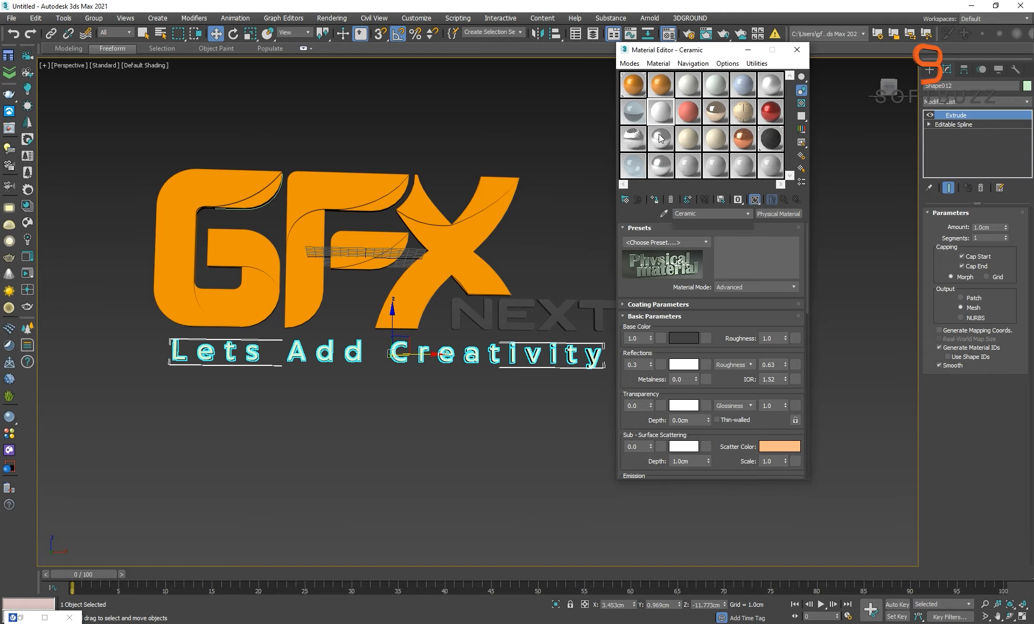
click(484, 142)
alt+middle_drag(512, 285, 585, 299)
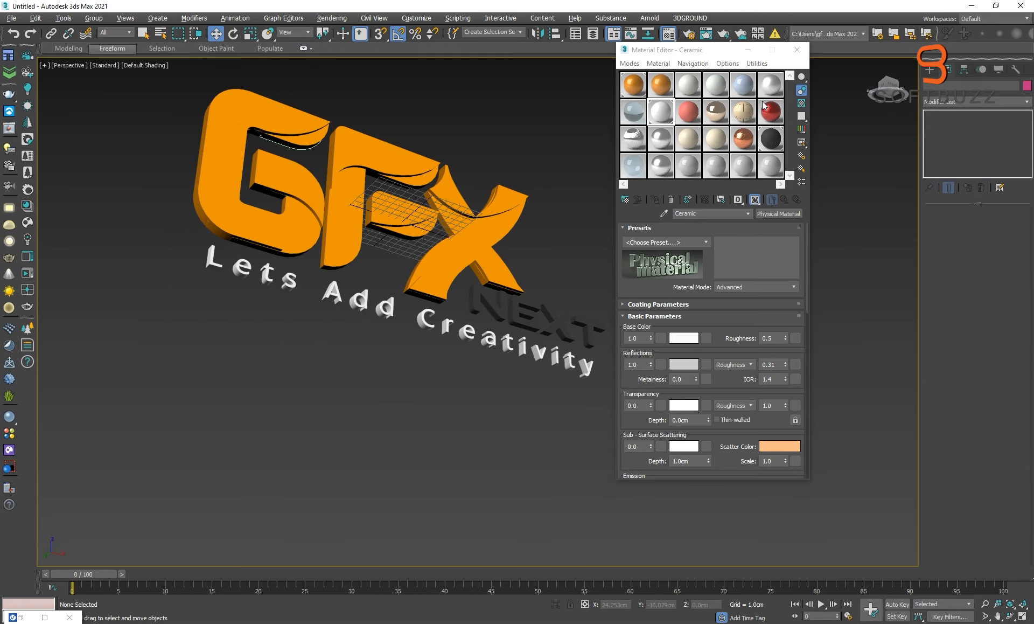
click(797, 50)
scroll(227, 153, up, 10)
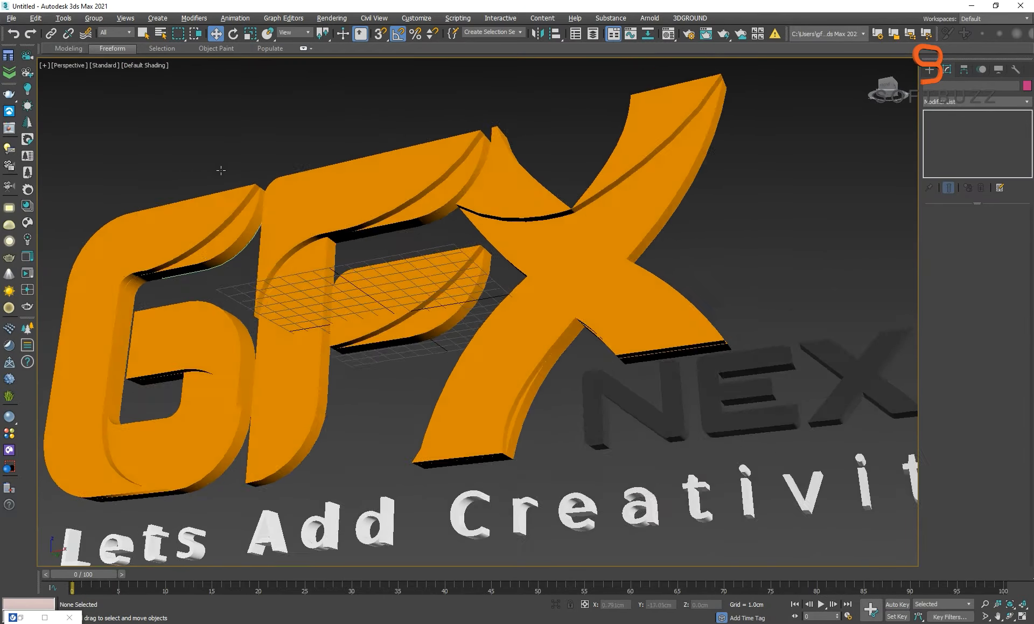
scroll(418, 238, down, 10)
key(super)
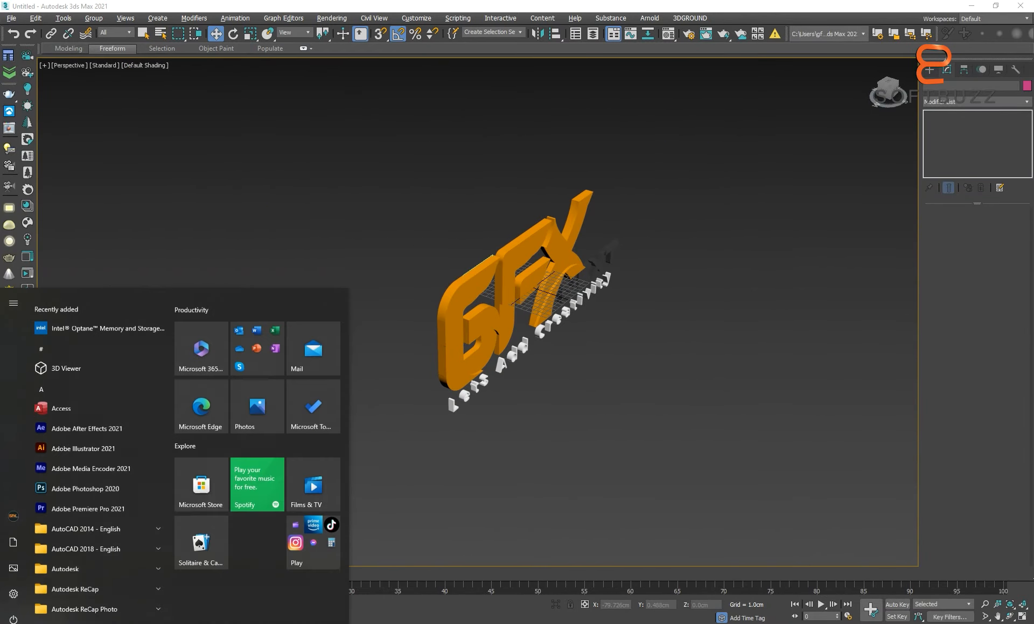
click(478, 579)
click(906, 619)
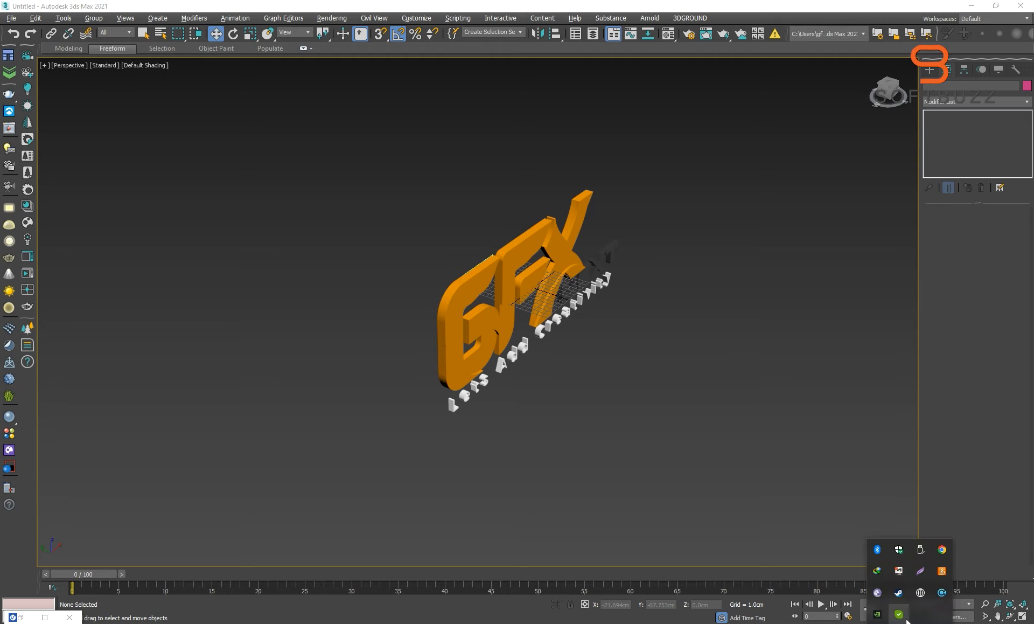
click(940, 594)
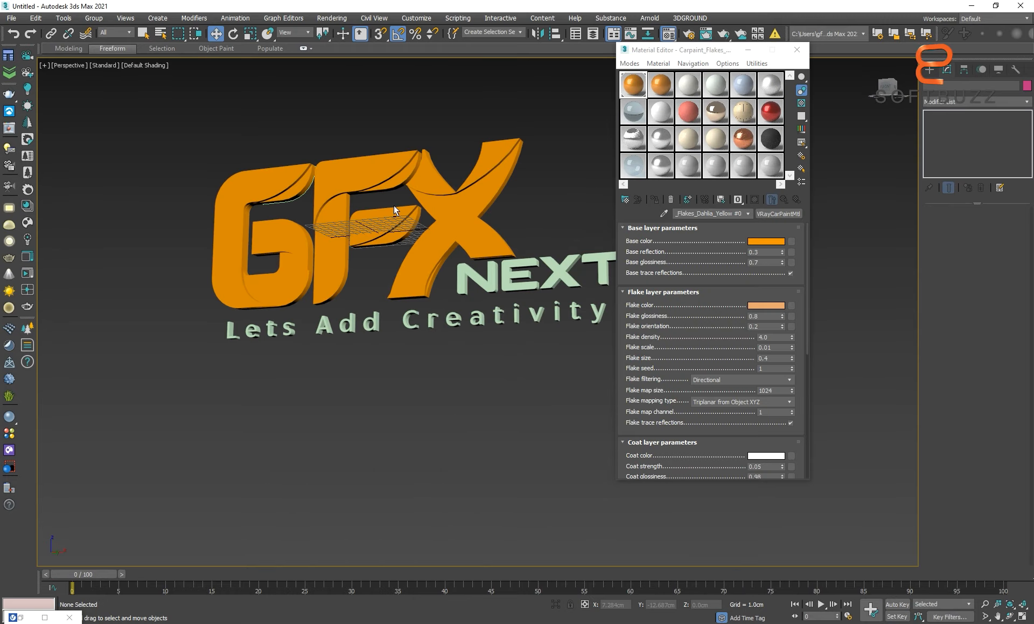
- Apply the 18 - Rubber material to the NEXT text object
alt+middle_drag(556, 300, 552, 330)
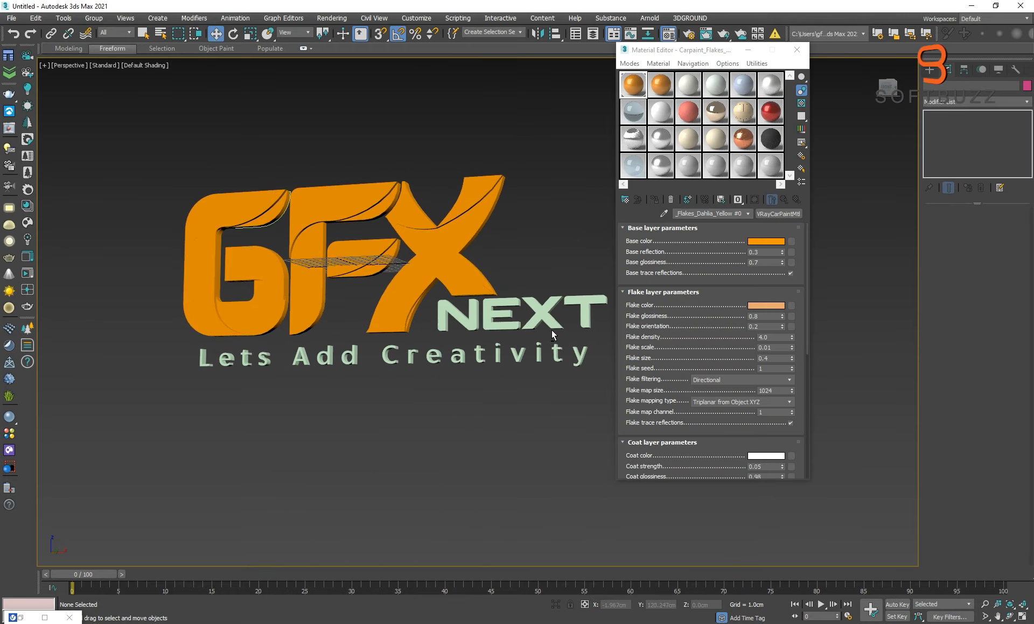
click(553, 321)
click(767, 144)
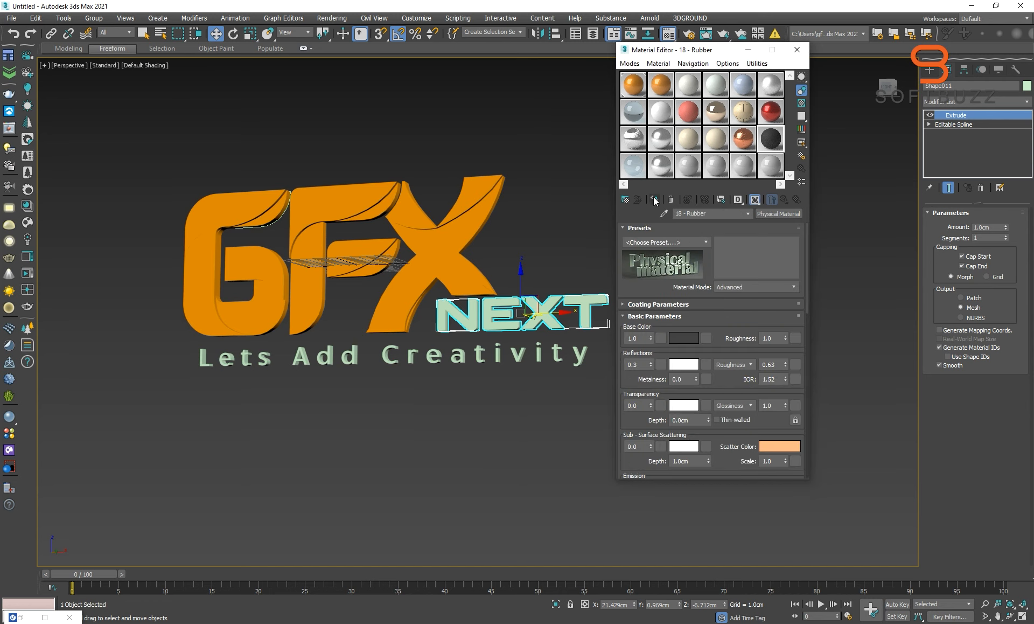
click(654, 199)
click(508, 436)
- Apply the Ceramic material to the Lets Add Creativity tagline below the logo and close the Material Editor
alt+middle_drag(508, 437, 571, 403)
drag(572, 407, 232, 349)
click(661, 111)
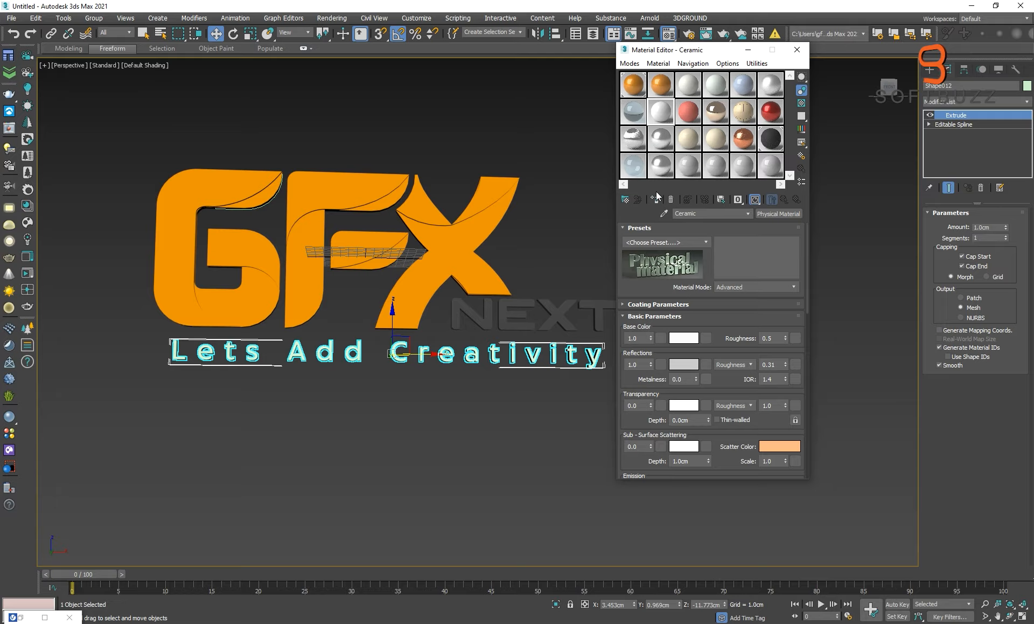
click(445, 182)
alt+middle_drag(445, 182, 569, 290)
click(797, 49)
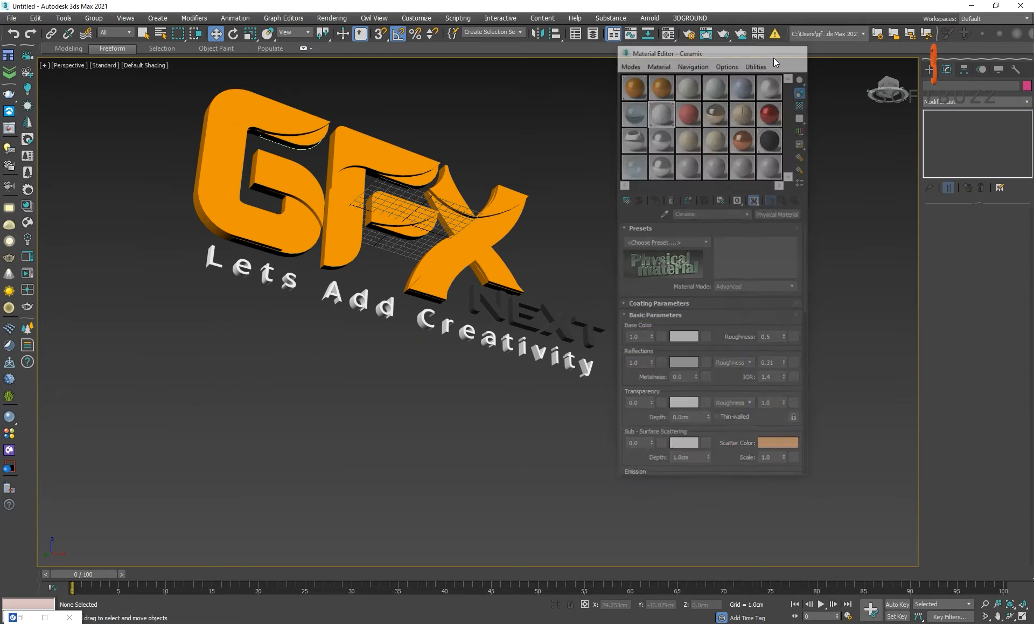
scroll(280, 161, up, 5)
alt+middle_drag(279, 161, 217, 157)
scroll(218, 156, down, 3)
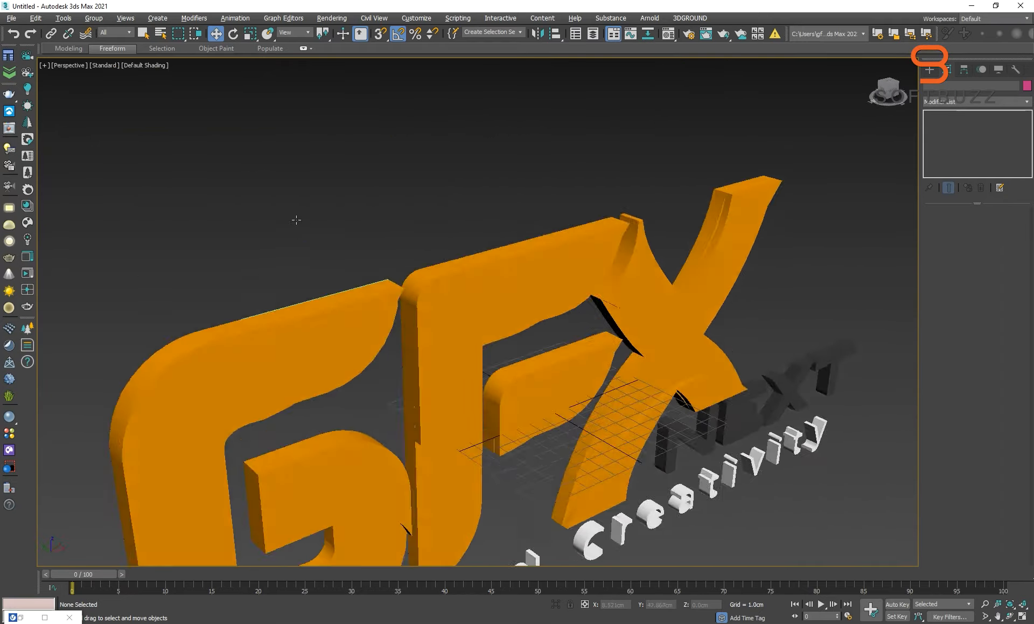
scroll(527, 245, down, 5)
key(super)
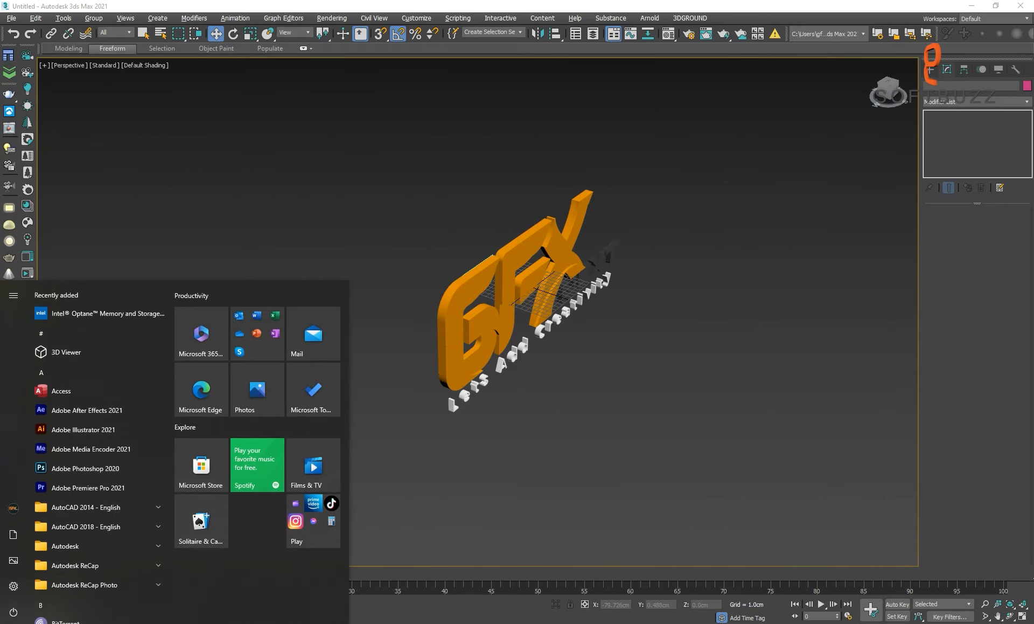
click(500, 472)
click(910, 623)
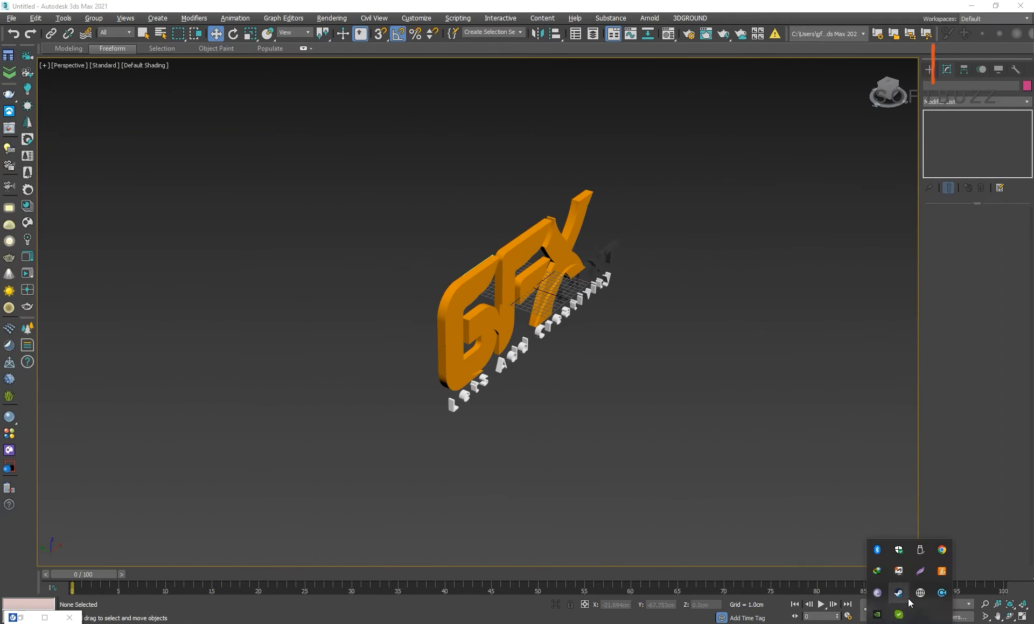